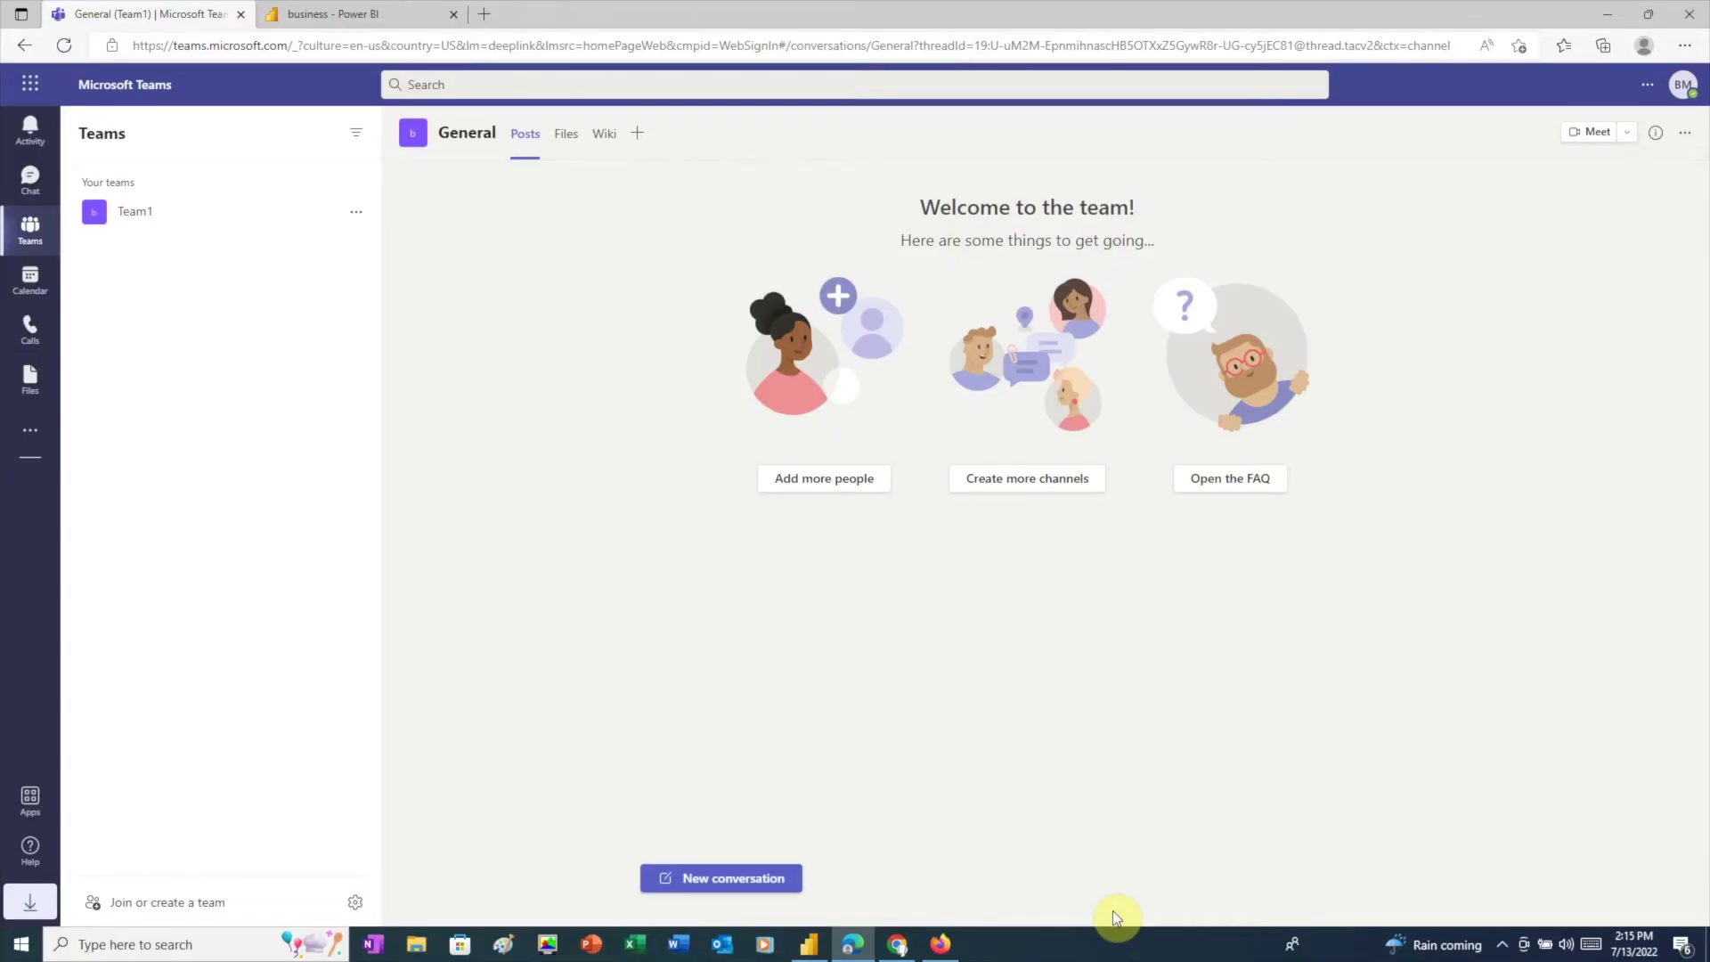
Step: Confirm the signed-in account, then open Manage team for Team1
left_click(1682, 84)
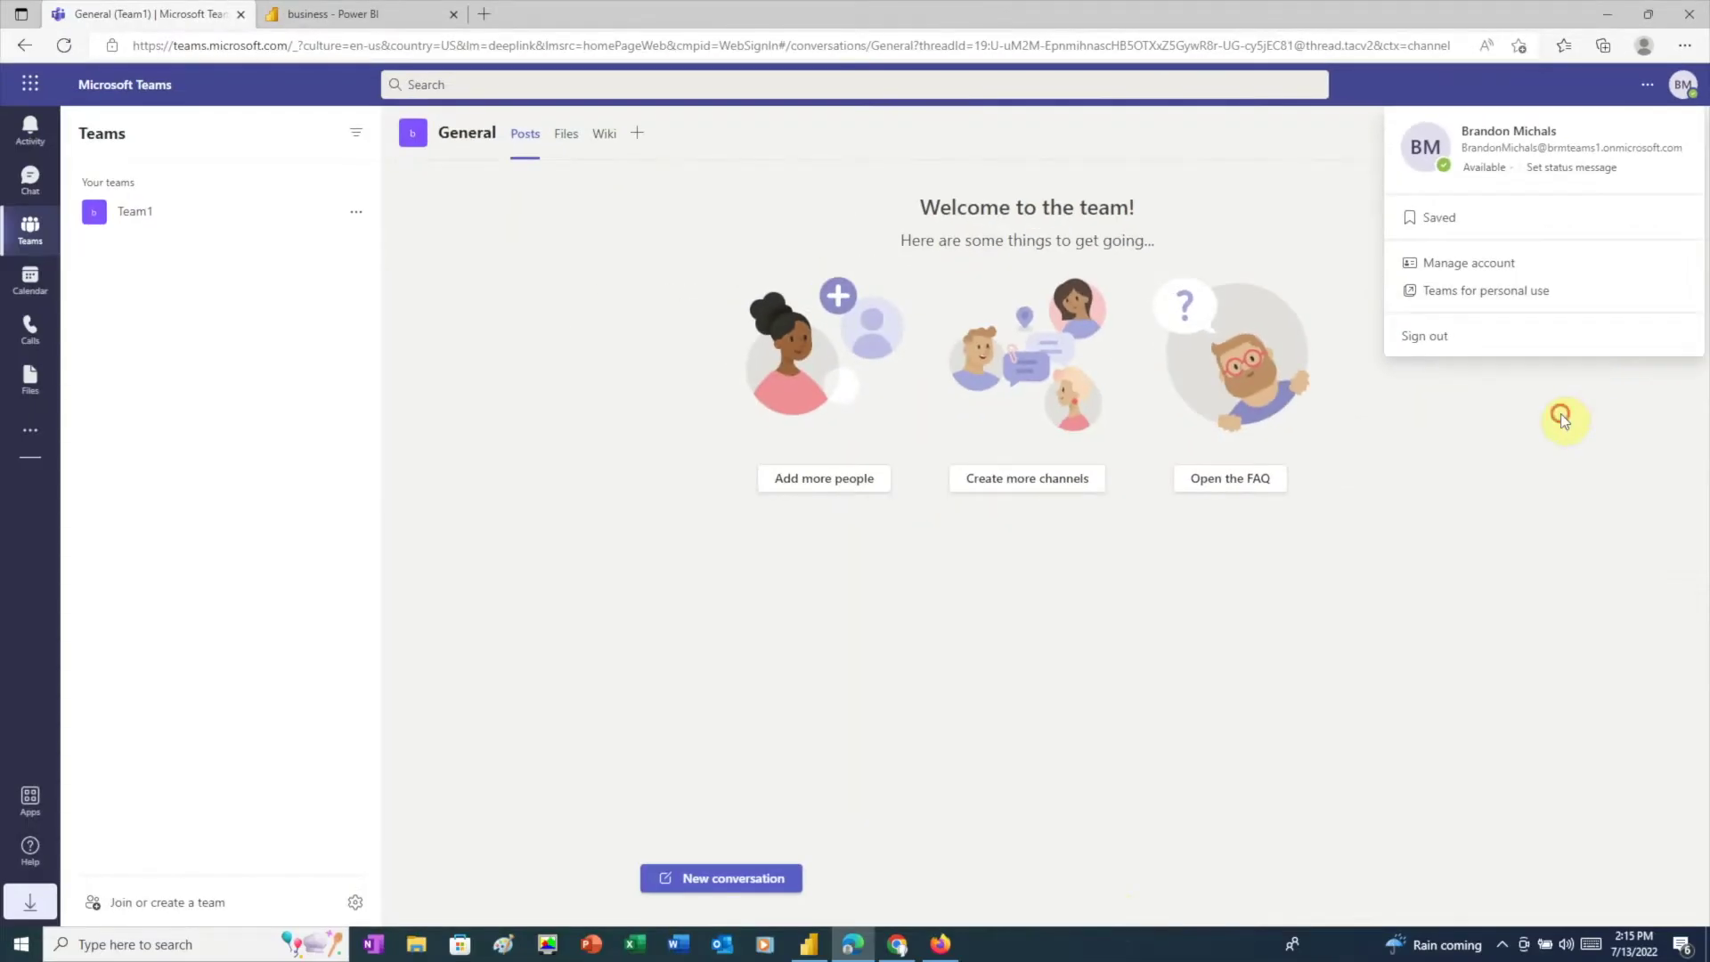
left_click(1453, 744)
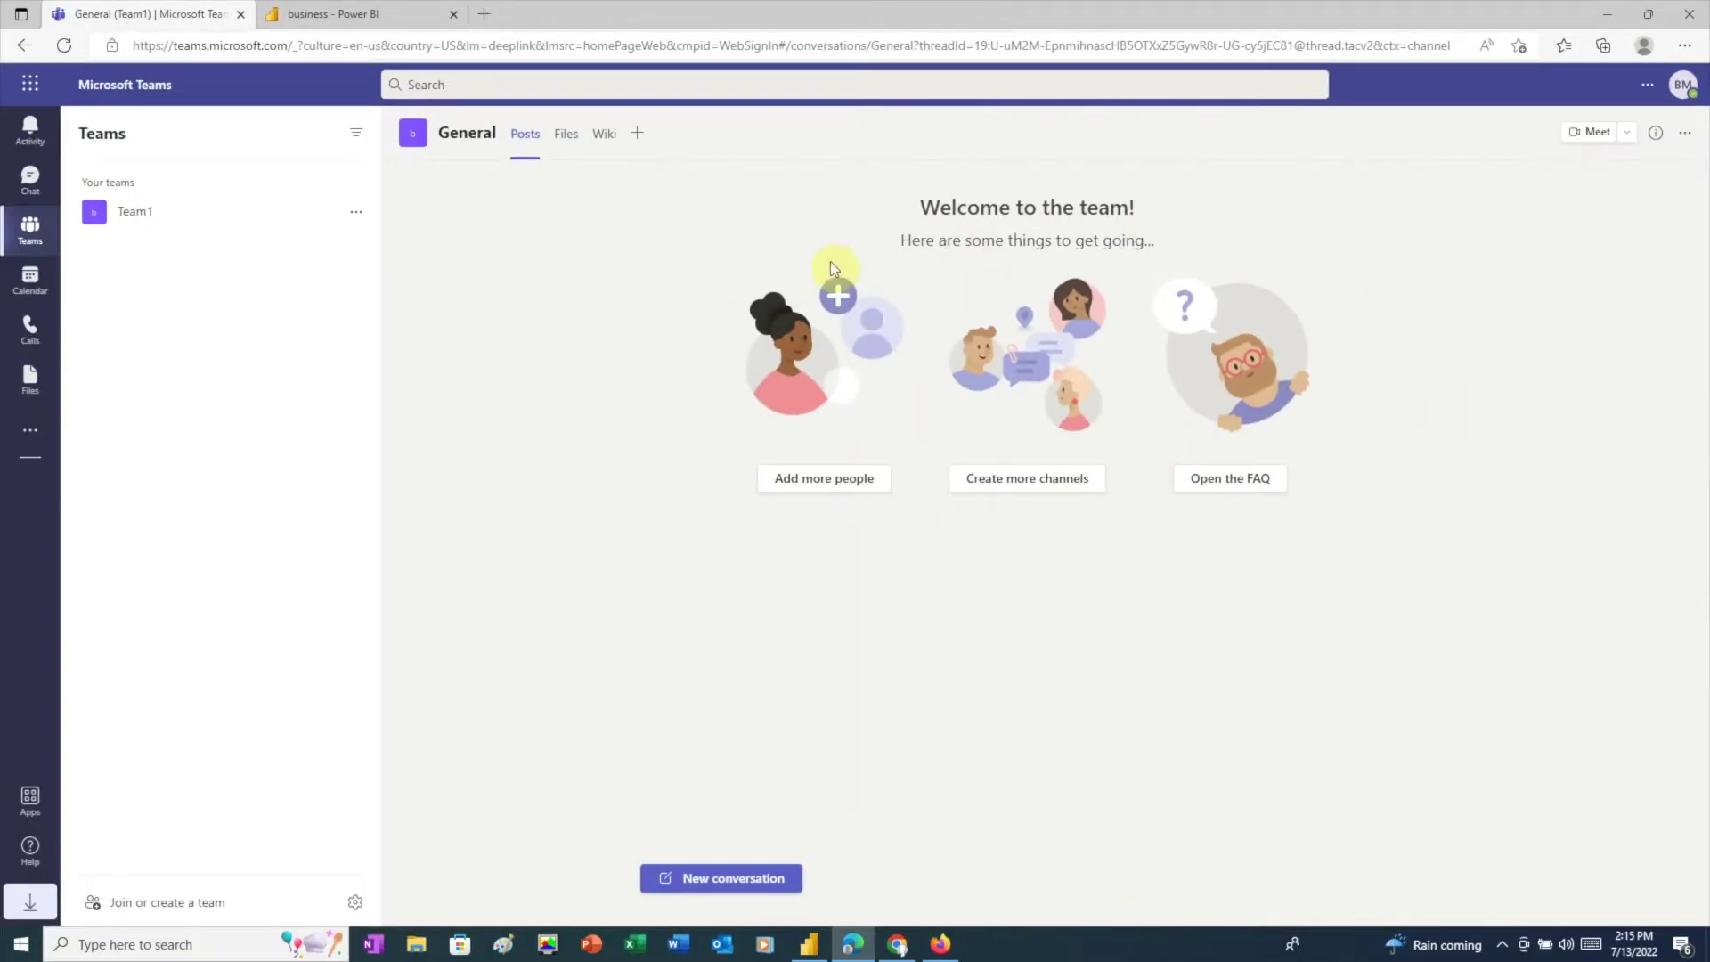
left_click(357, 217)
left_click(397, 294)
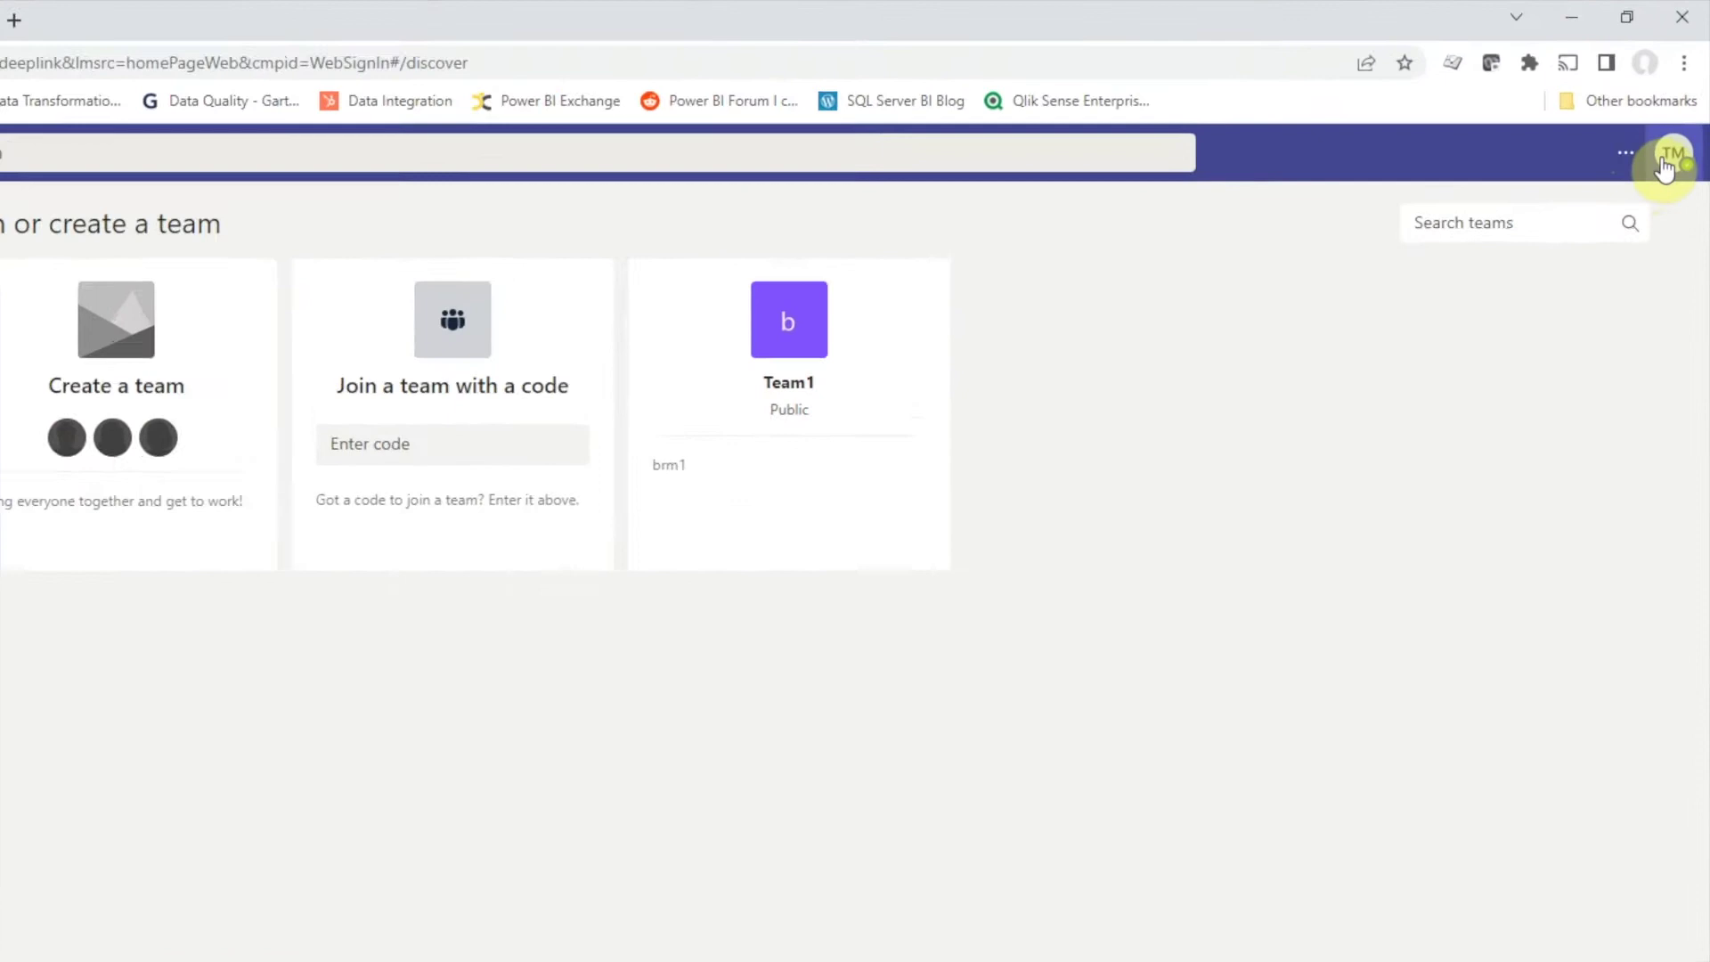
Step: In the Firefox window, verify the signed-in account and open Manage team for Team2
left_click(1667, 160)
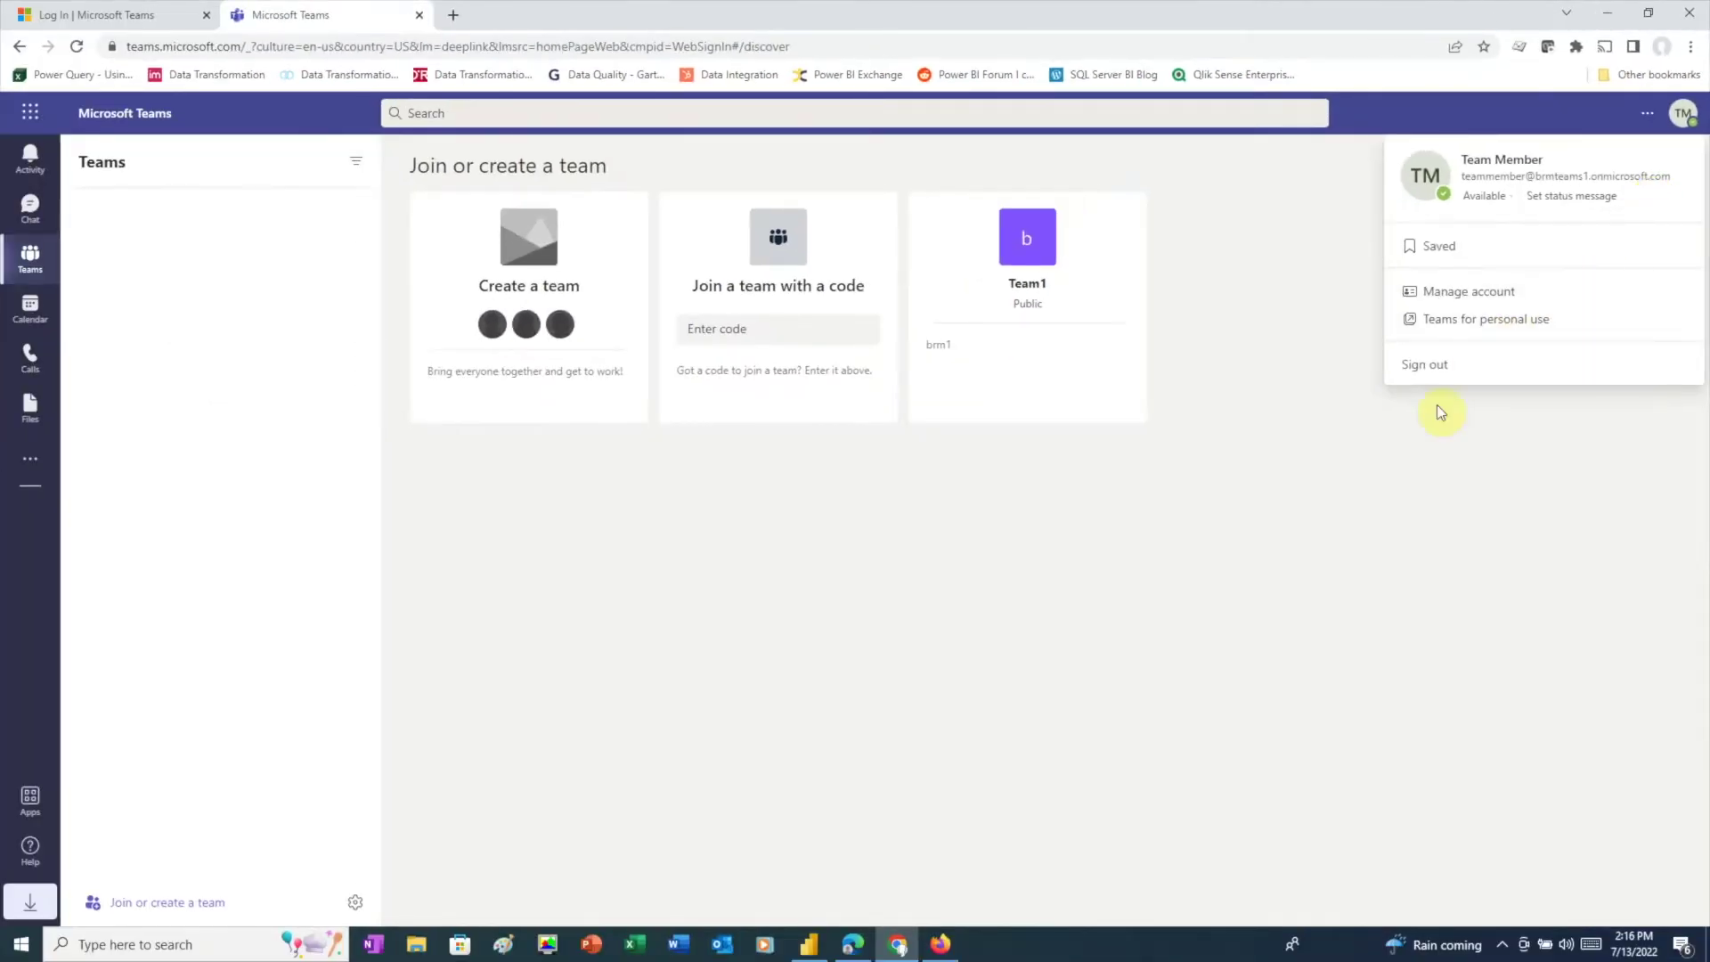
left_click(1082, 804)
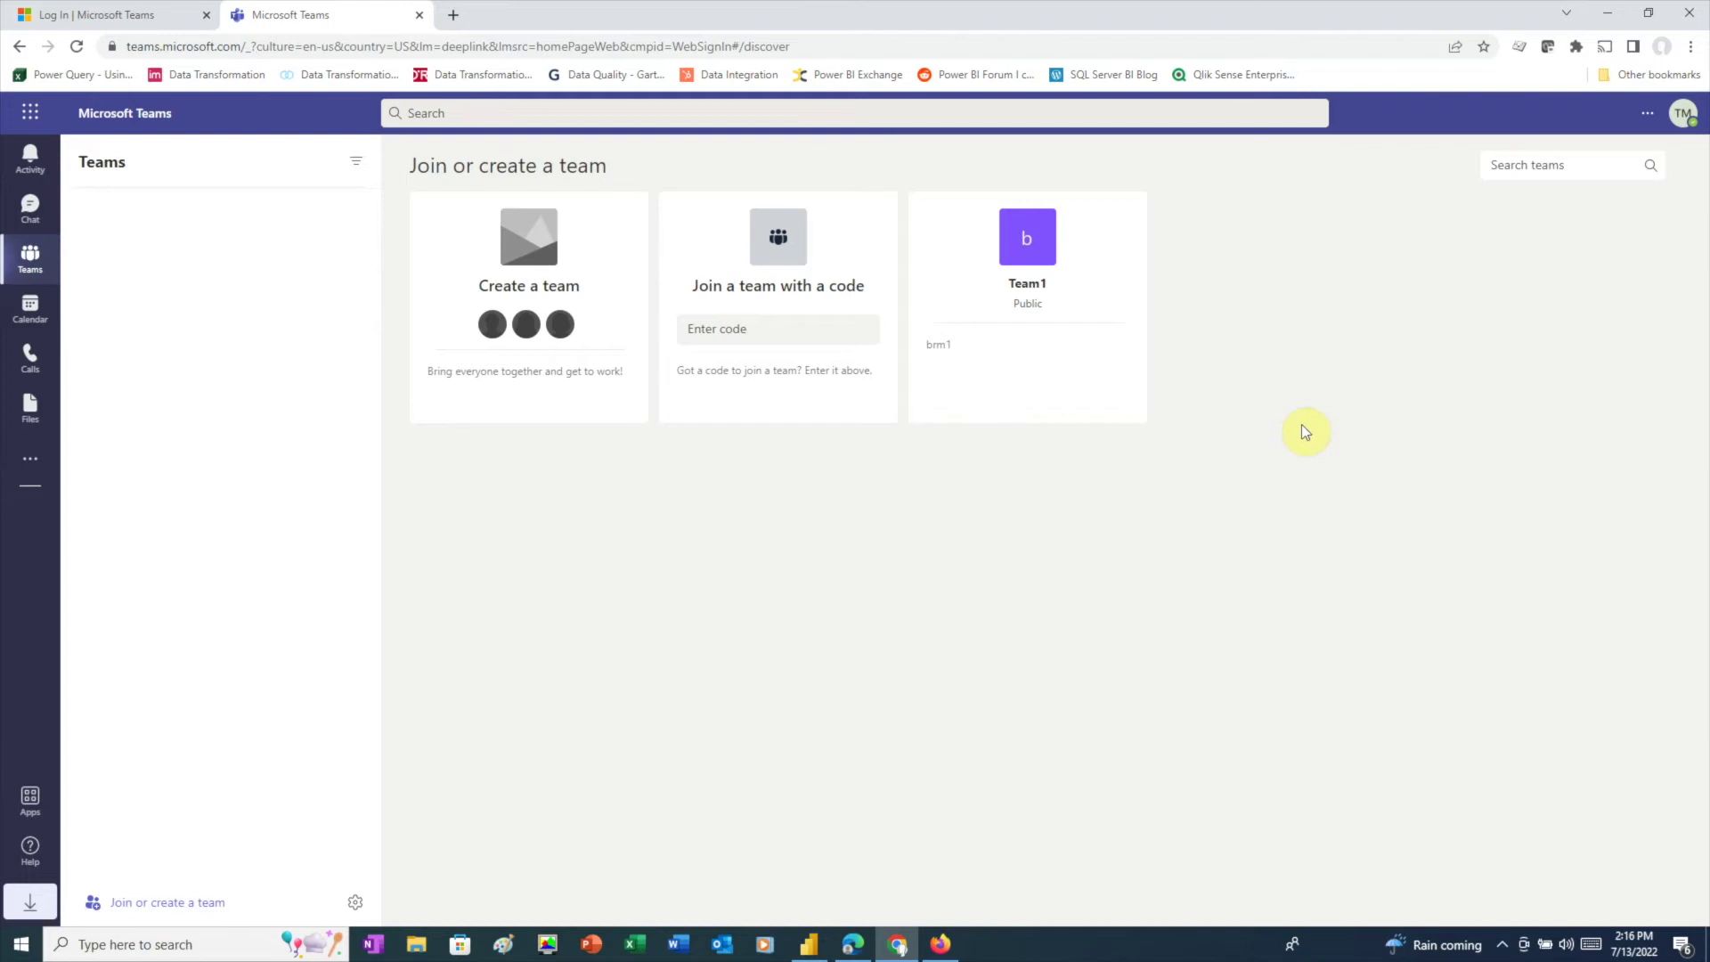
mouse_move(1035, 401)
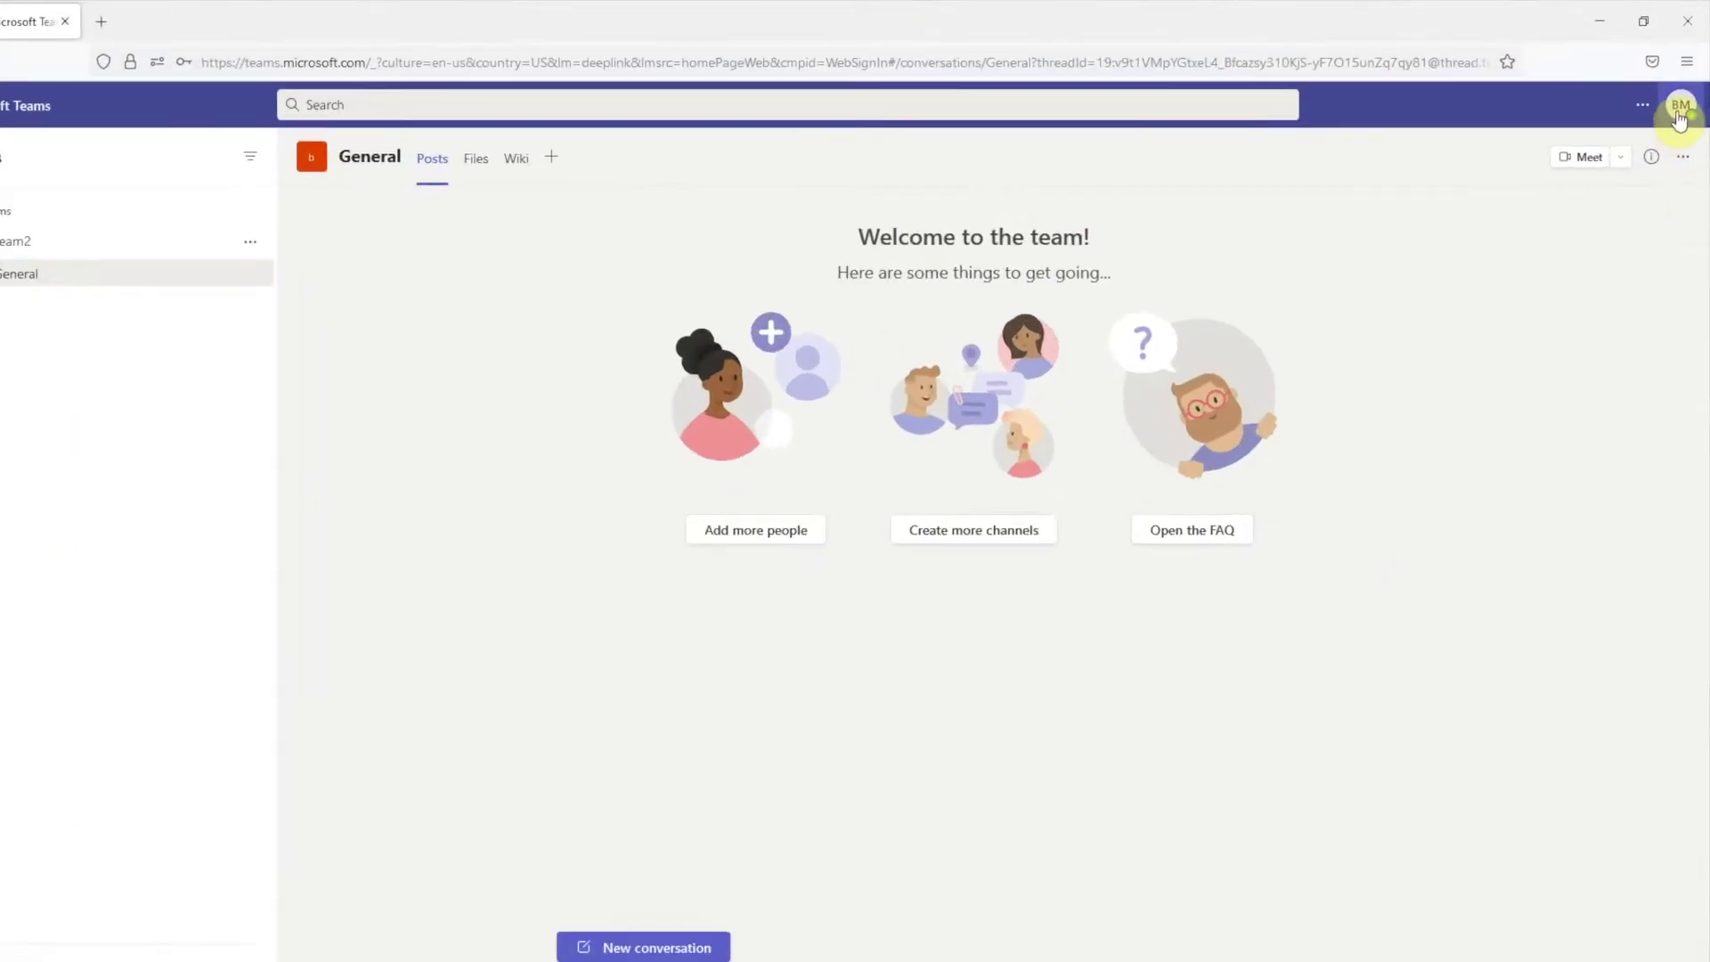
left_click(1665, 105)
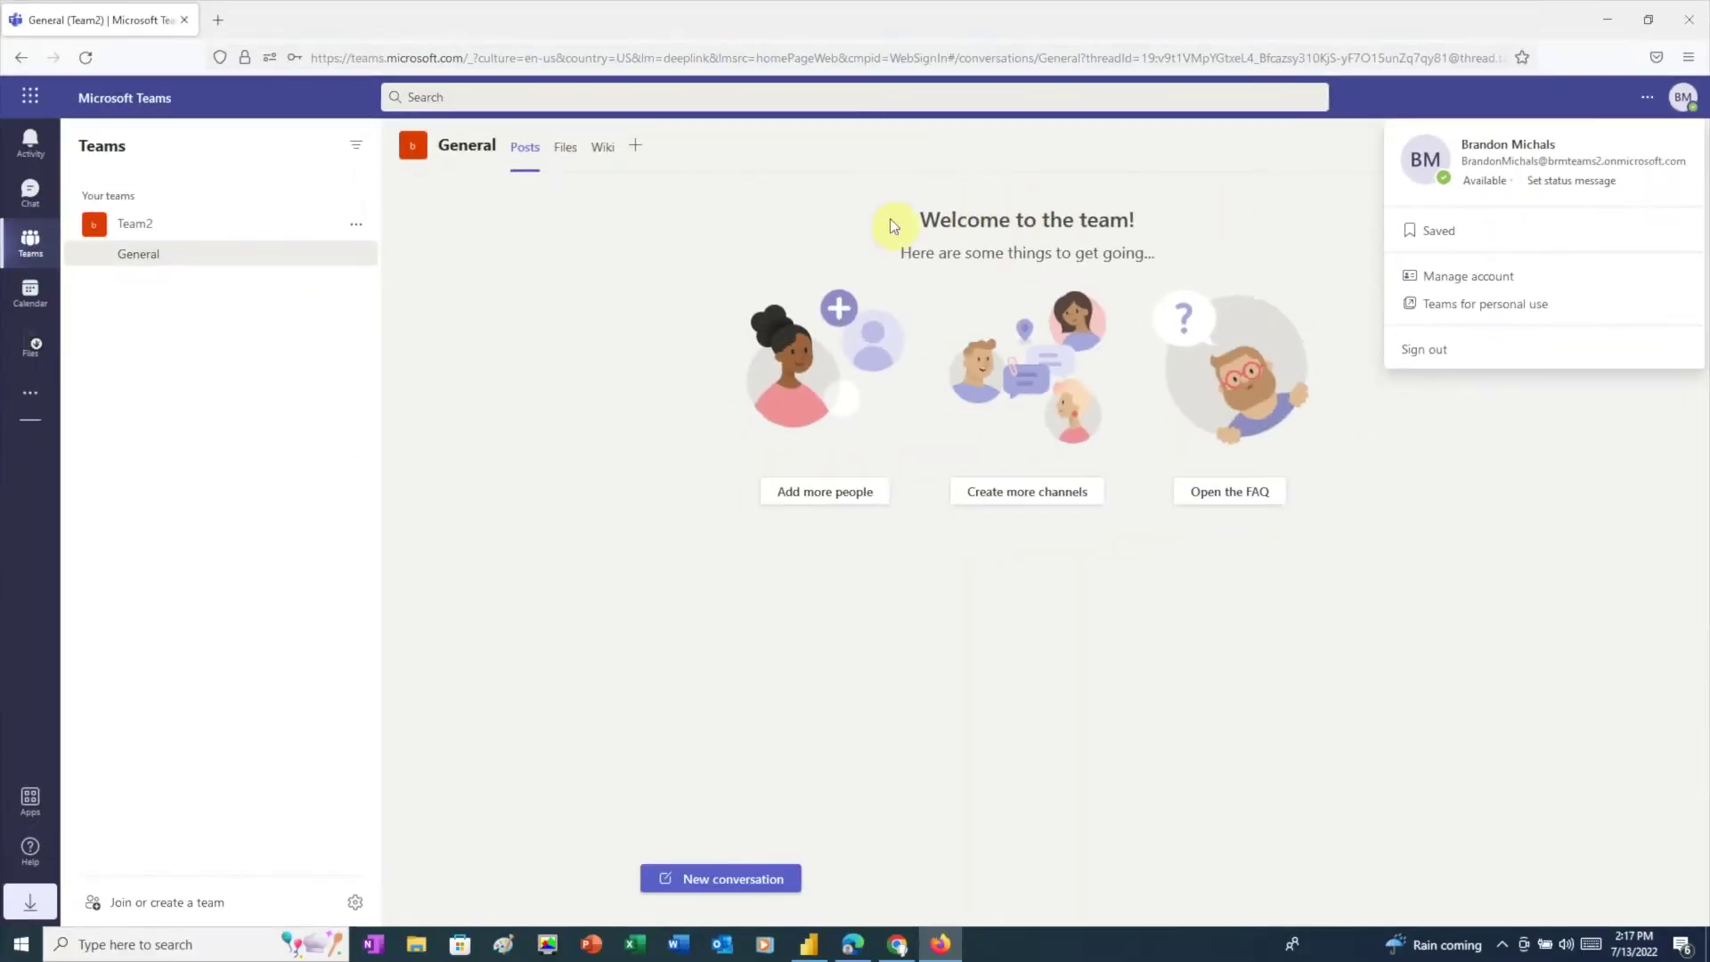
left_click(355, 224)
left_click(356, 224)
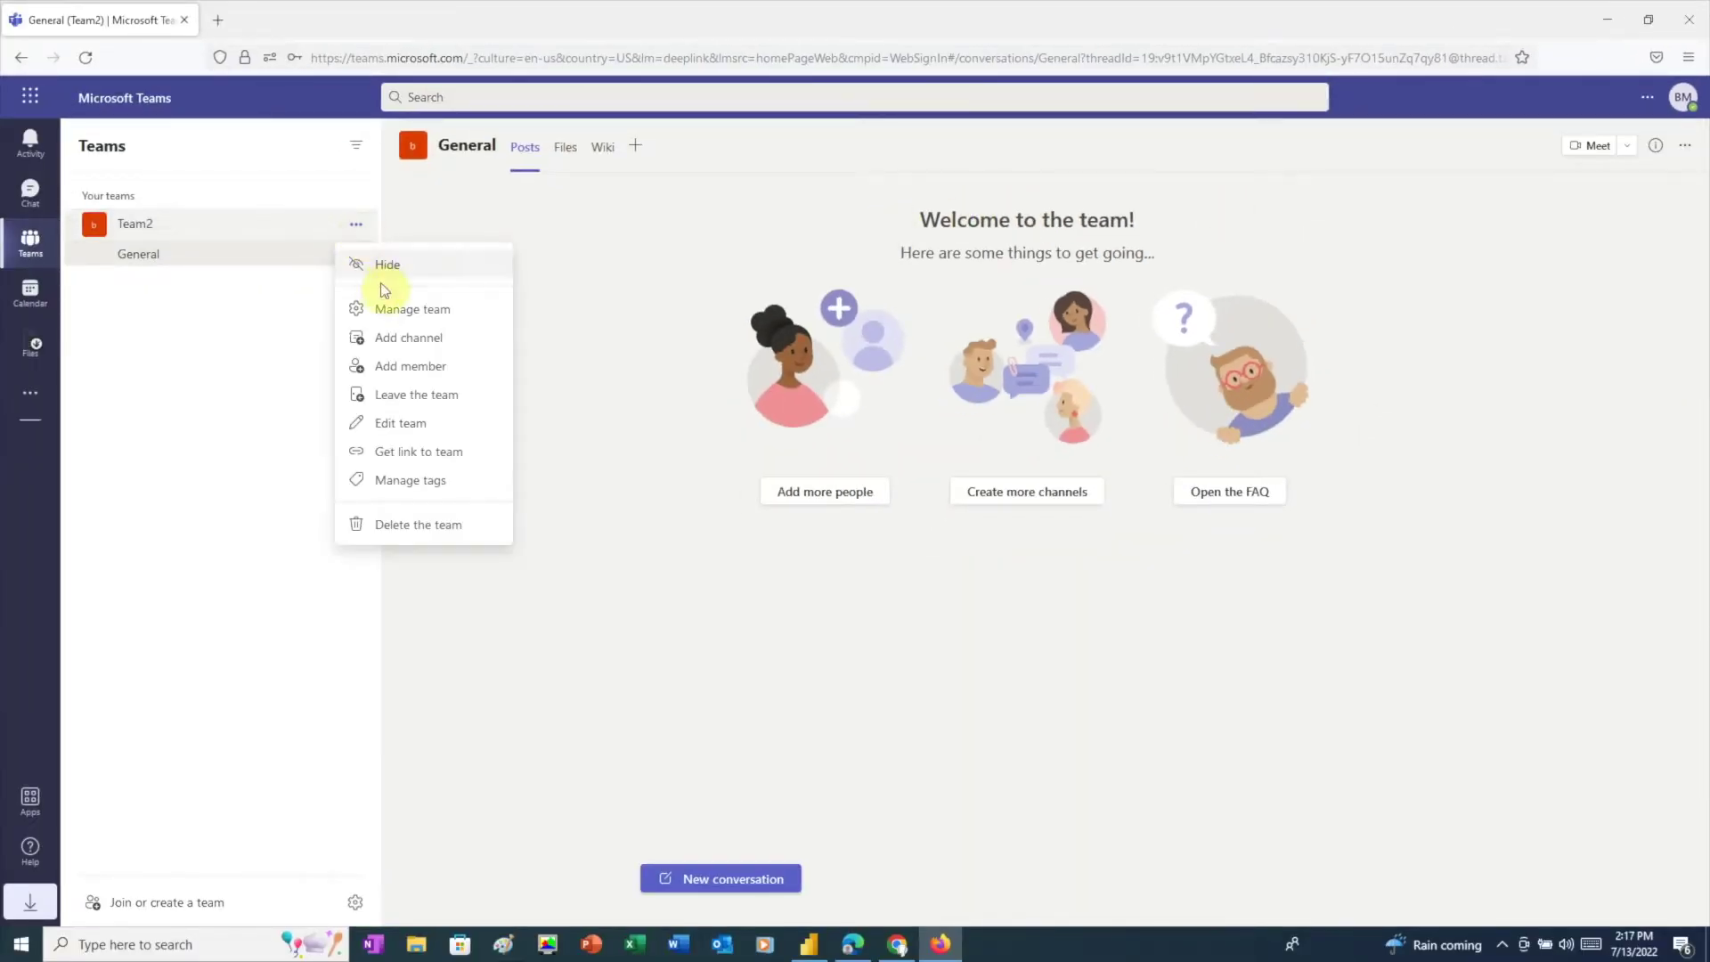
left_click(387, 309)
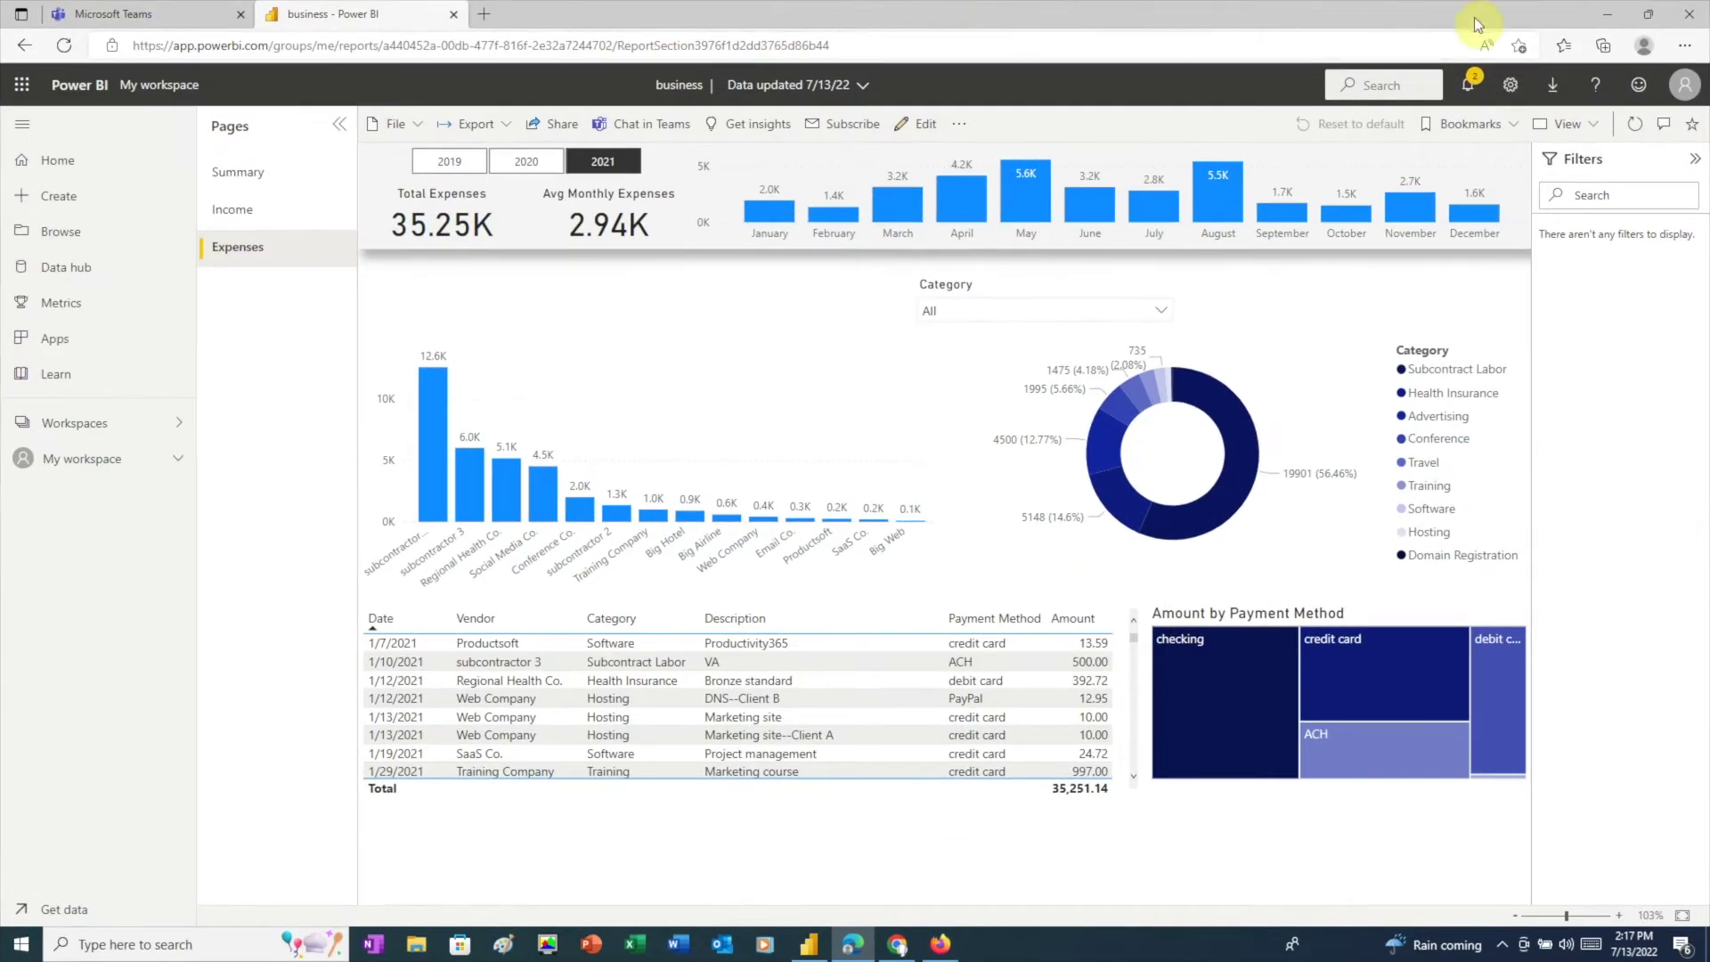
Step: Check the Power BI account panel to confirm it holds a free licence
left_click(1681, 65)
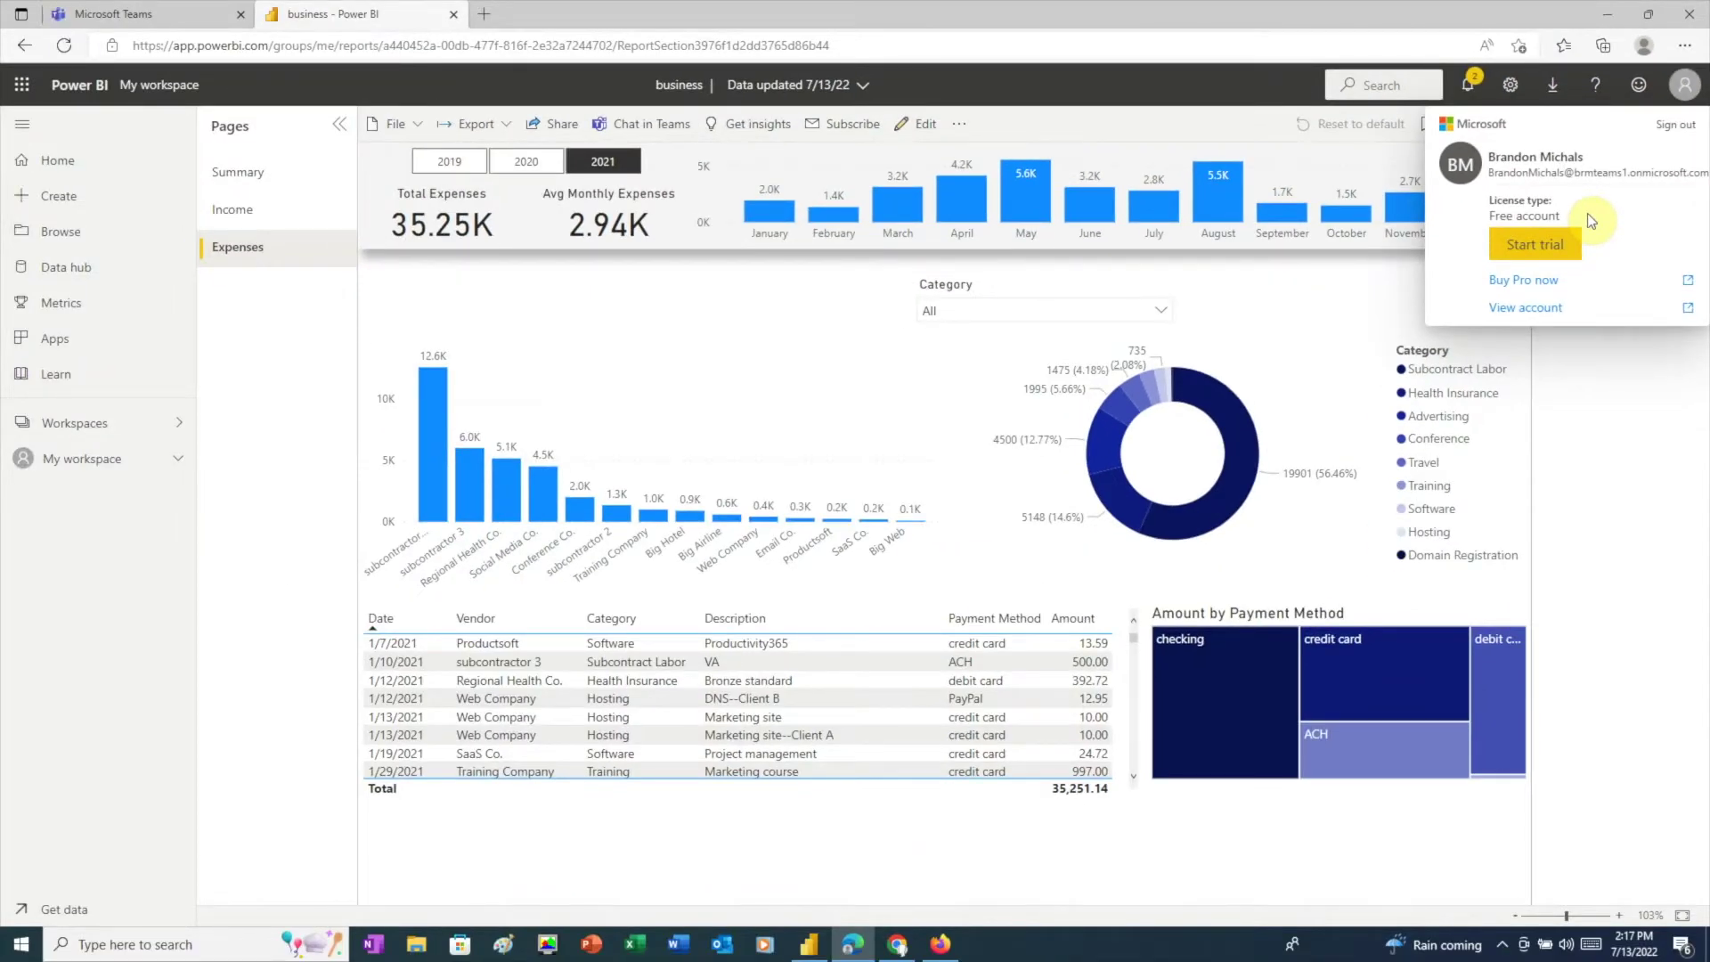
left_click(1598, 367)
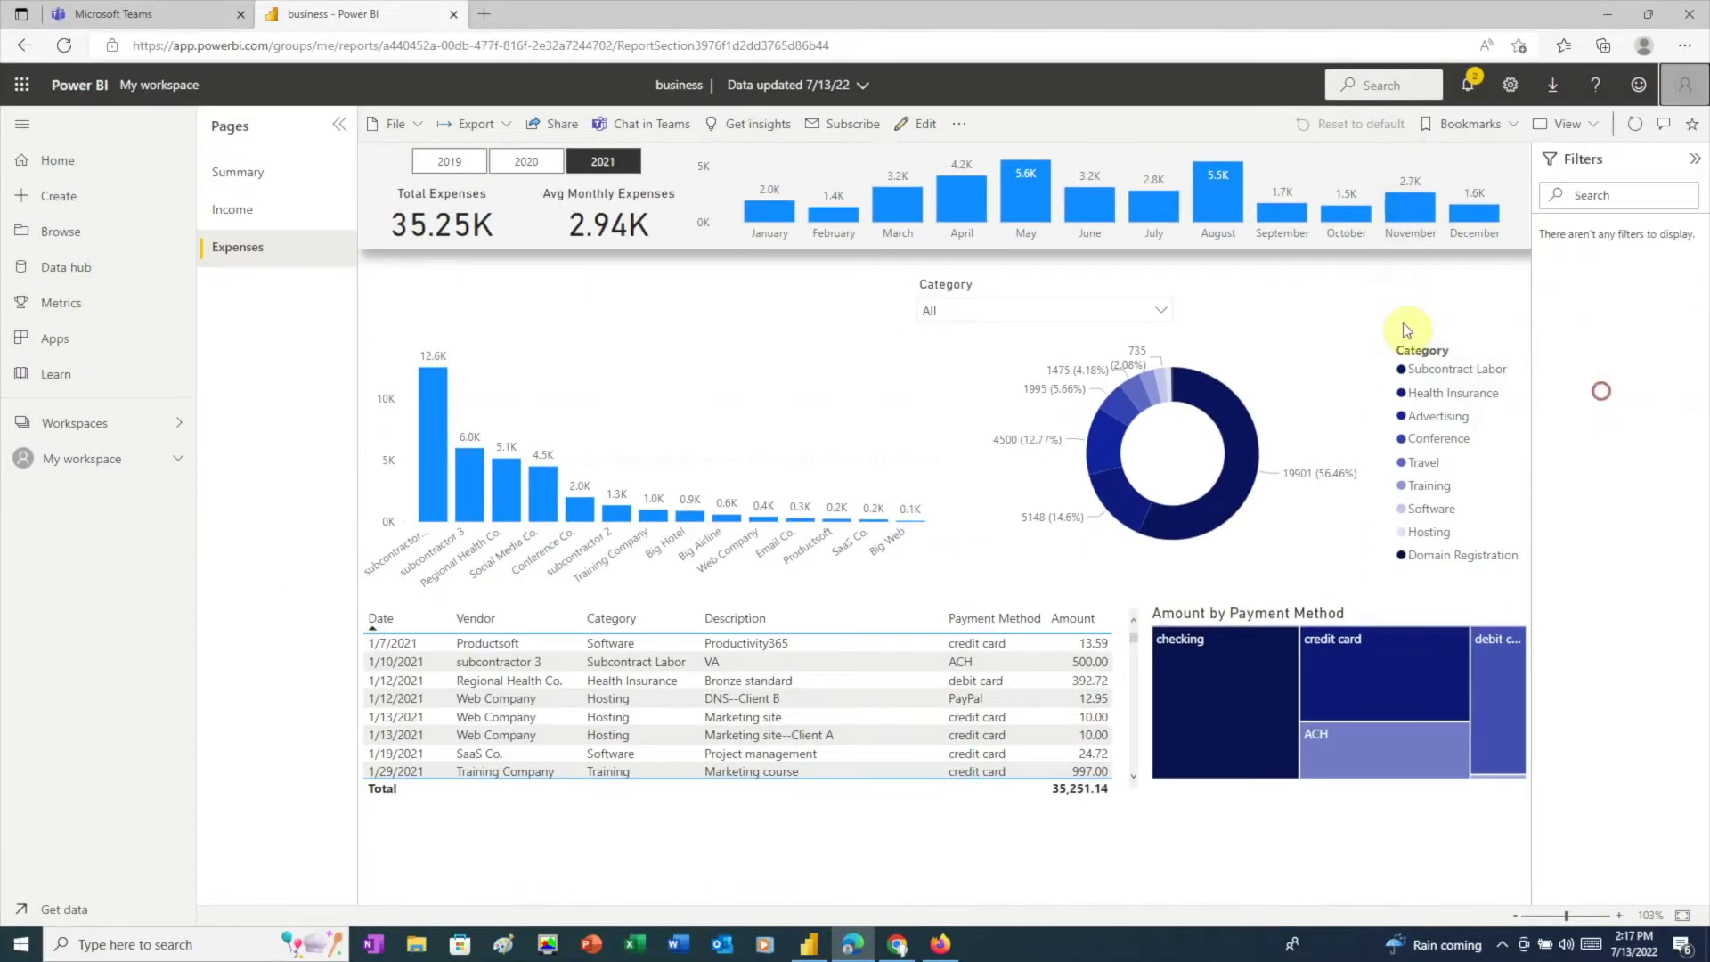
Step: Add My workspace's business report as a Power BI tab in Team1's General channel, filtered to 2019
left_click(183, 15)
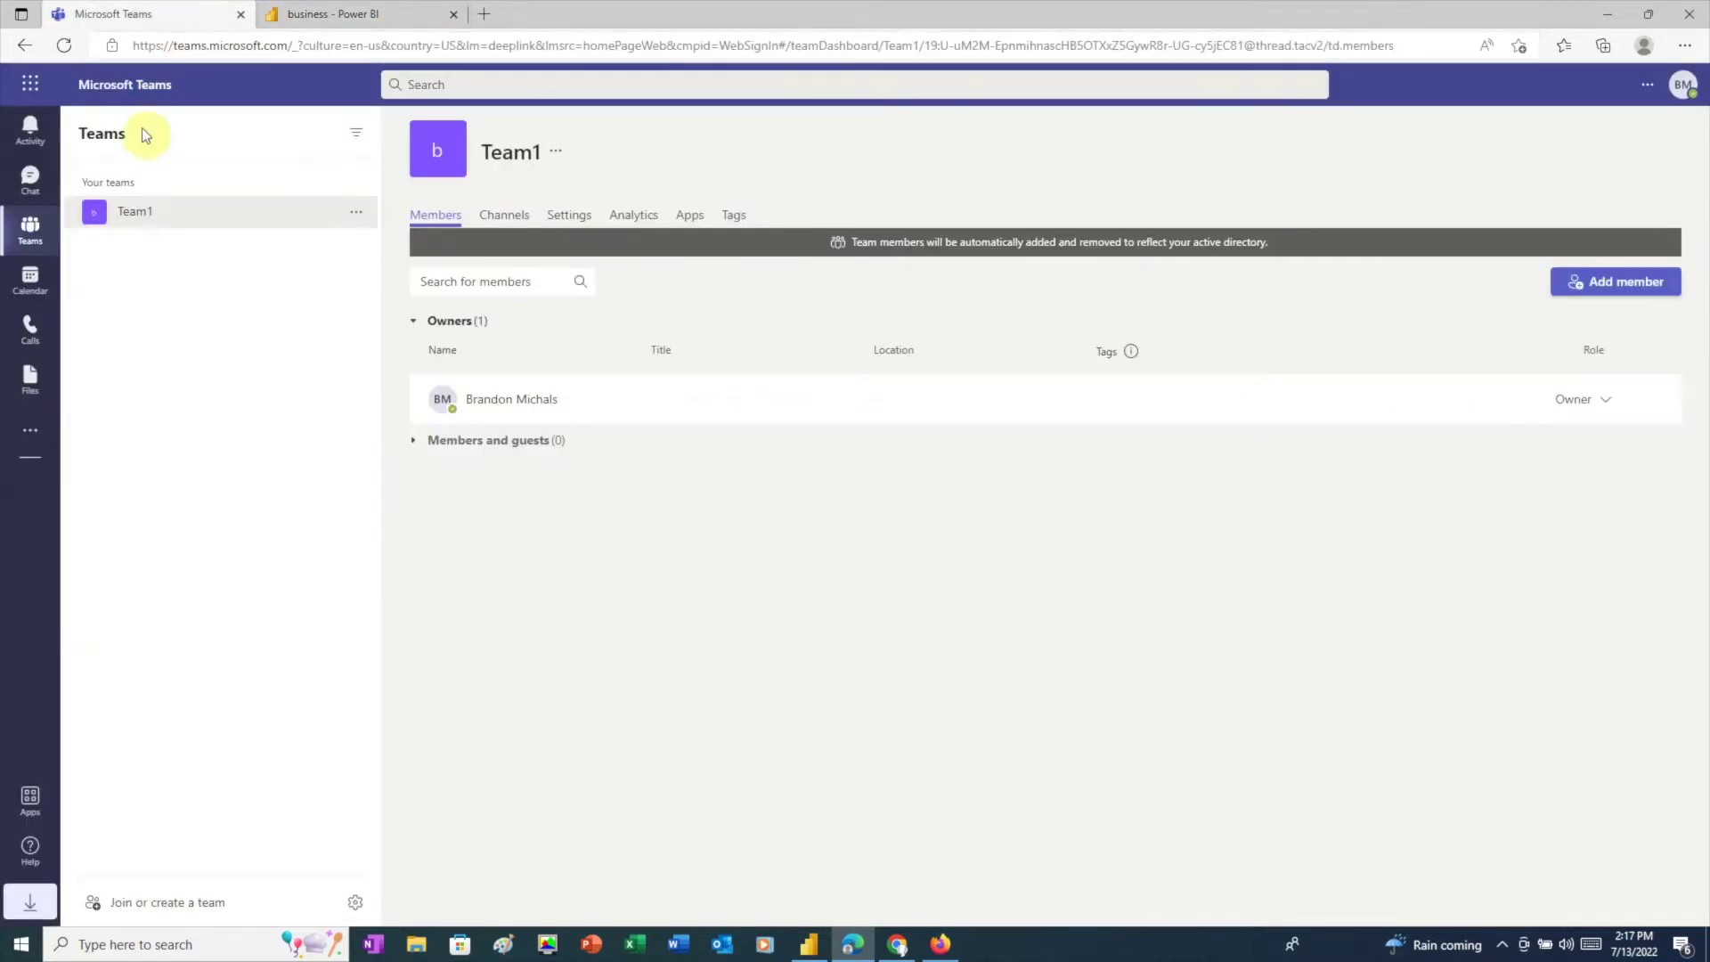
left_click(126, 221)
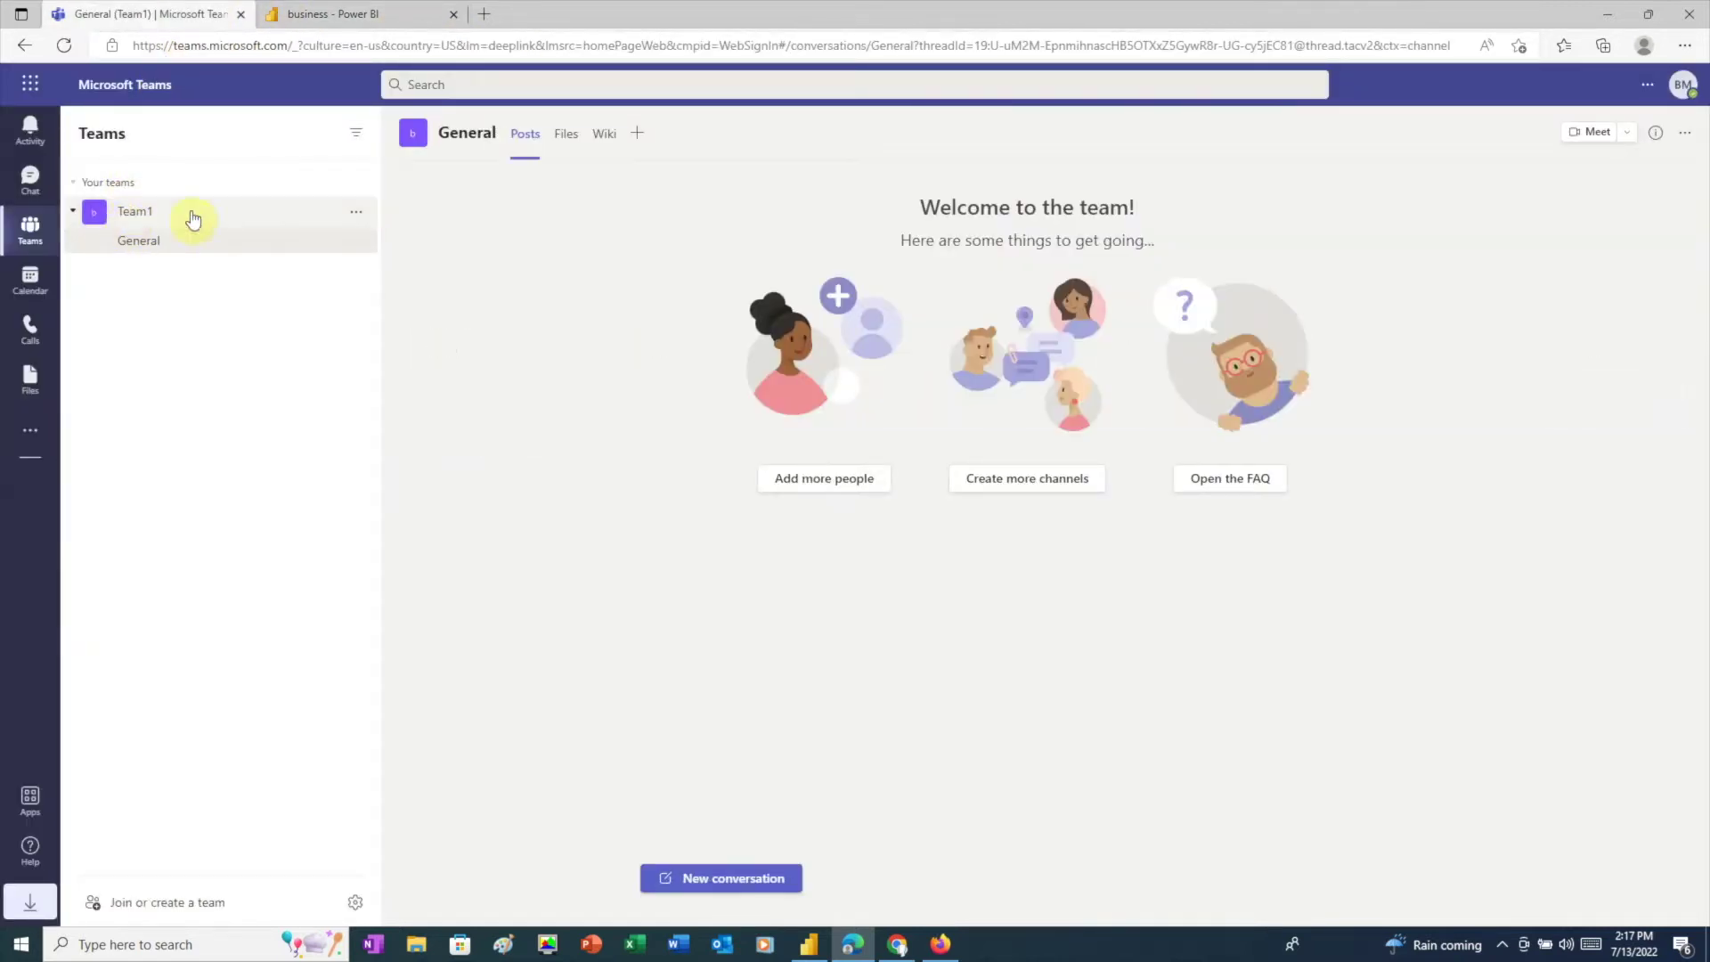
left_click(638, 138)
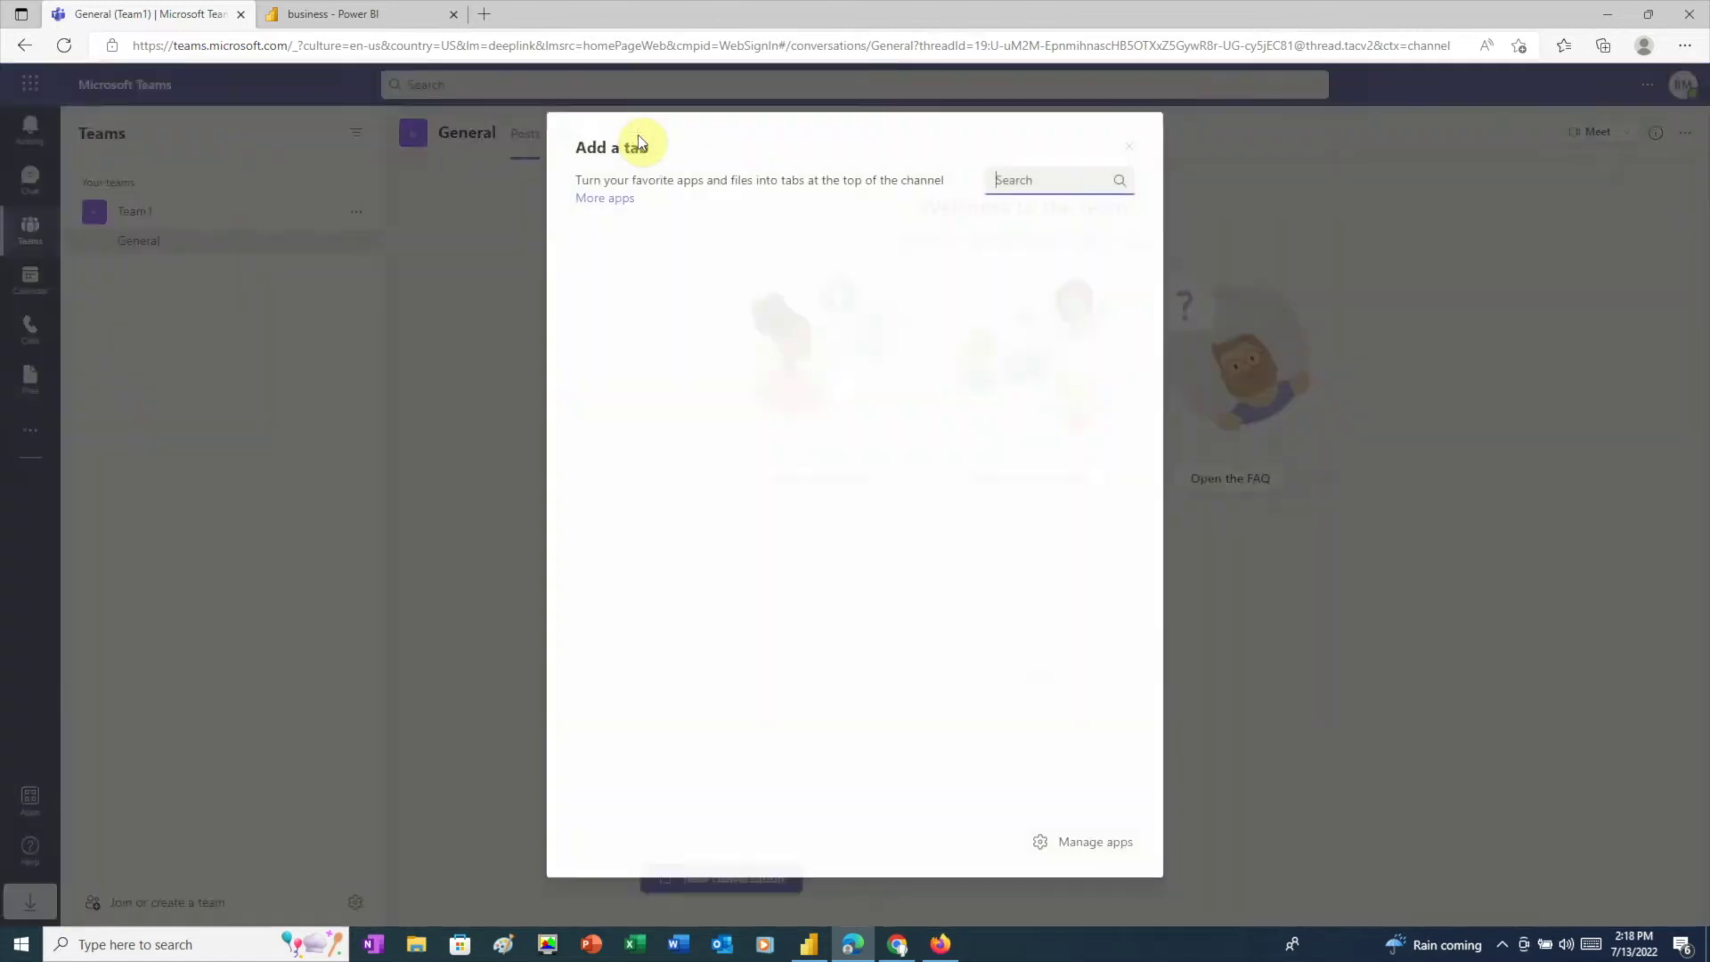
left_click(851, 436)
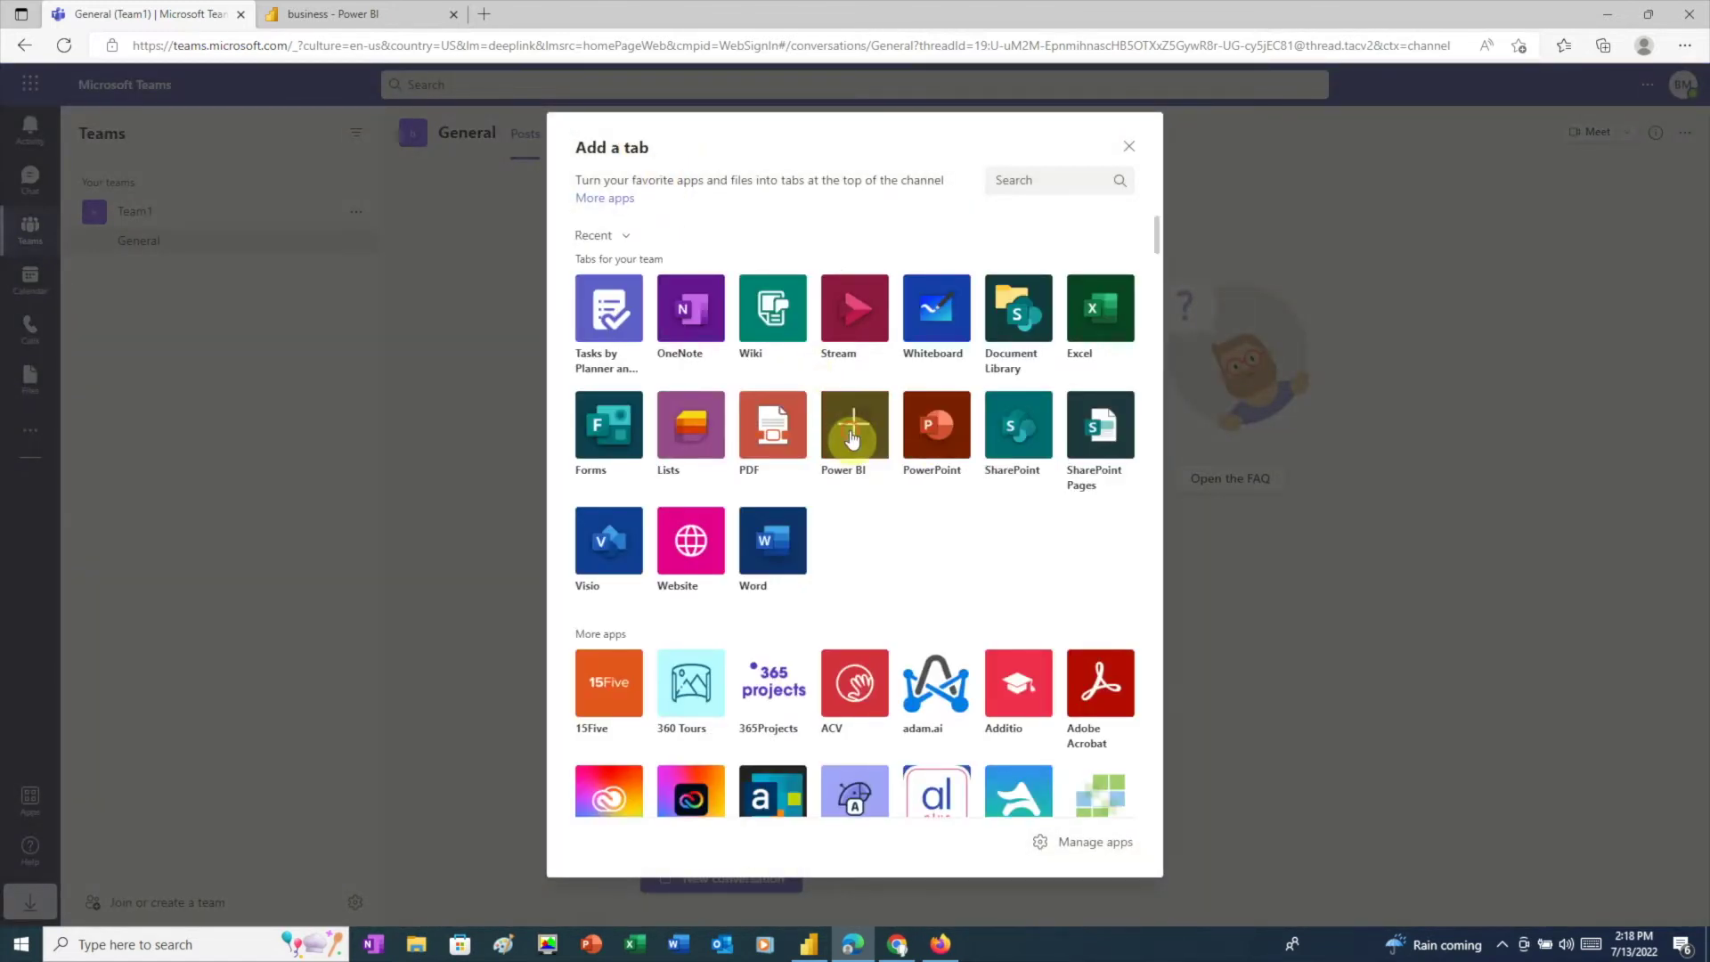
left_click(632, 395)
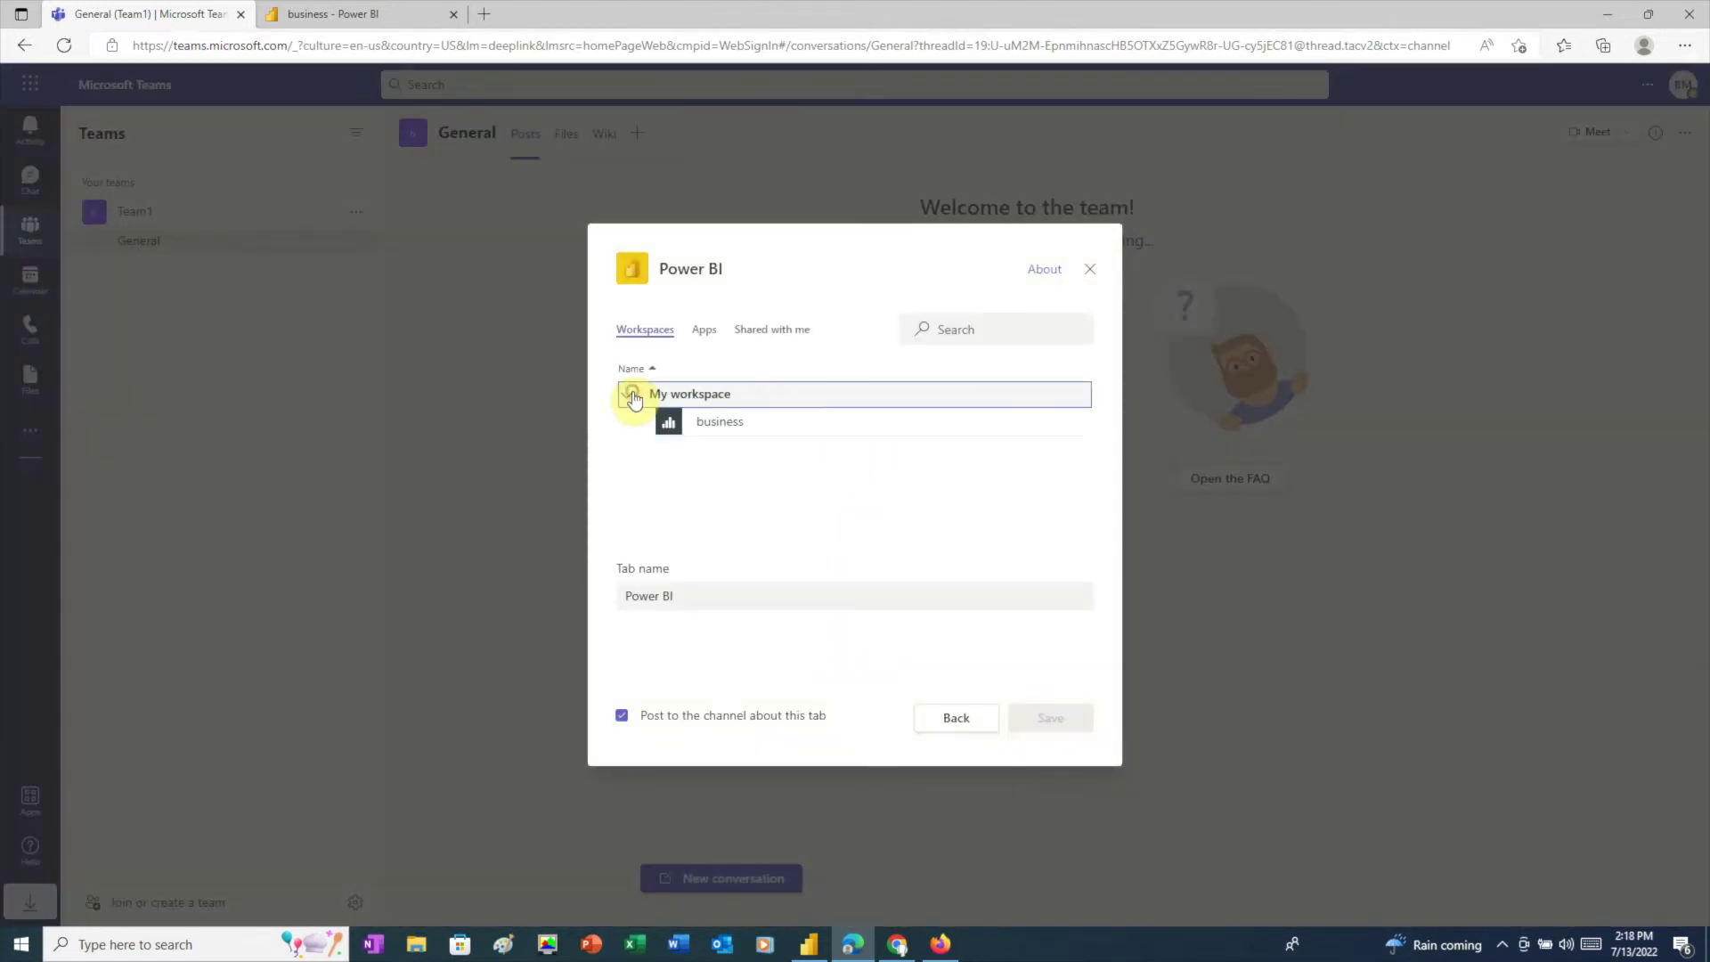
left_click(725, 424)
left_click(1047, 718)
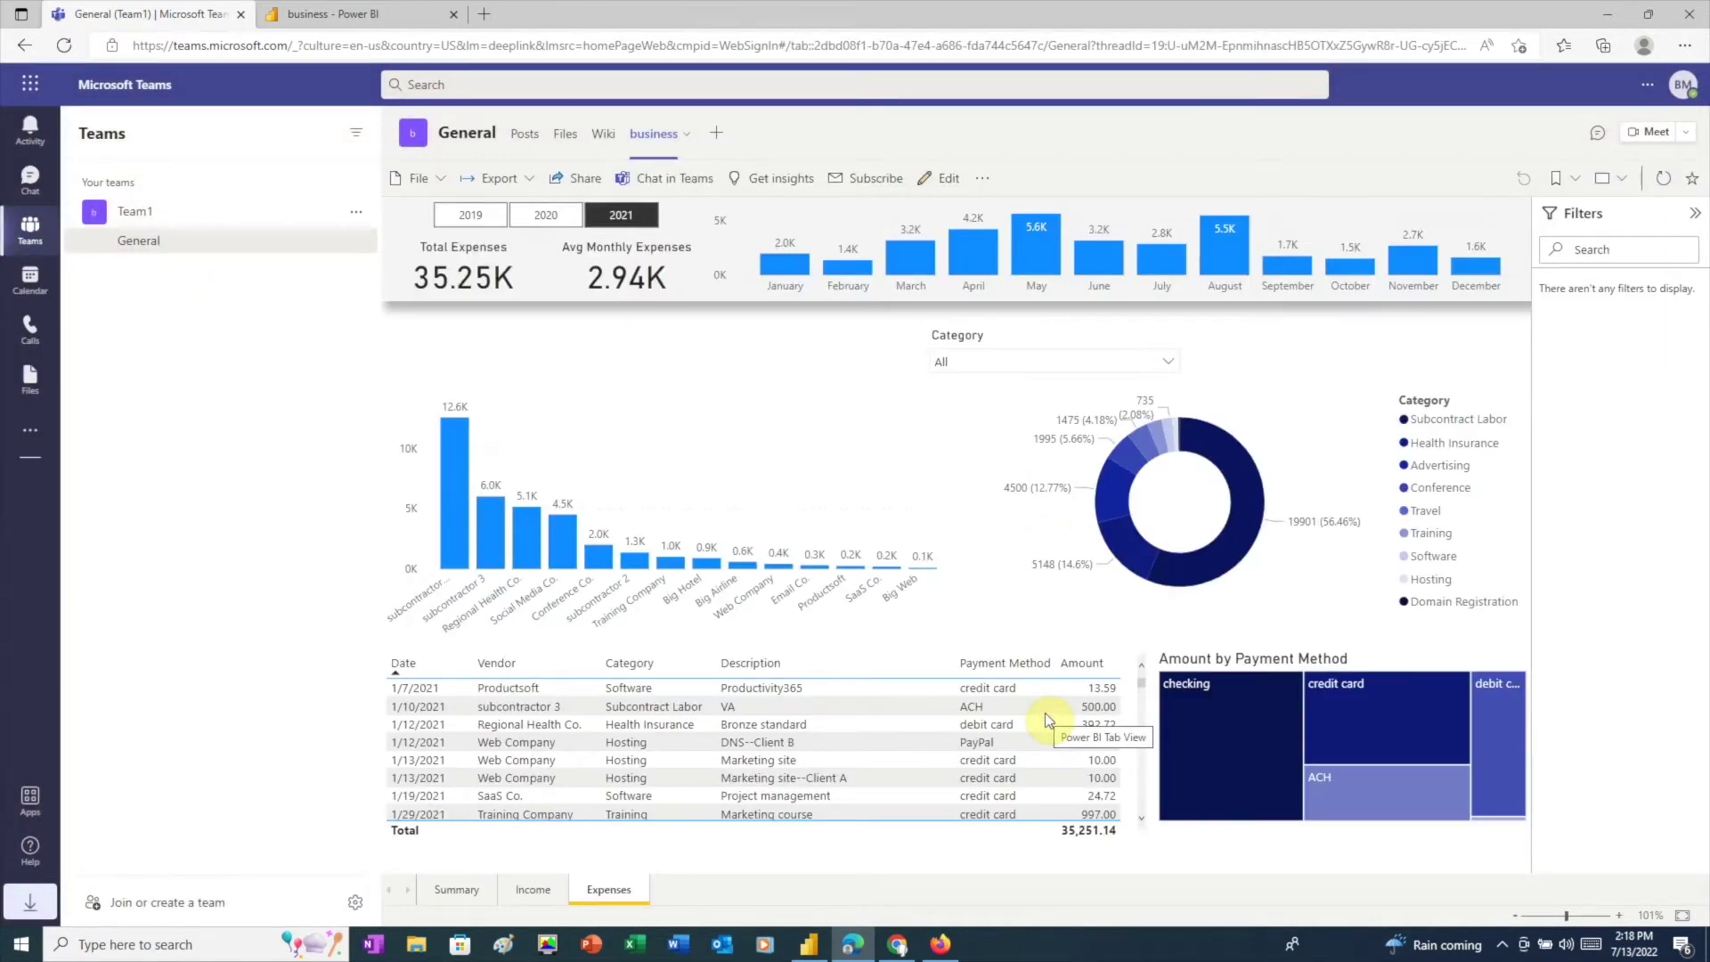
left_click(539, 220)
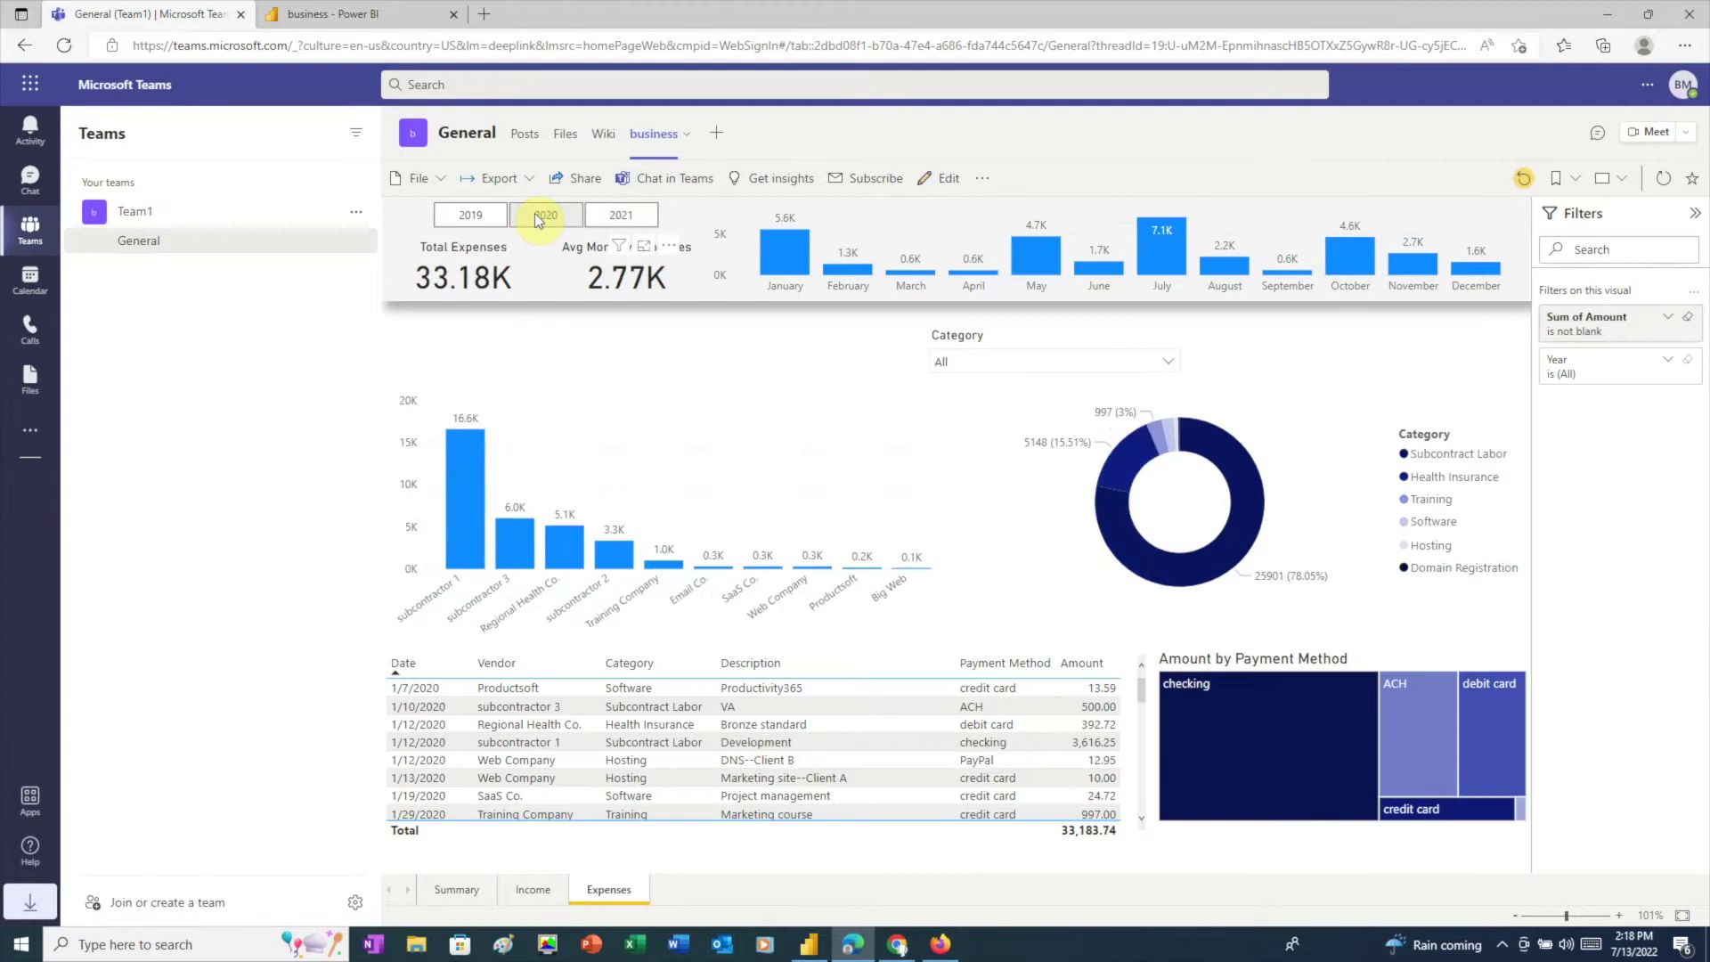
left_click(471, 216)
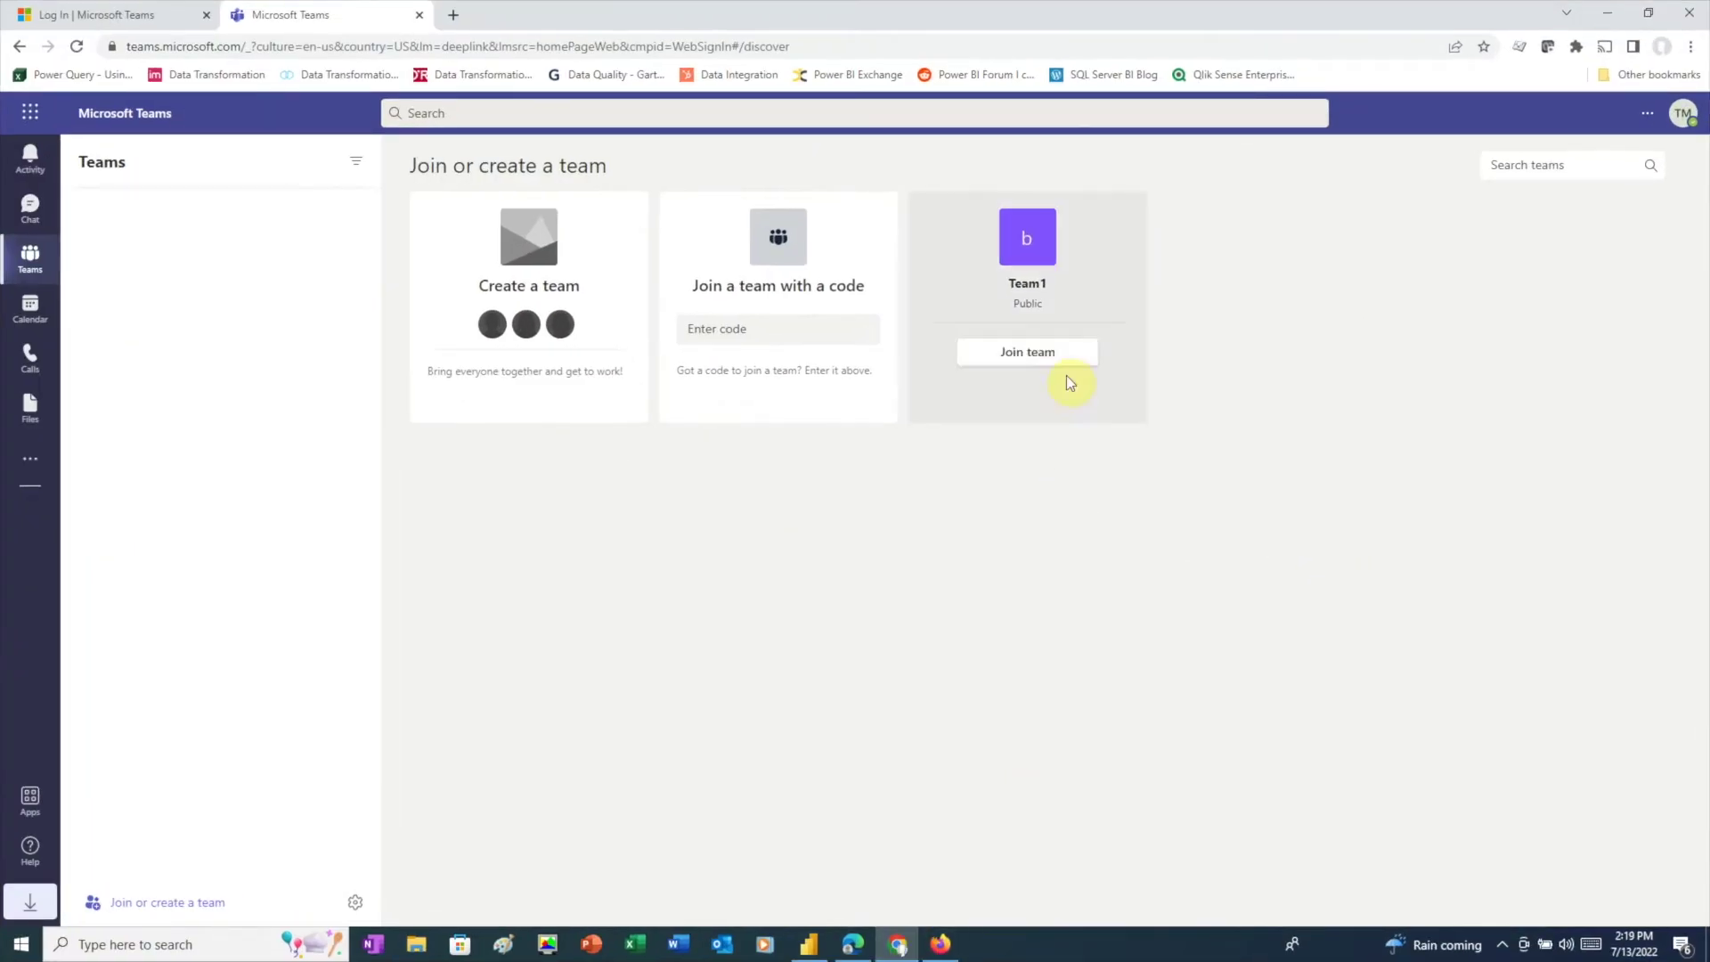
Step: As the team member, join Team1 and open the business tab in its General channel
left_click(1024, 356)
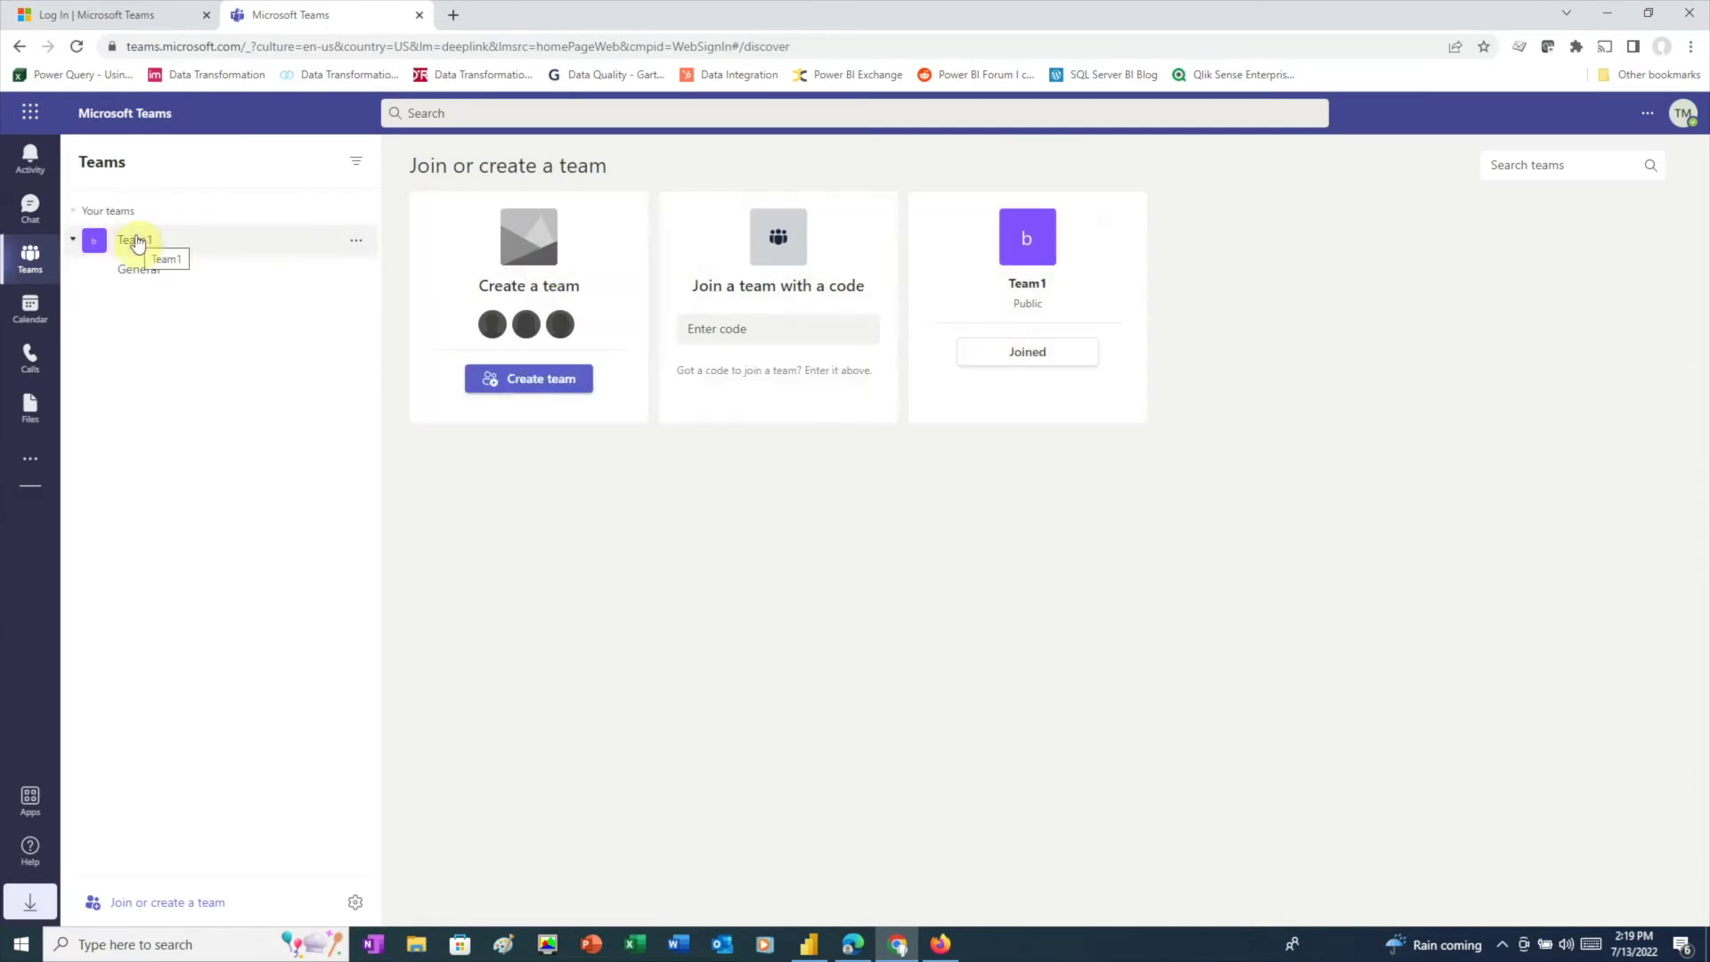
left_click(138, 243)
left_click(138, 242)
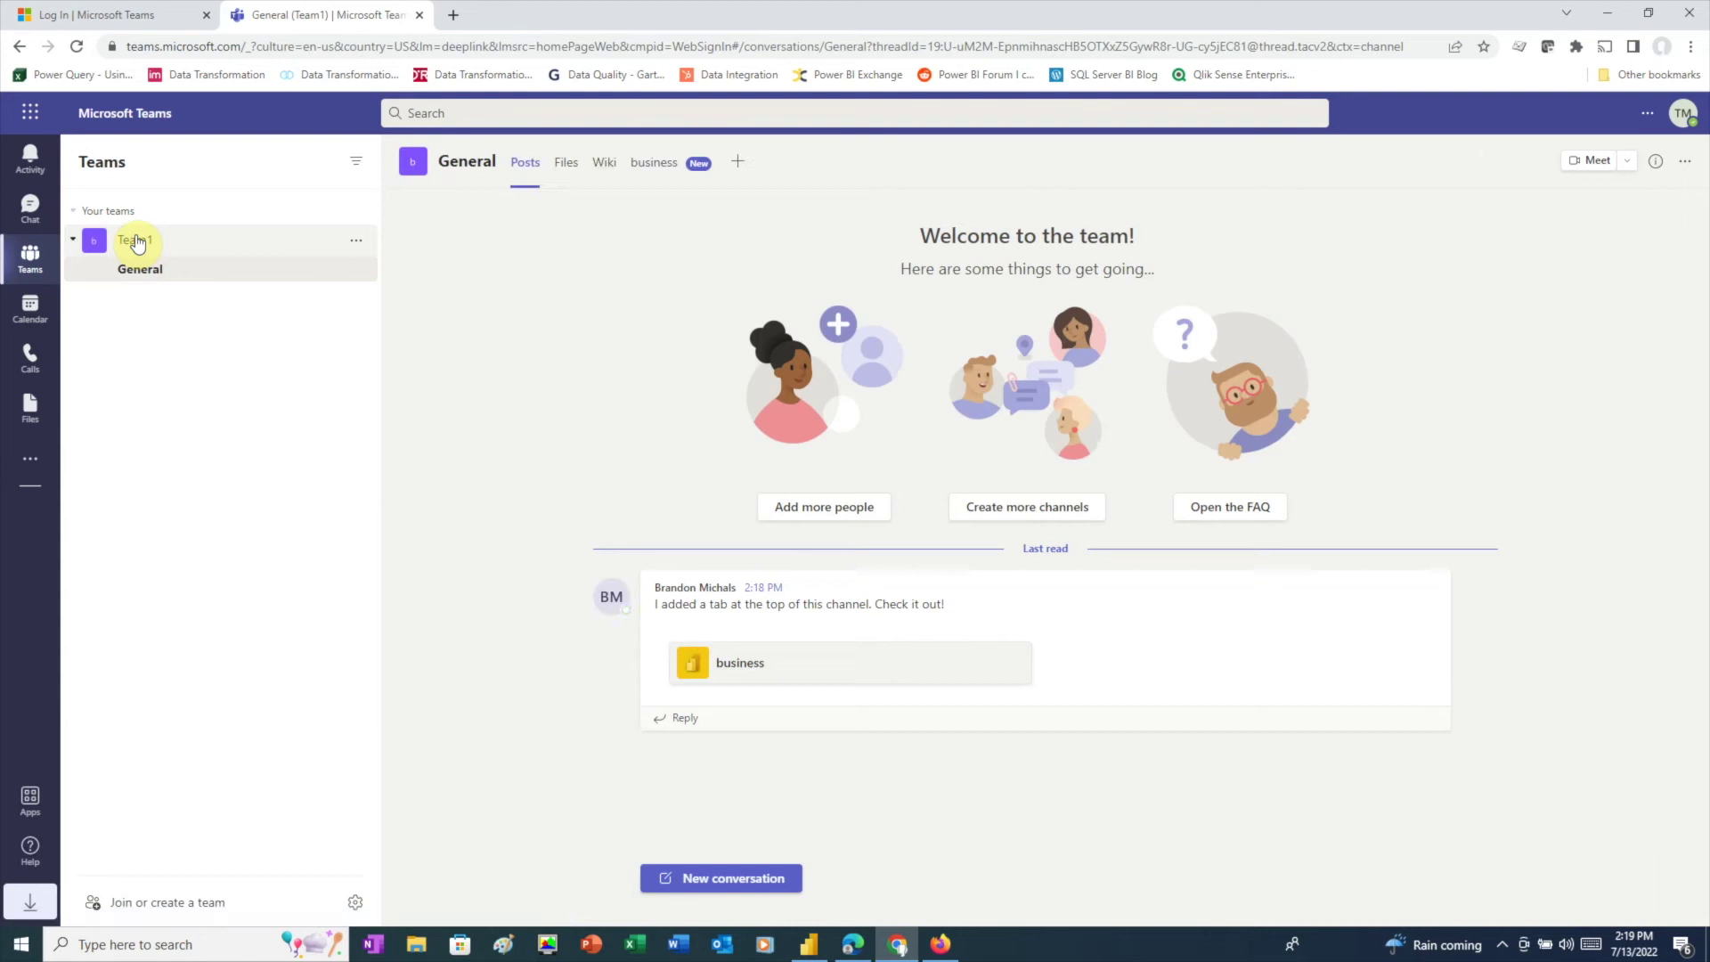
left_click(659, 163)
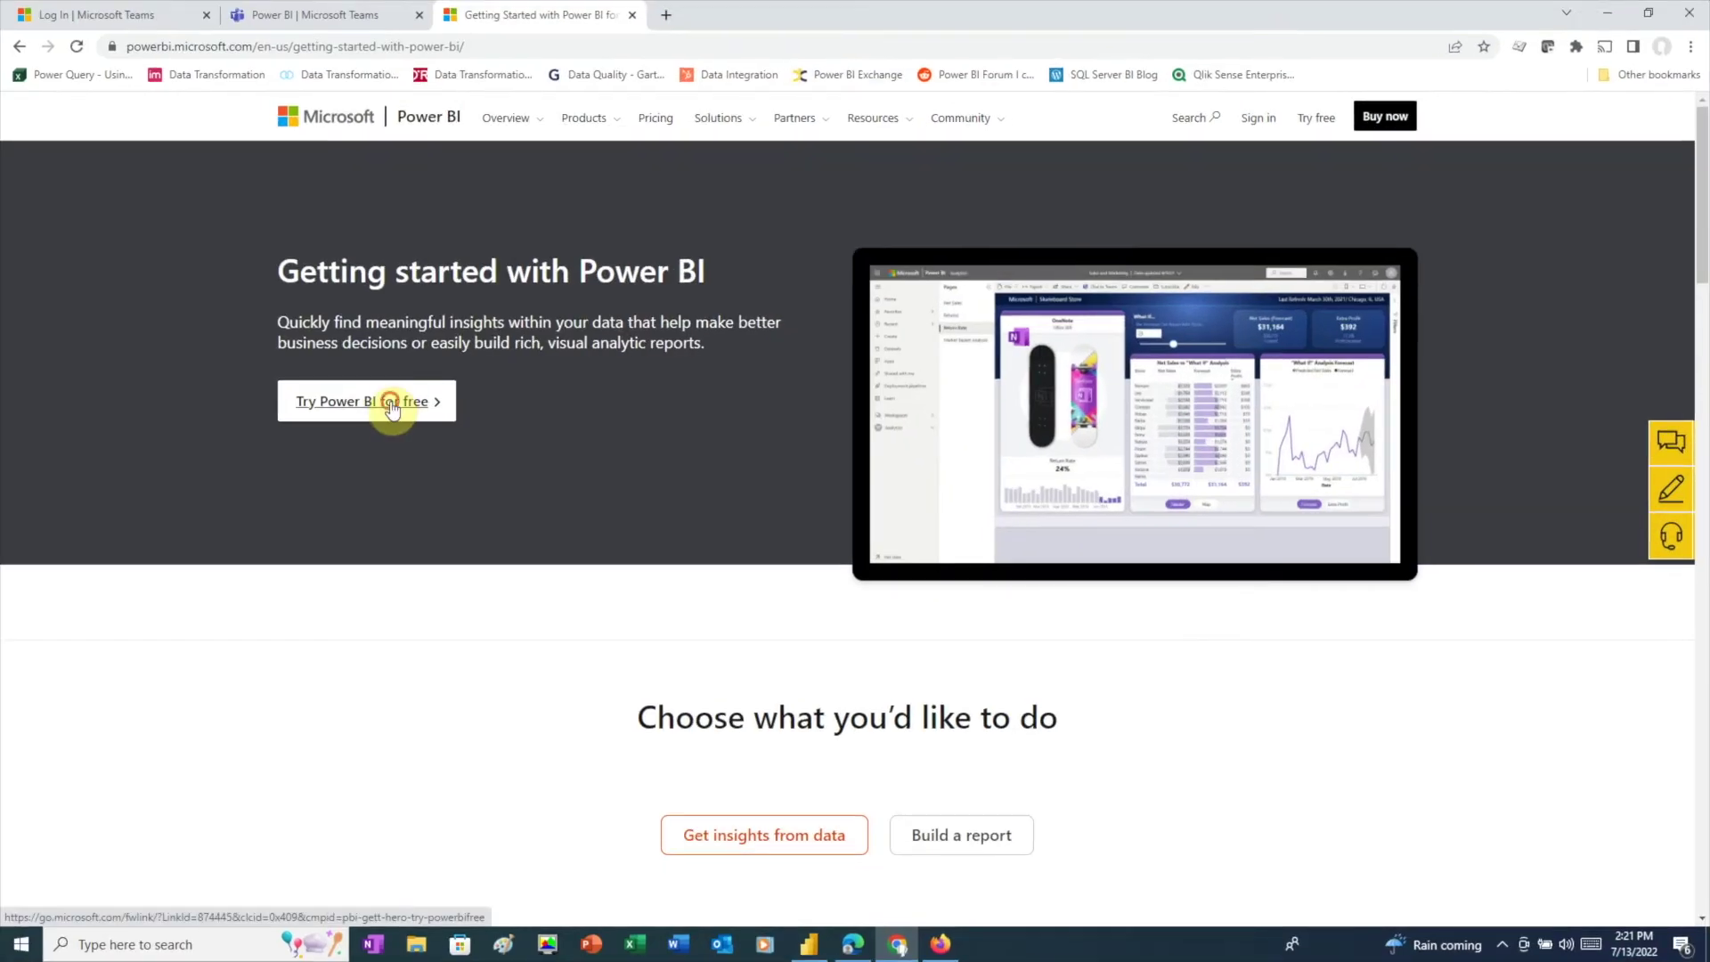
Step: Complete the free Power BI signup, check the licence, and return to Team1's General channel
left_click(382, 409)
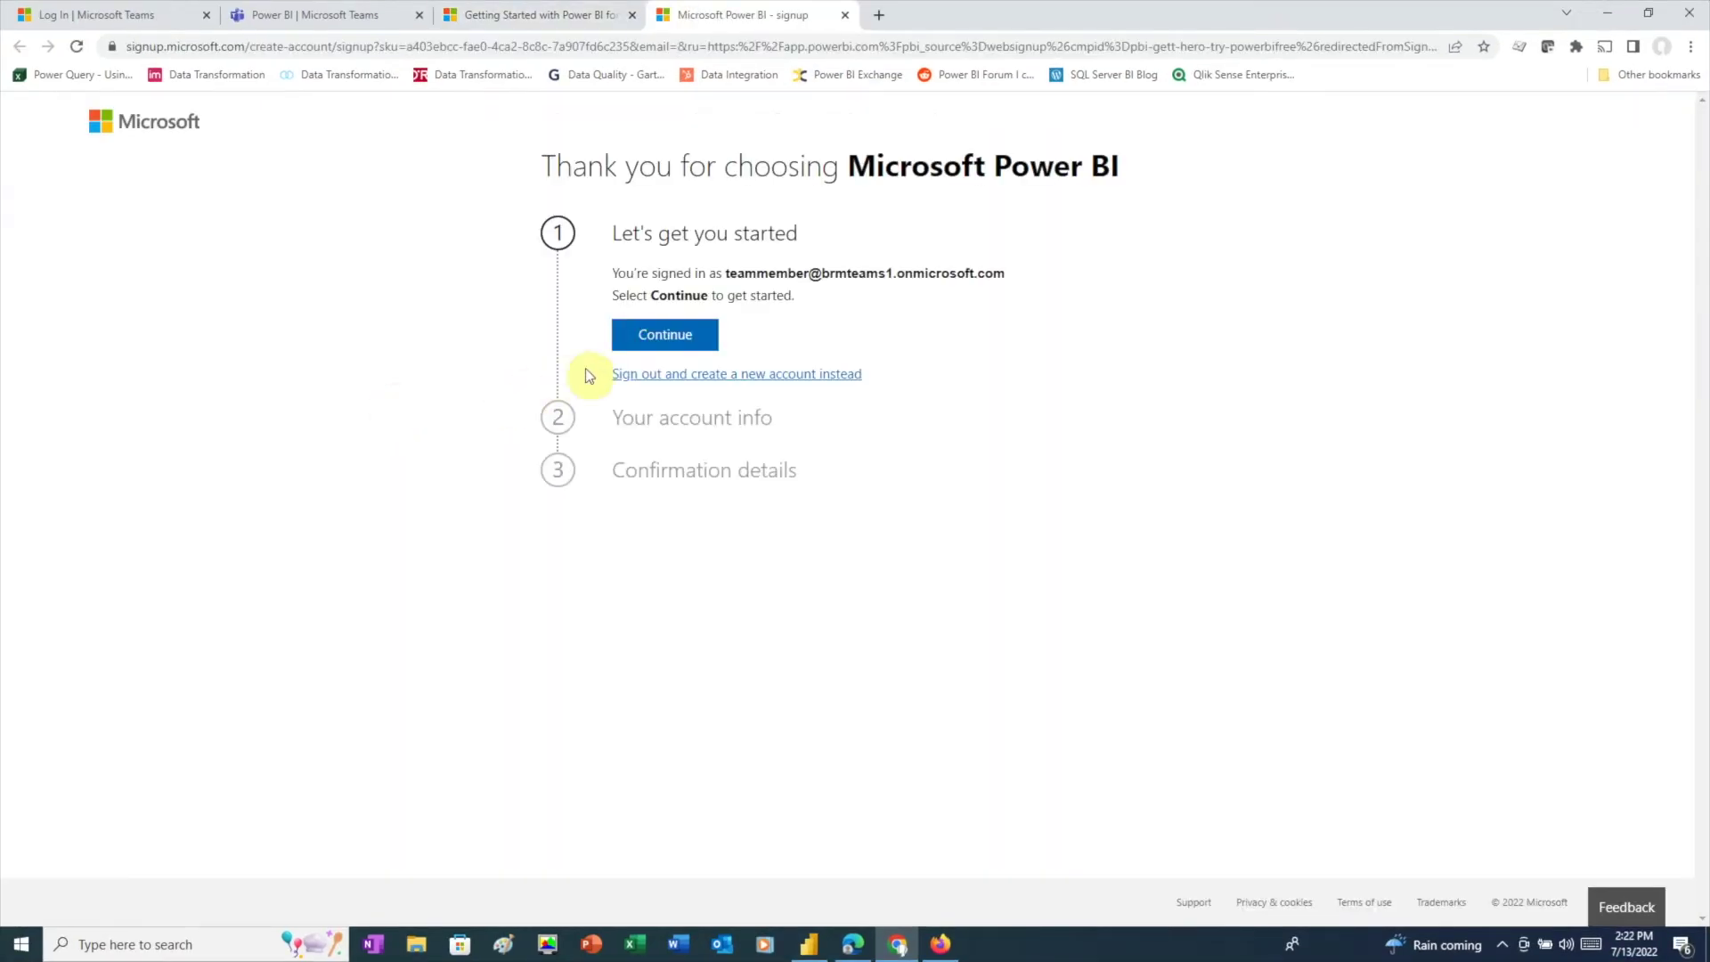
left_click(668, 336)
left_click(679, 445)
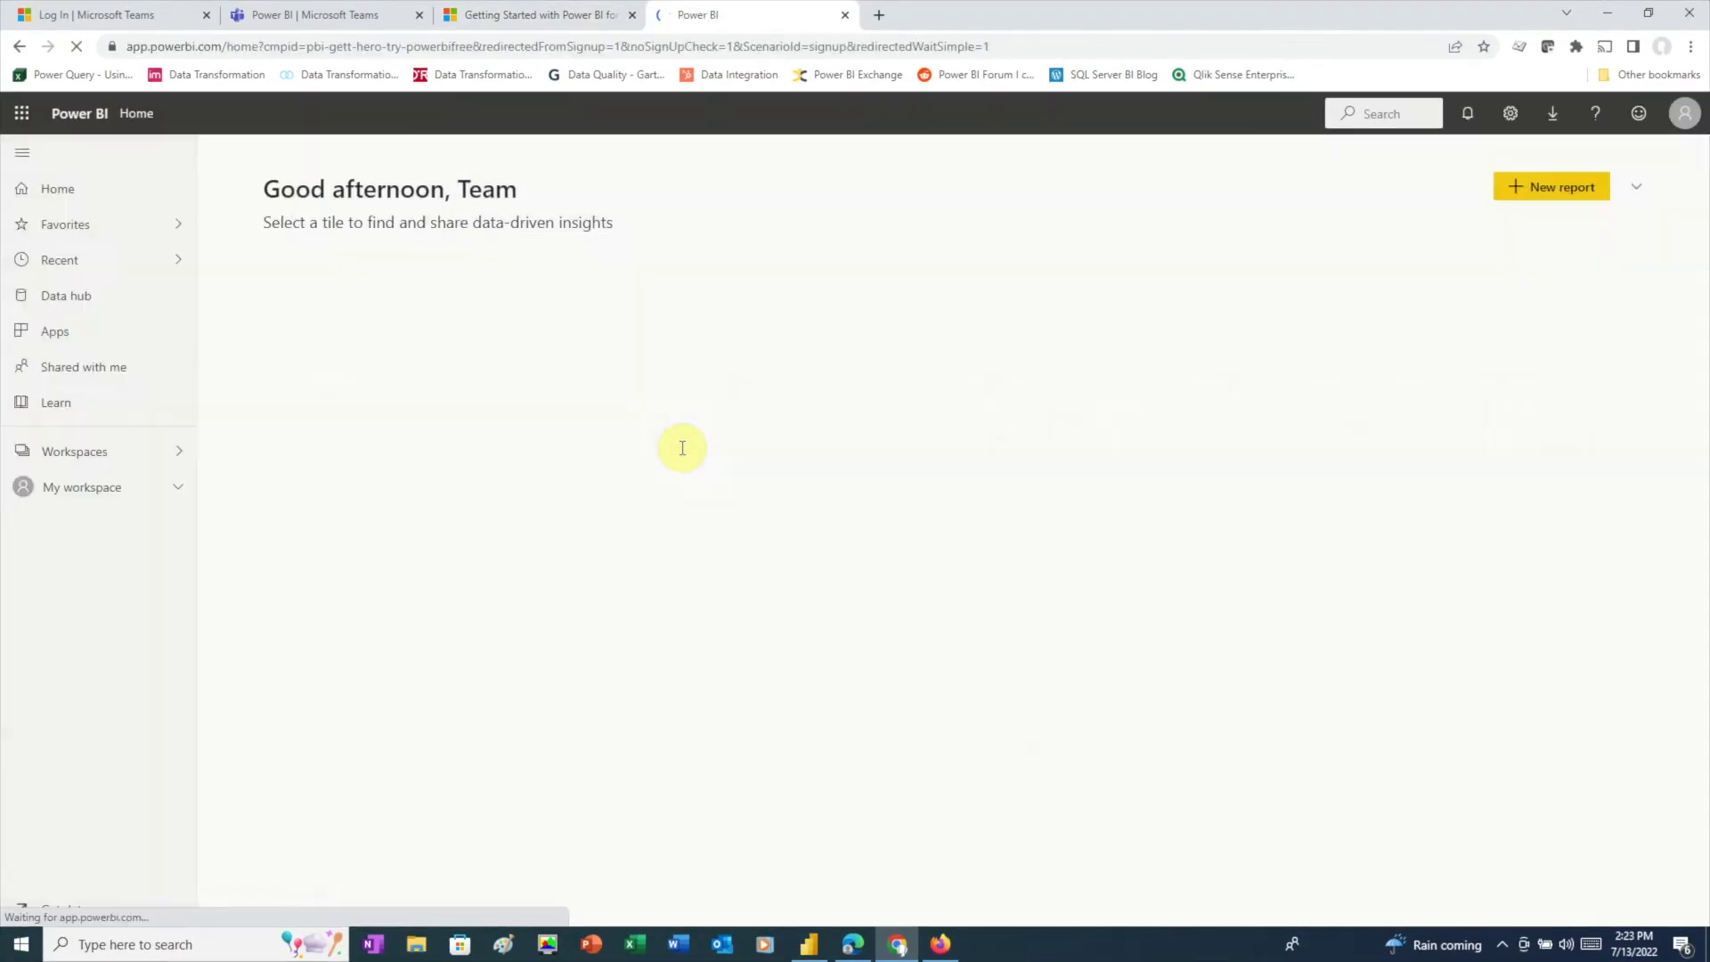
left_click(1685, 113)
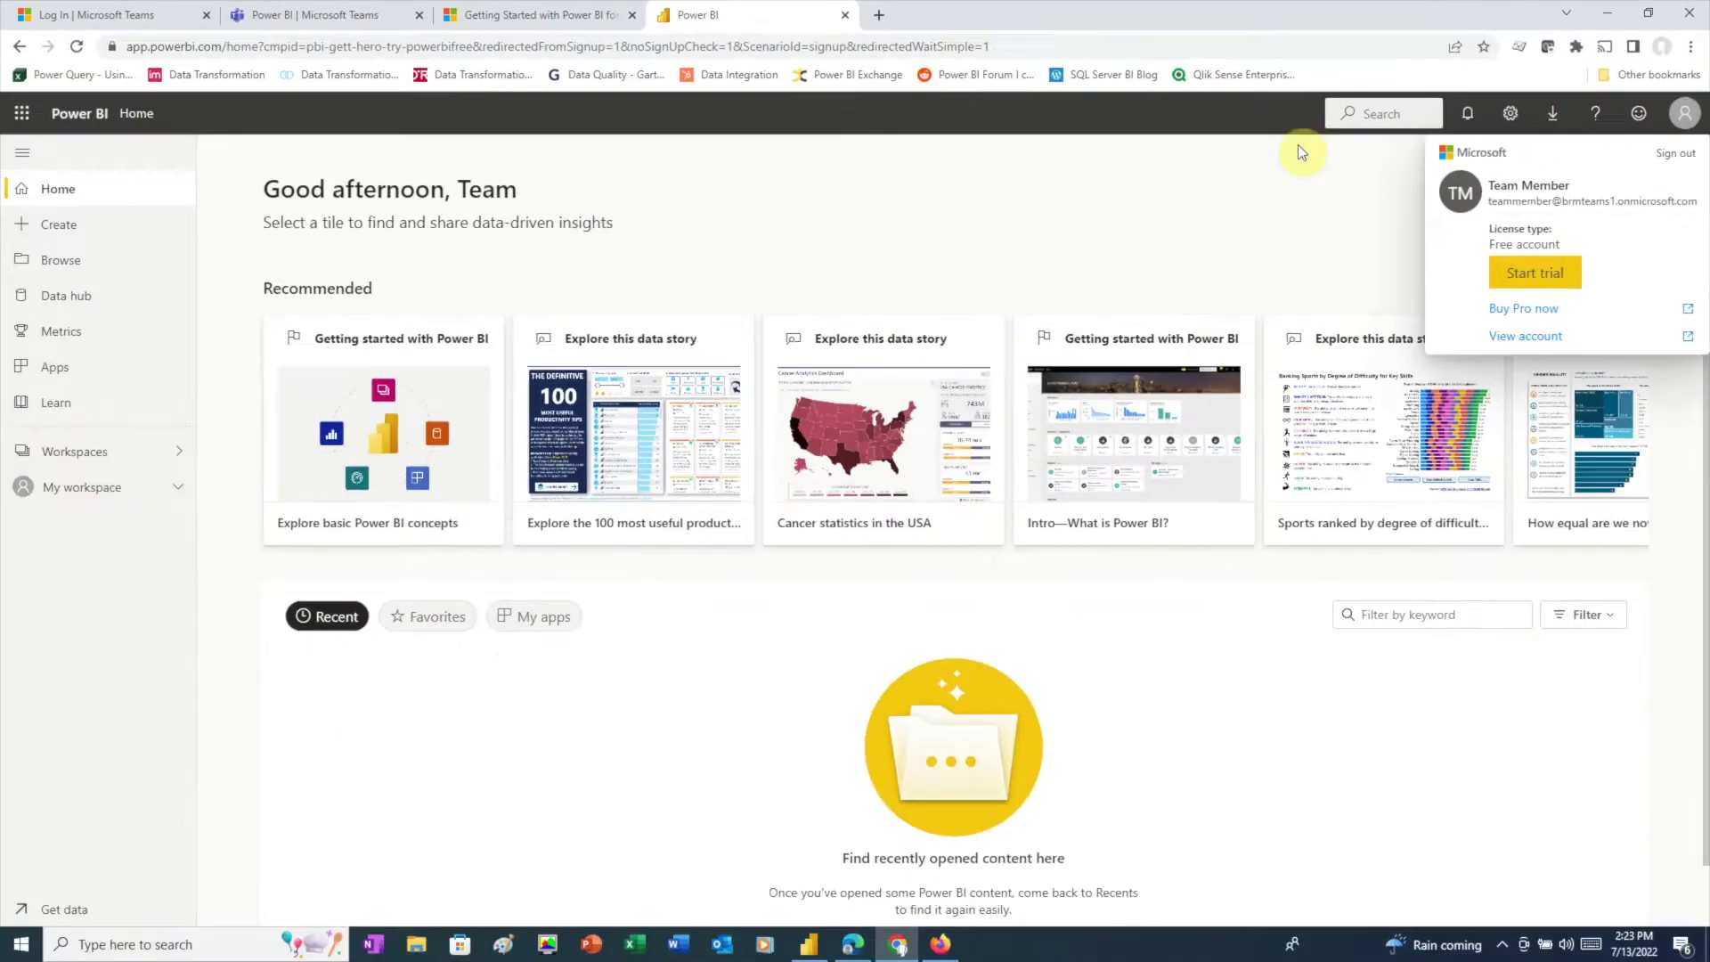
left_click(336, 16)
left_click(31, 254)
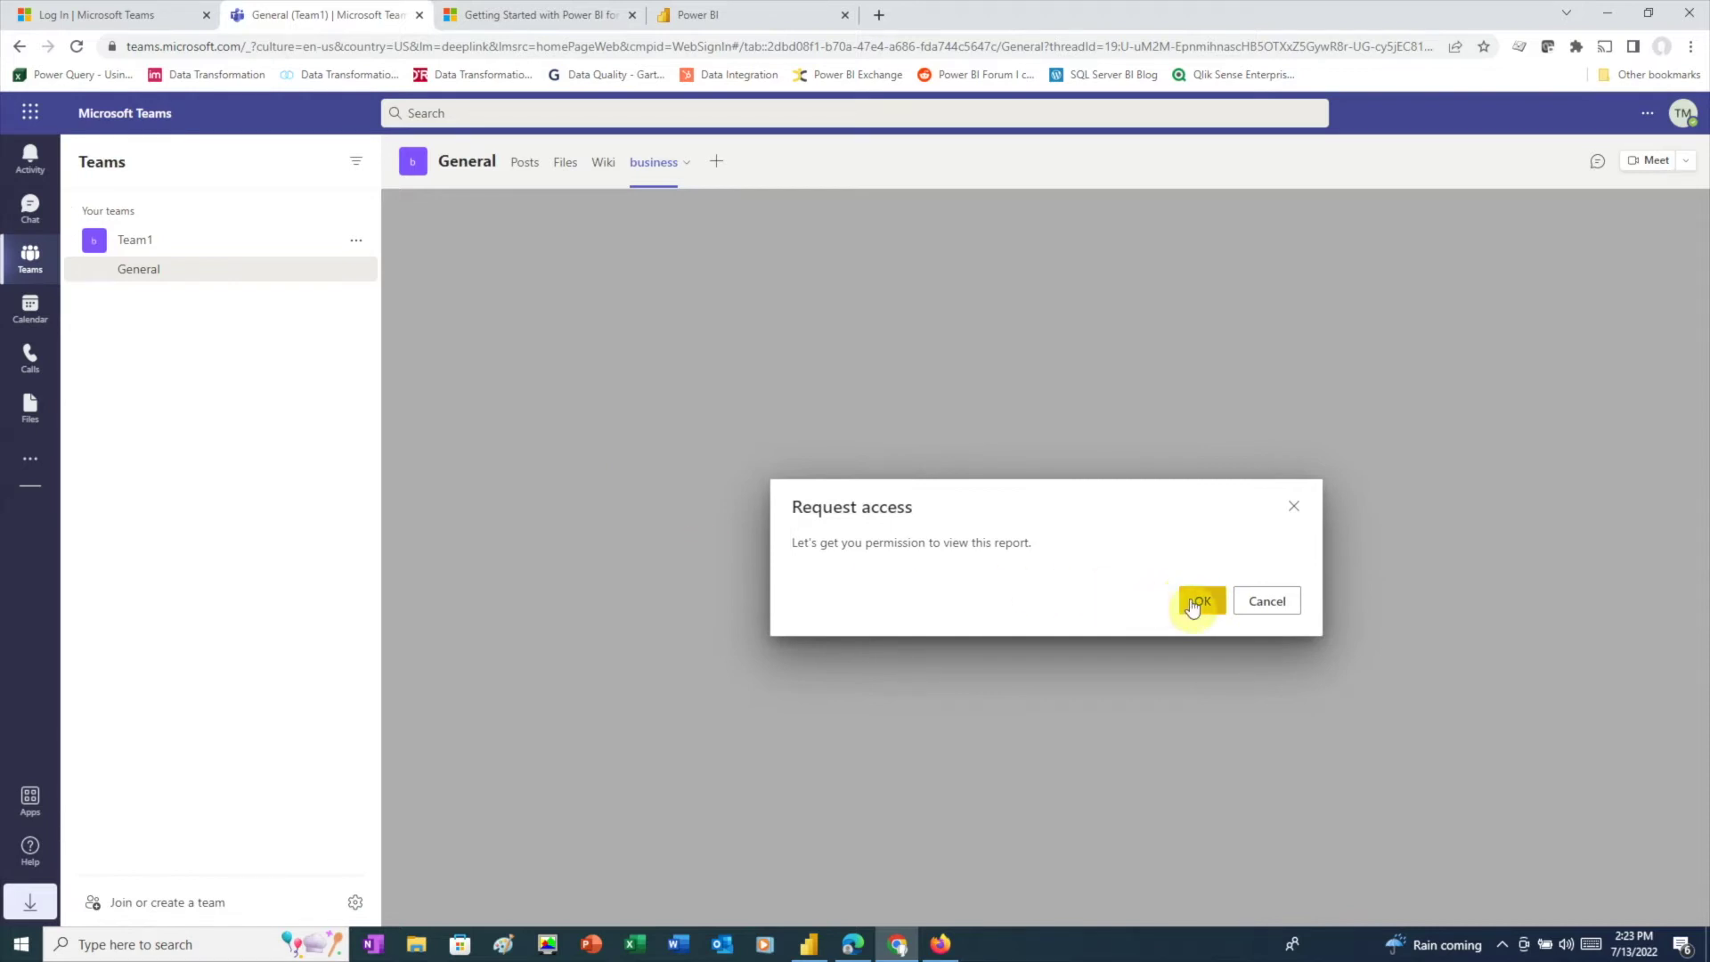
Step: Send the request 'Requesting access to "business" report', then open it from the owner's Activity feed
left_click(1202, 600)
type("Requesting access to \"business\" report")
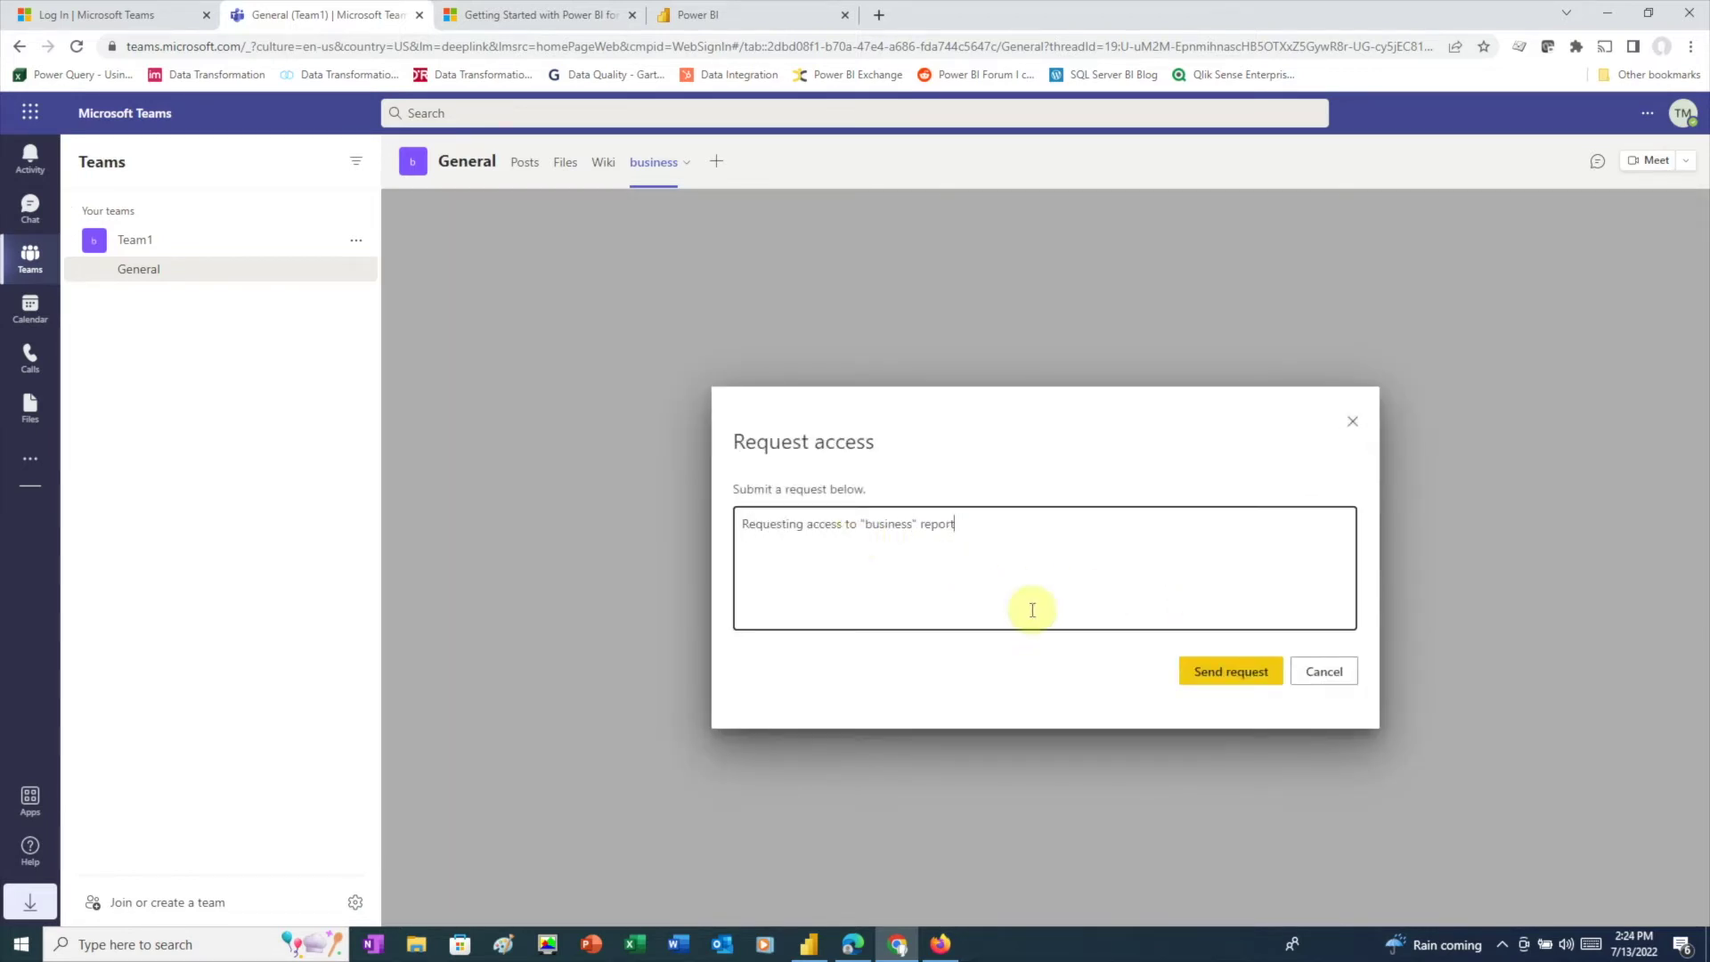
left_click(1231, 671)
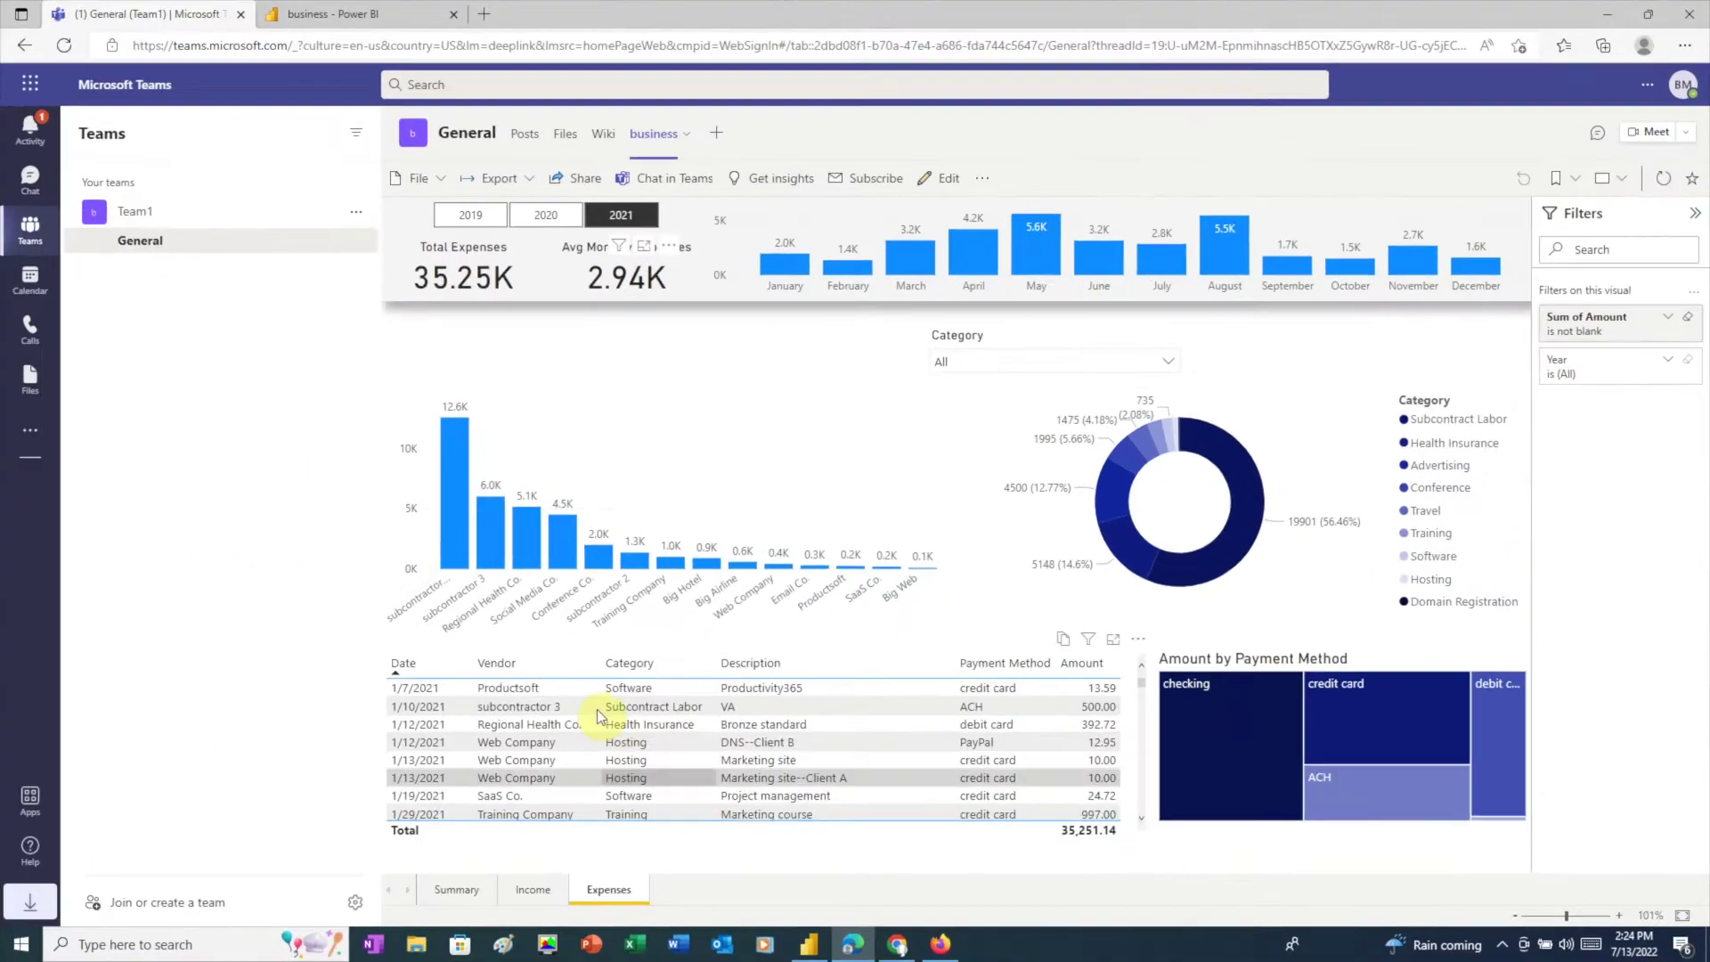
left_click(39, 131)
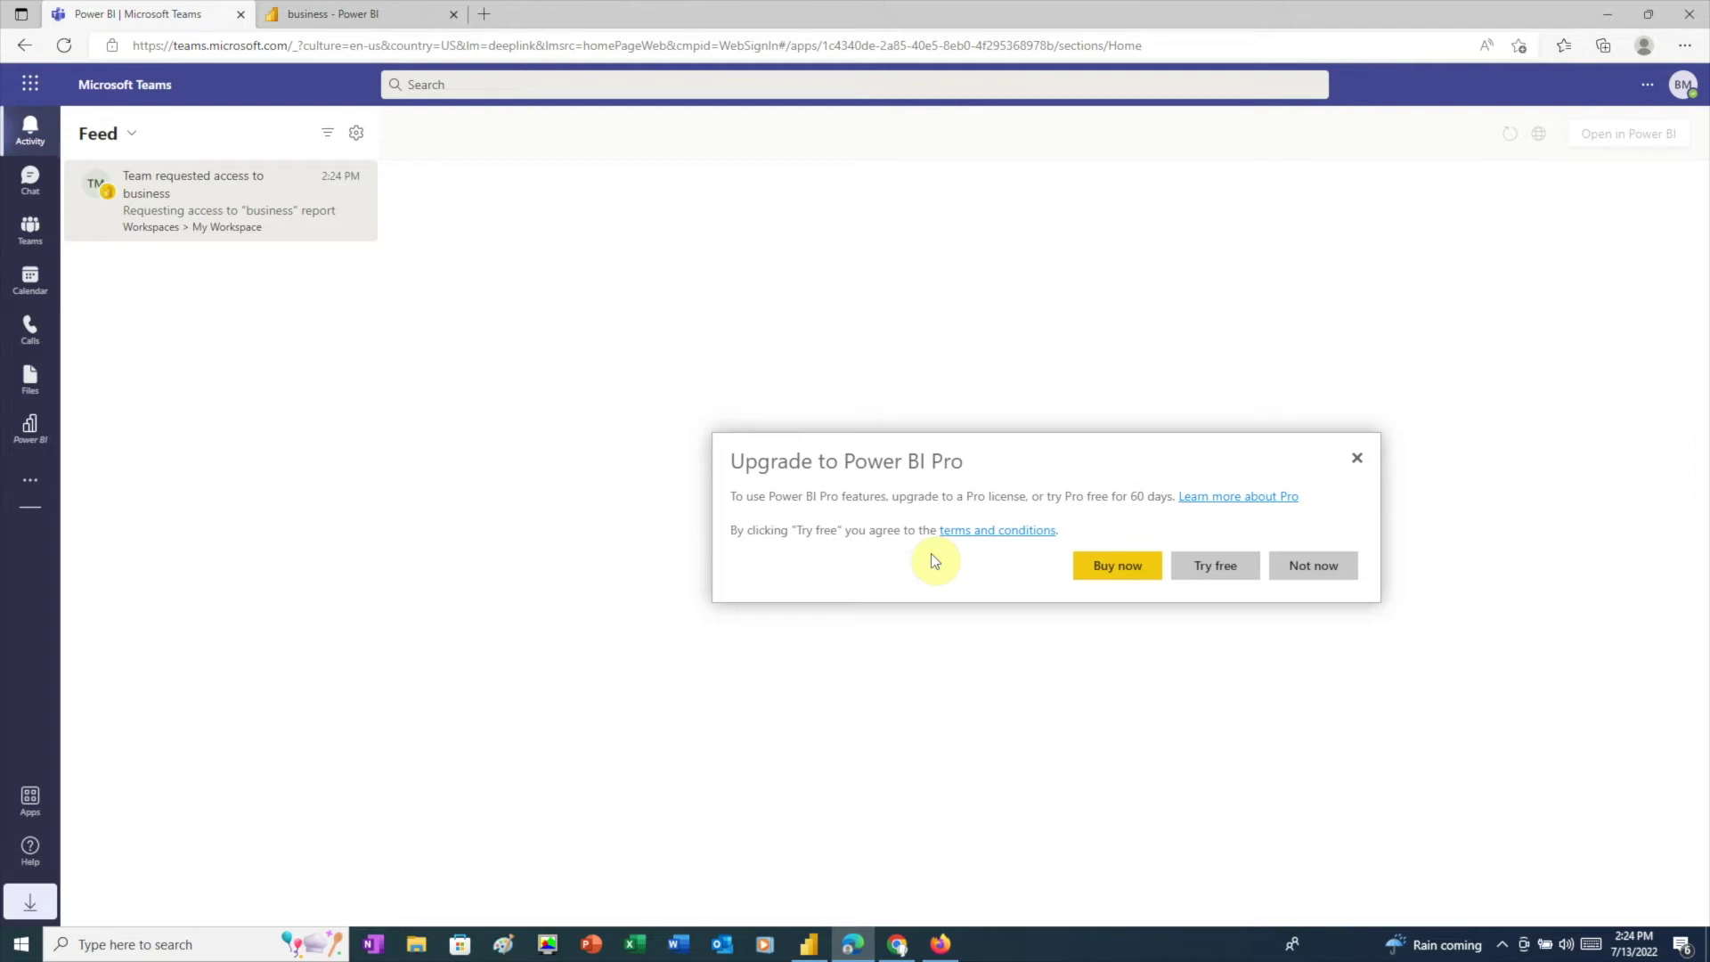
left_click(1312, 568)
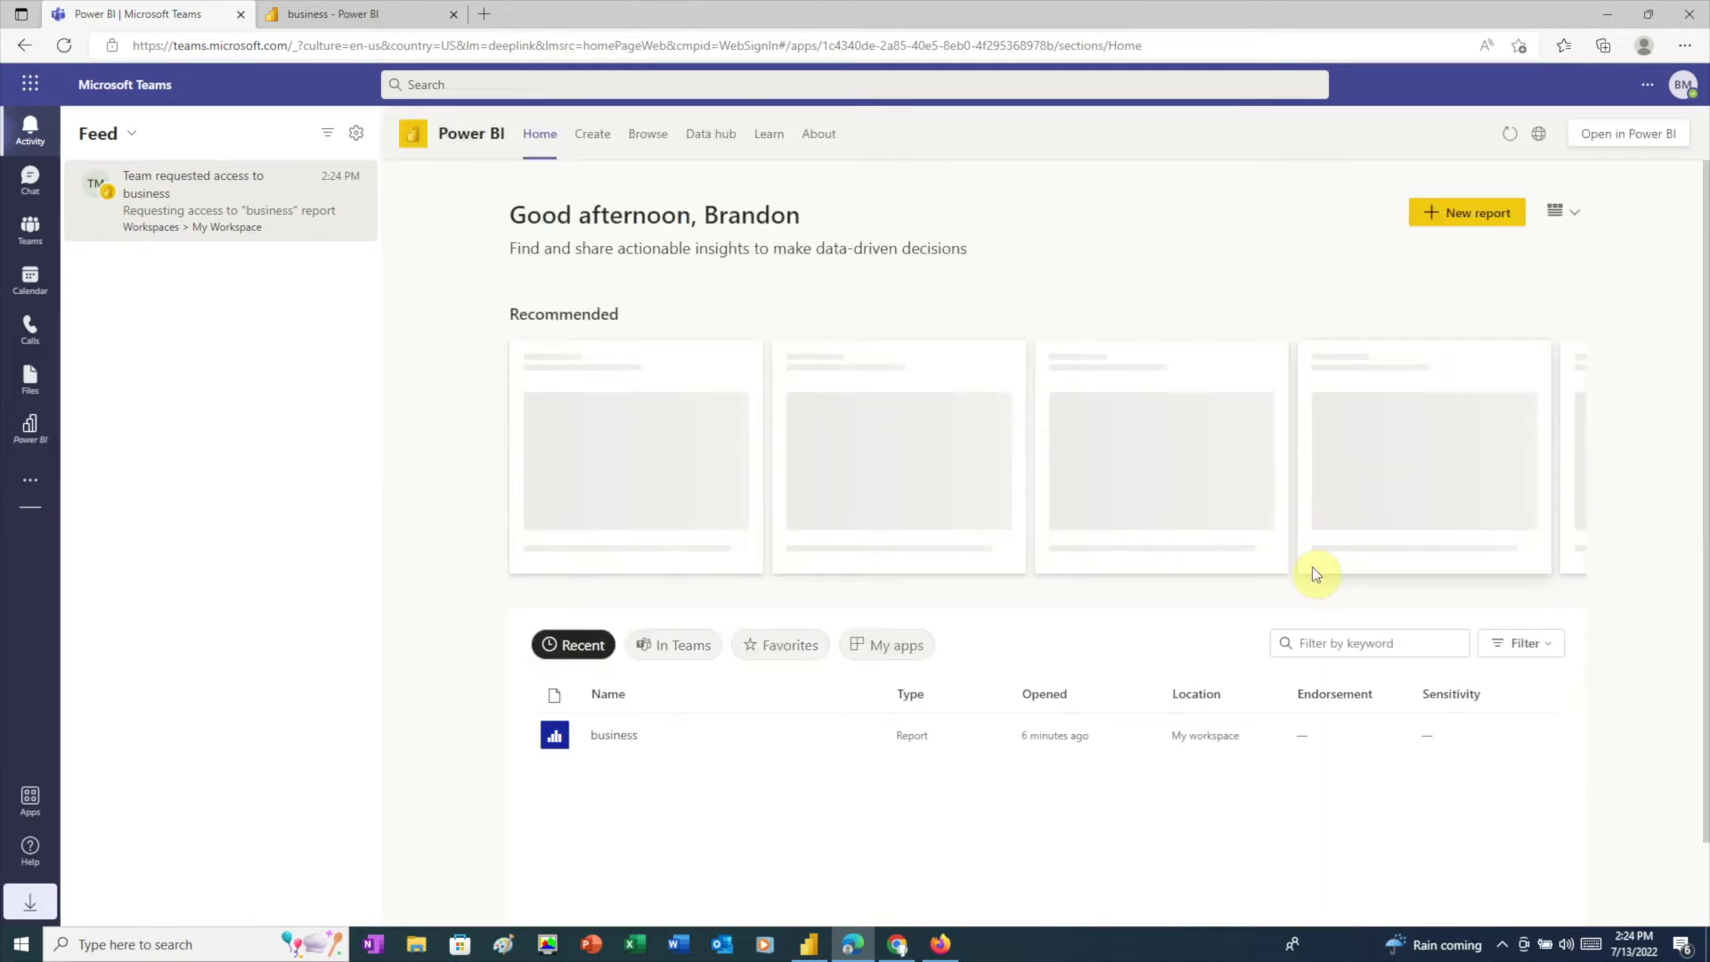
Step: Add a Website tab named 'business (website)' to Team1's General channel
left_click(30, 233)
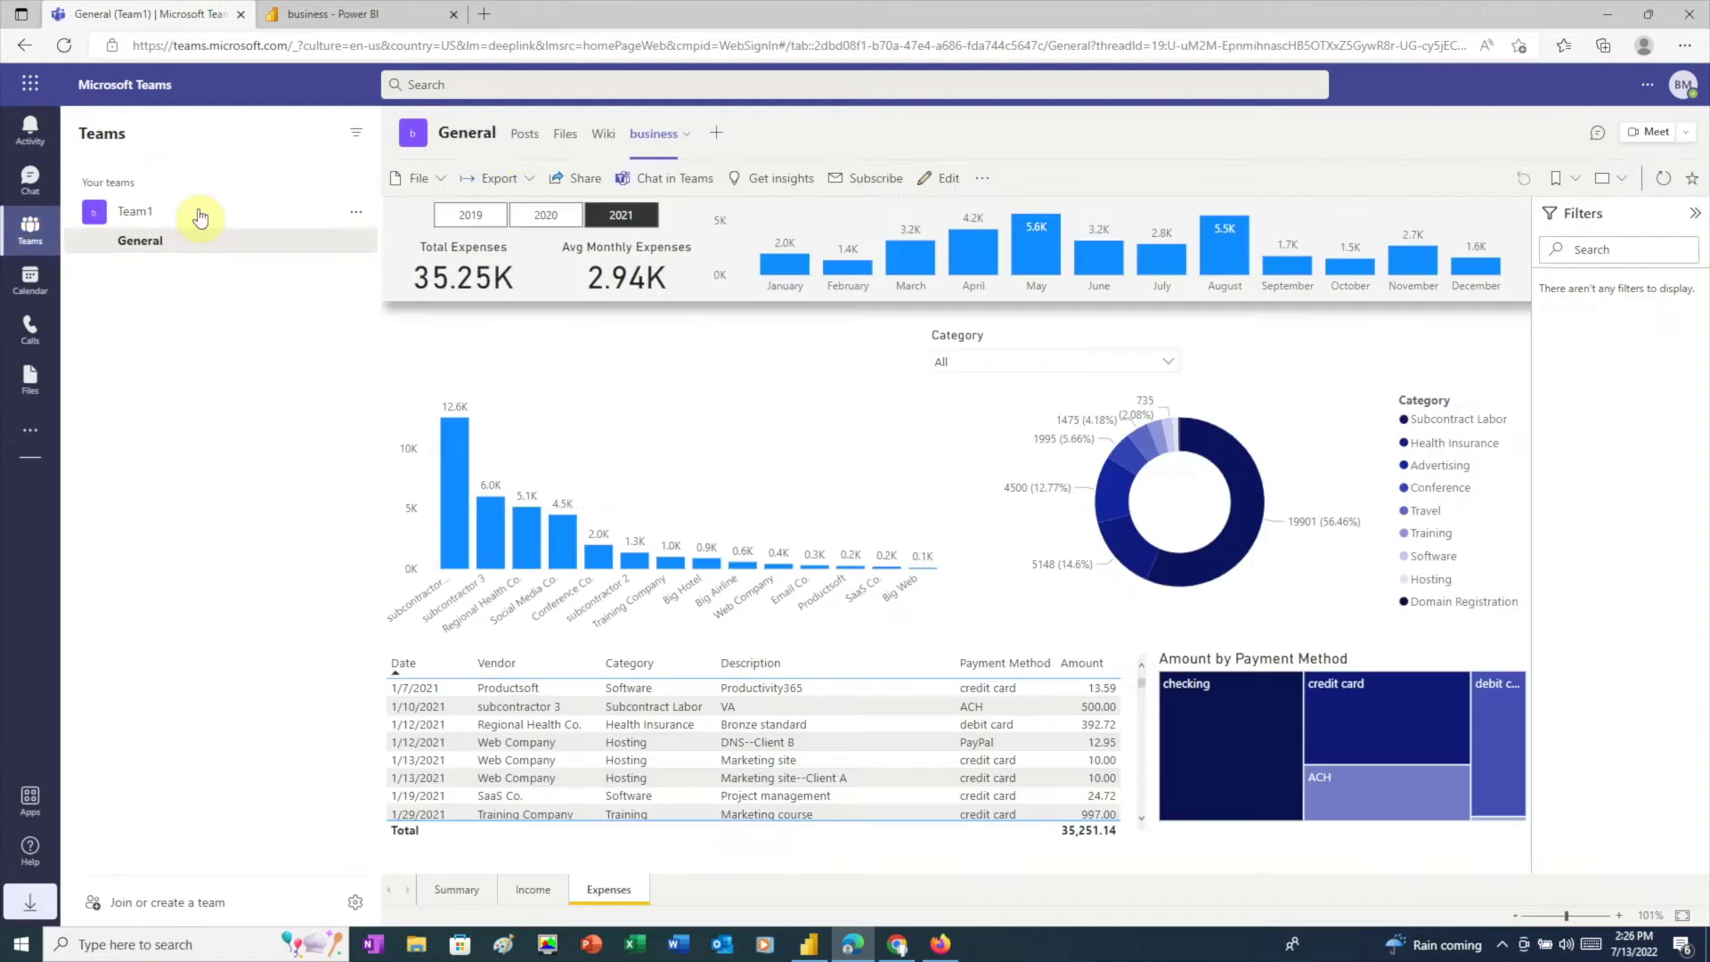
left_click(715, 142)
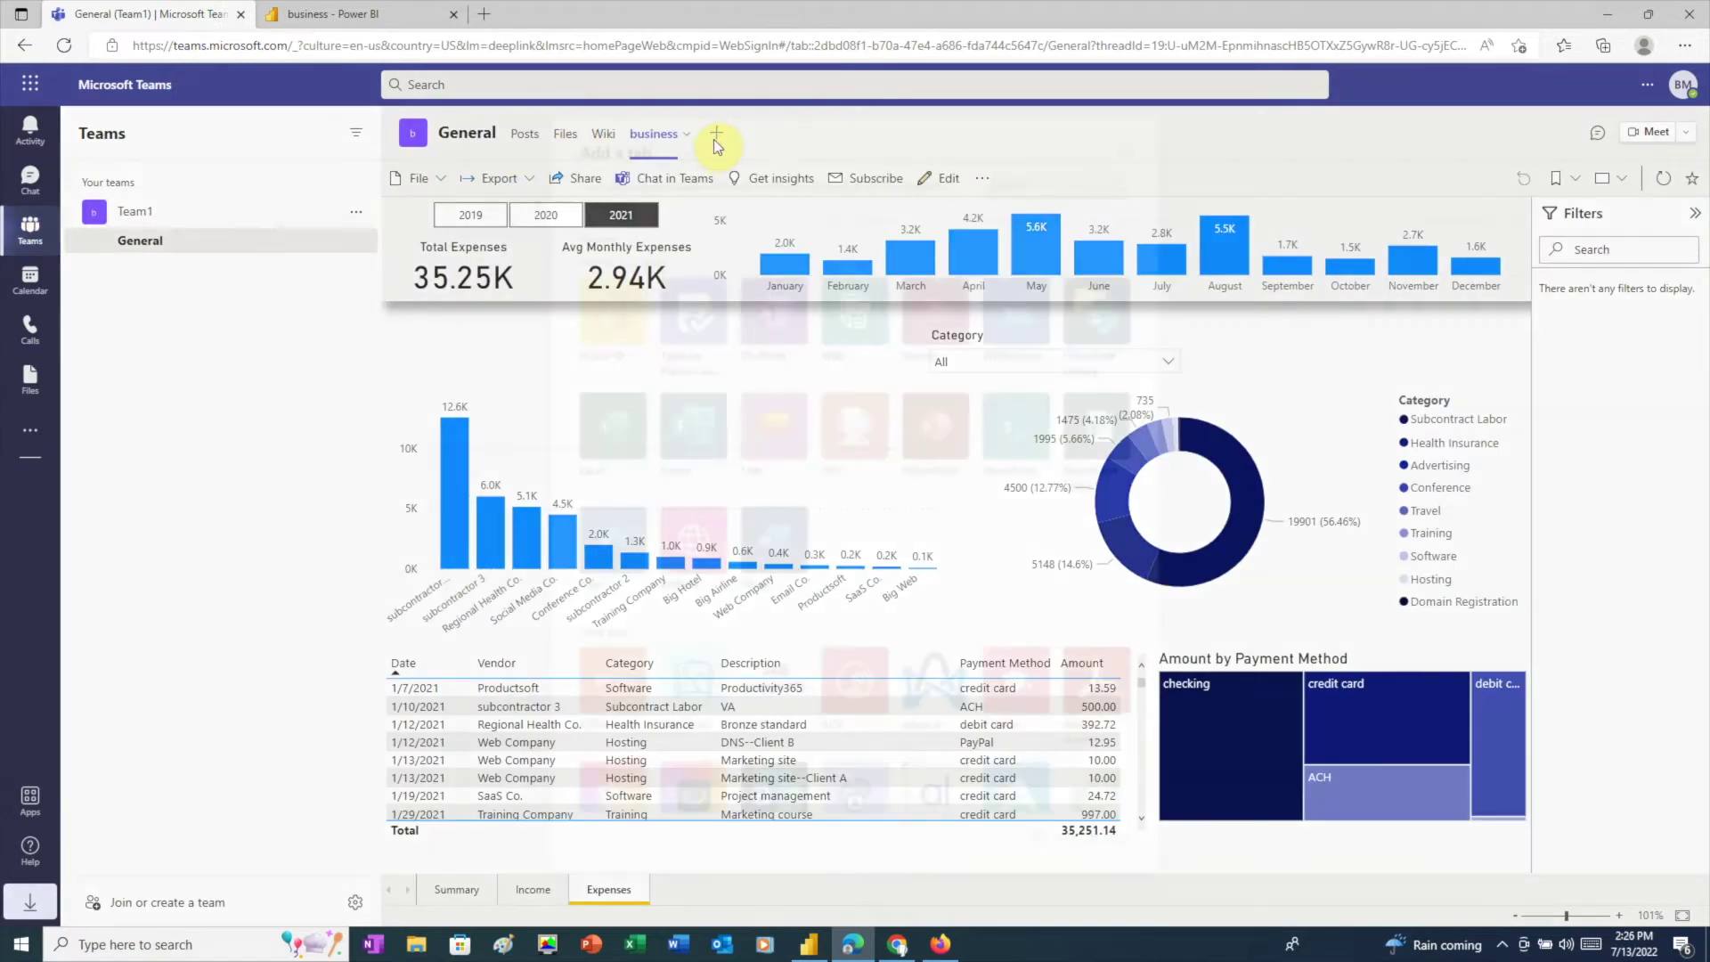
left_click(687, 553)
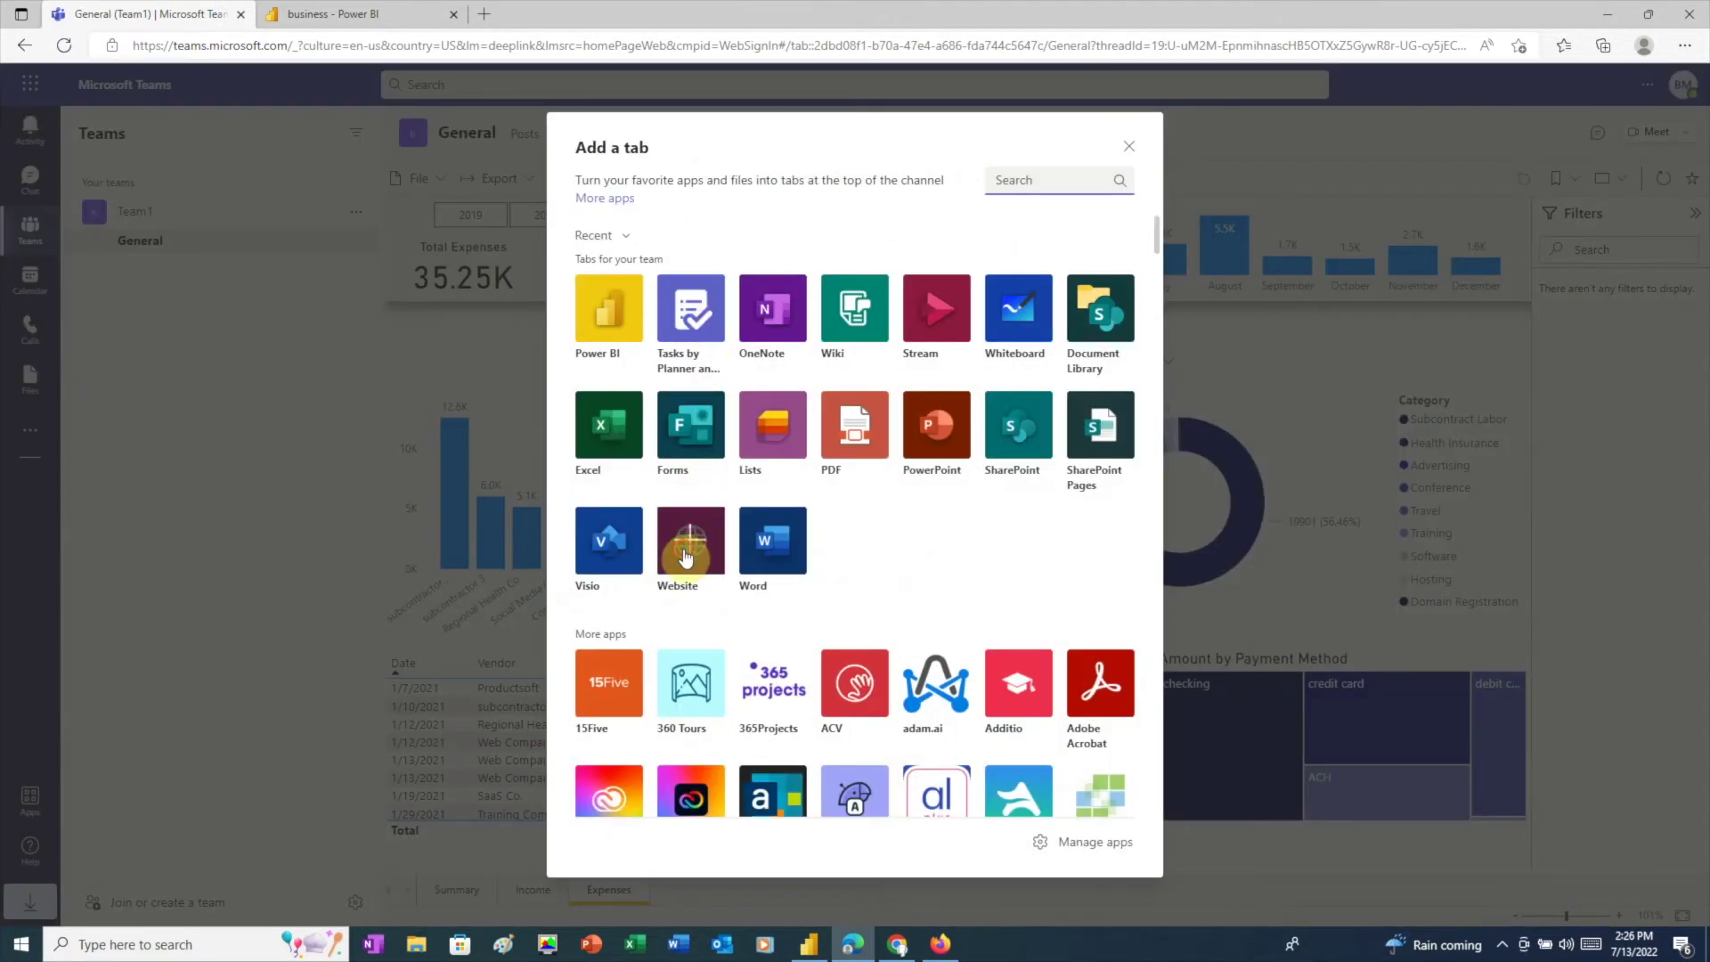
type("business (website")
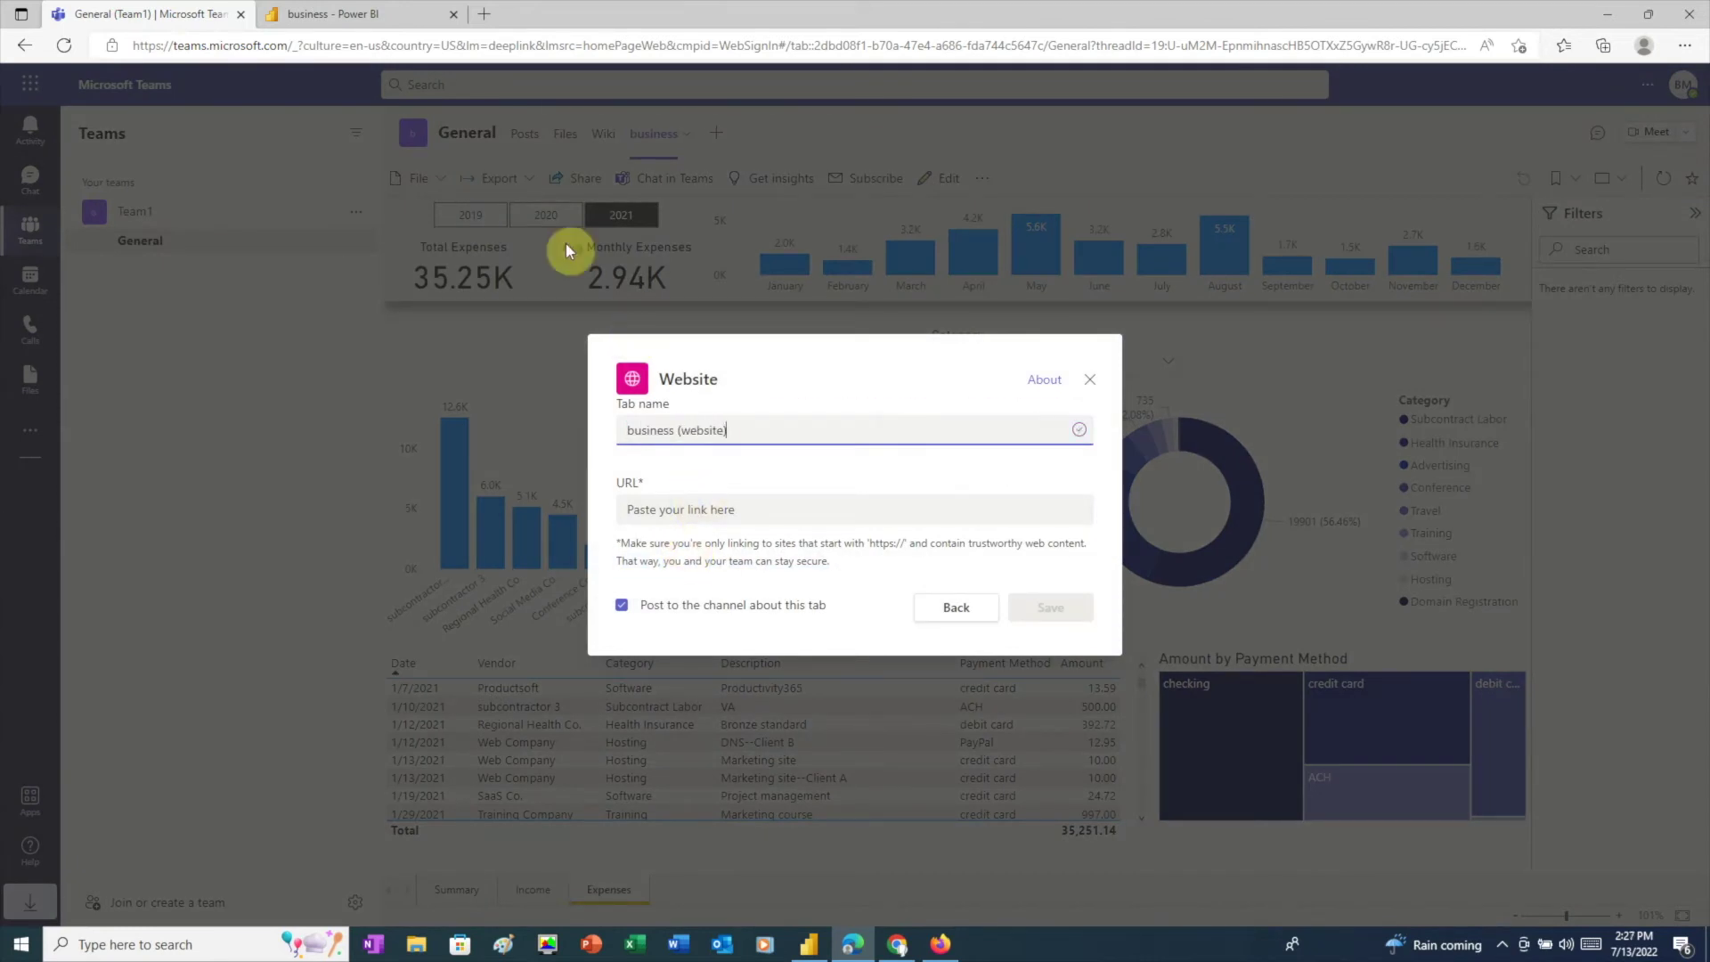
Step: Decline the Pro upgrade on Share, then choose File > Embed report > Publish to web (public)
left_click(345, 10)
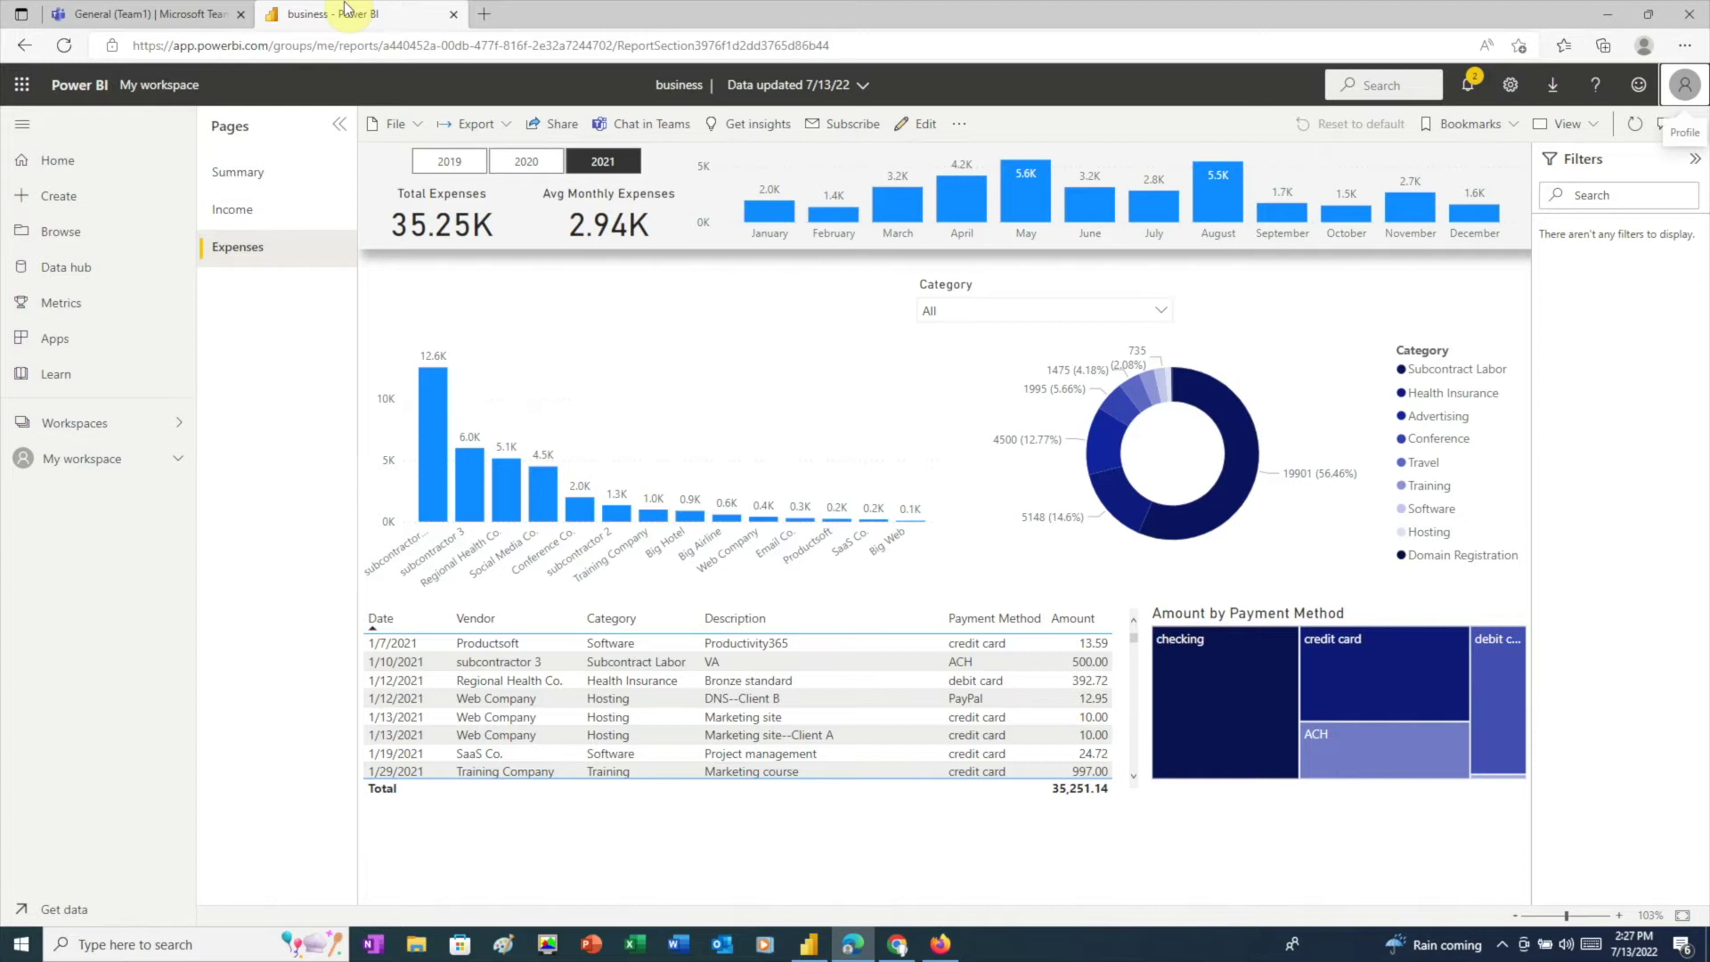
left_click(559, 126)
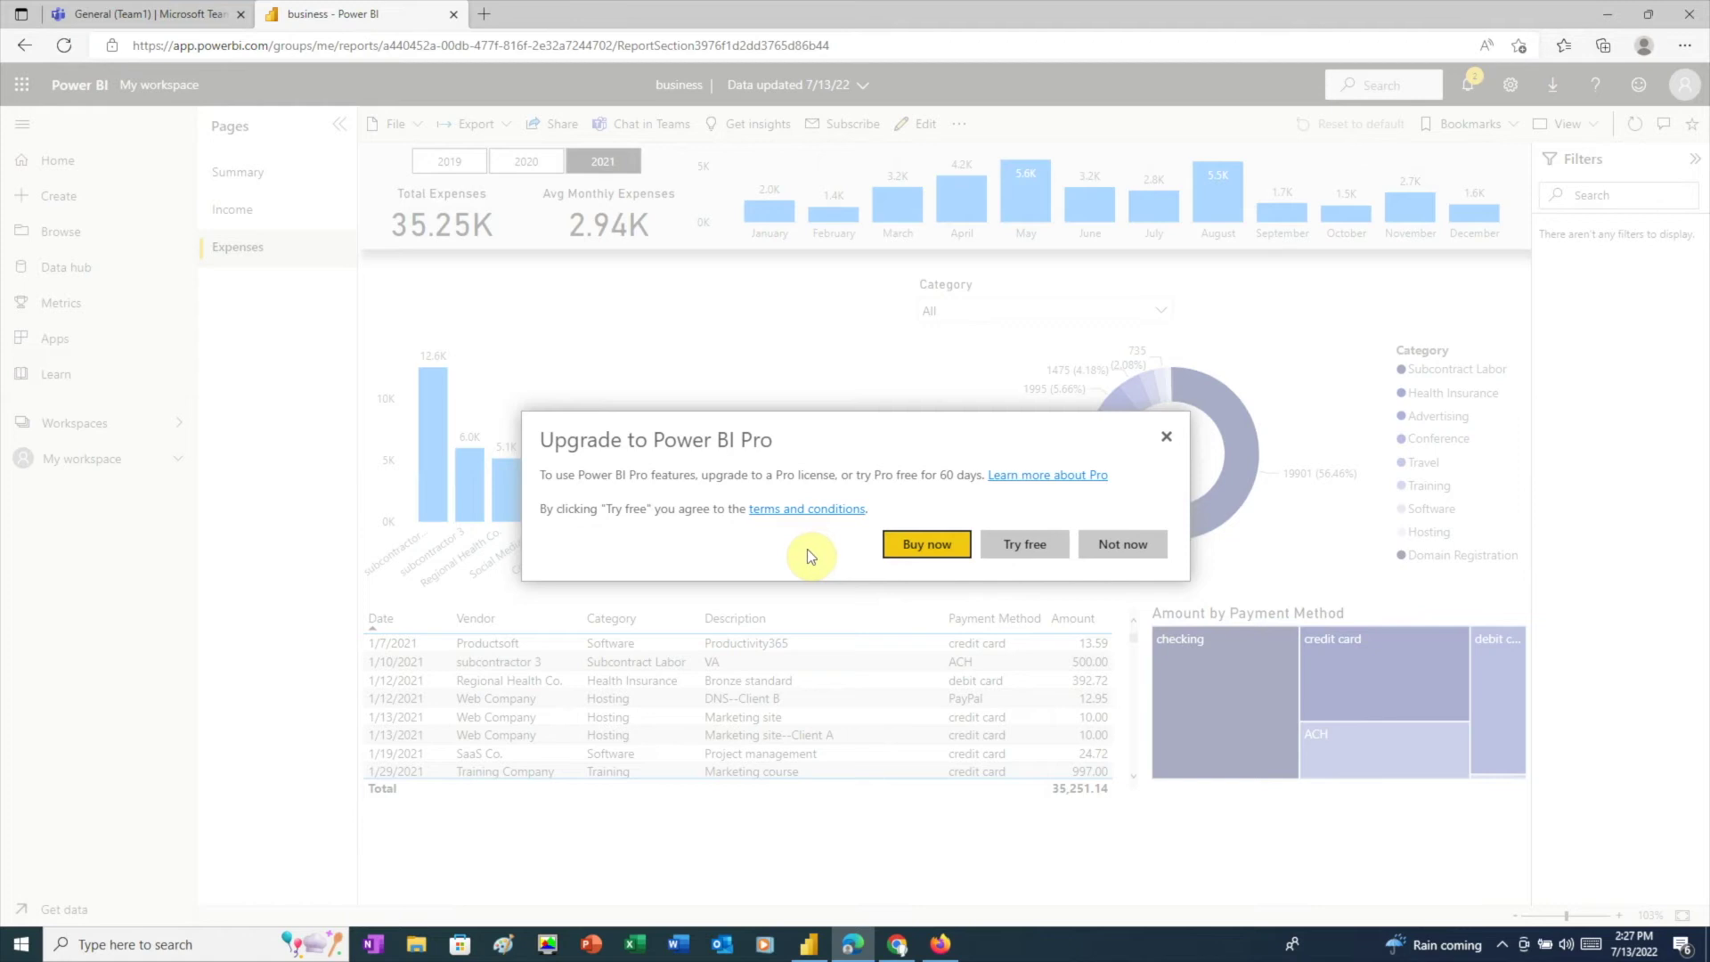
left_click(1129, 545)
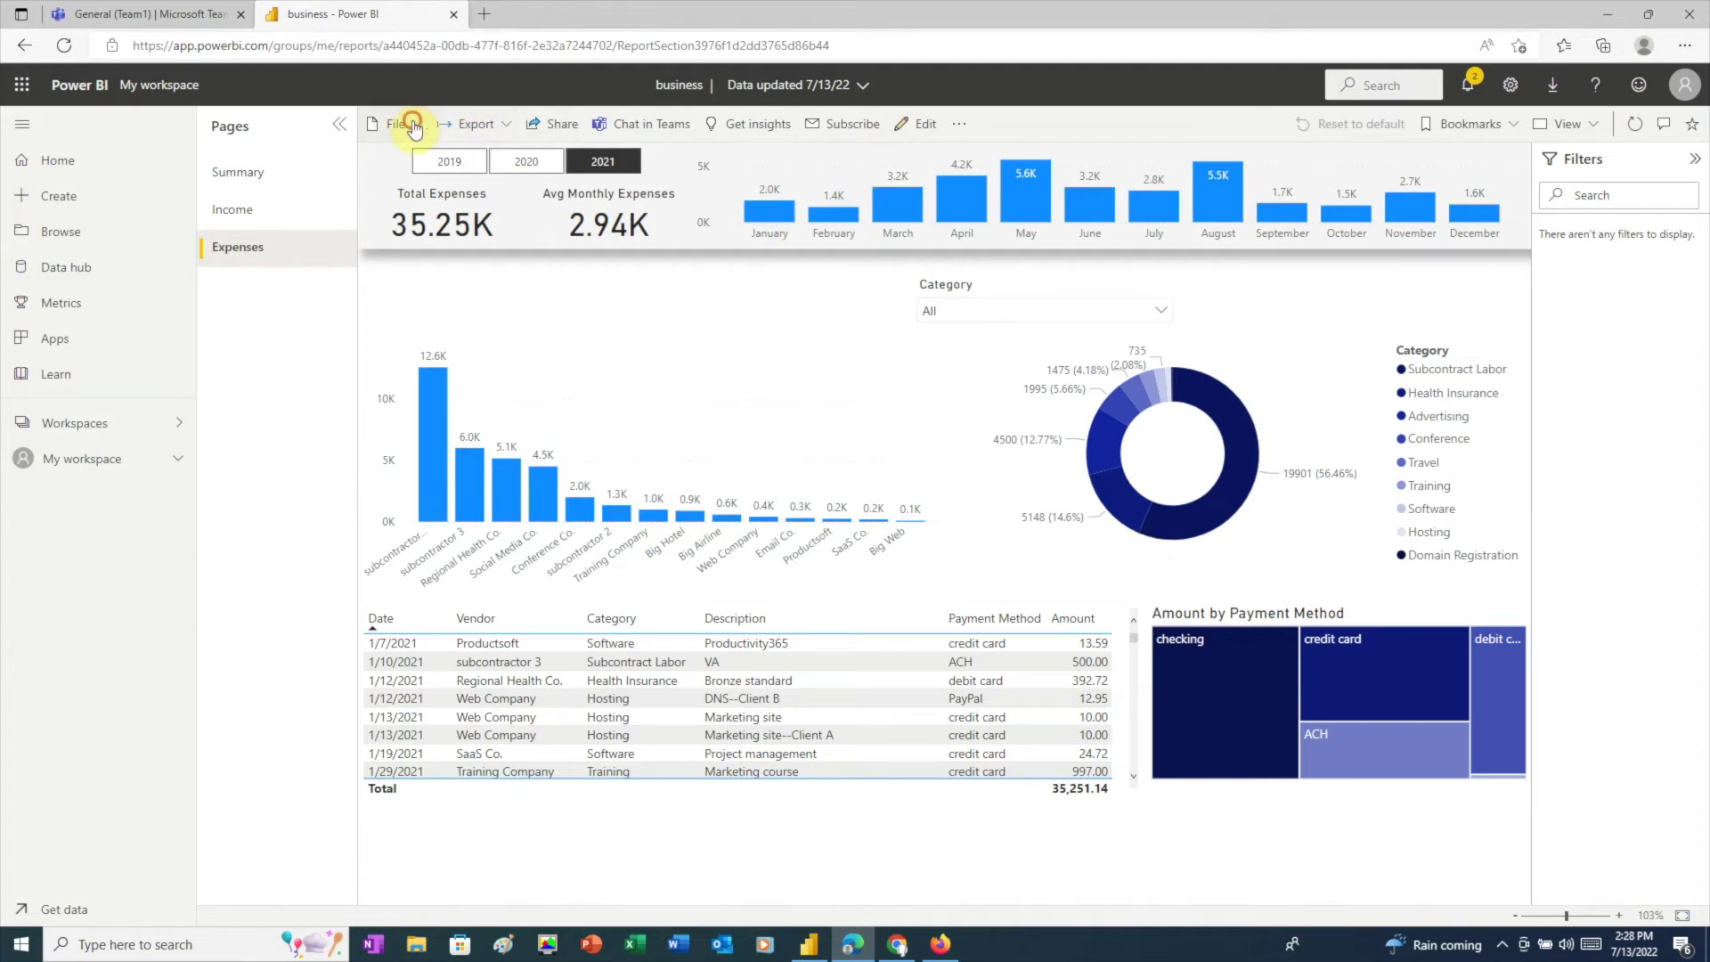
left_click(412, 127)
mouse_move(439, 289)
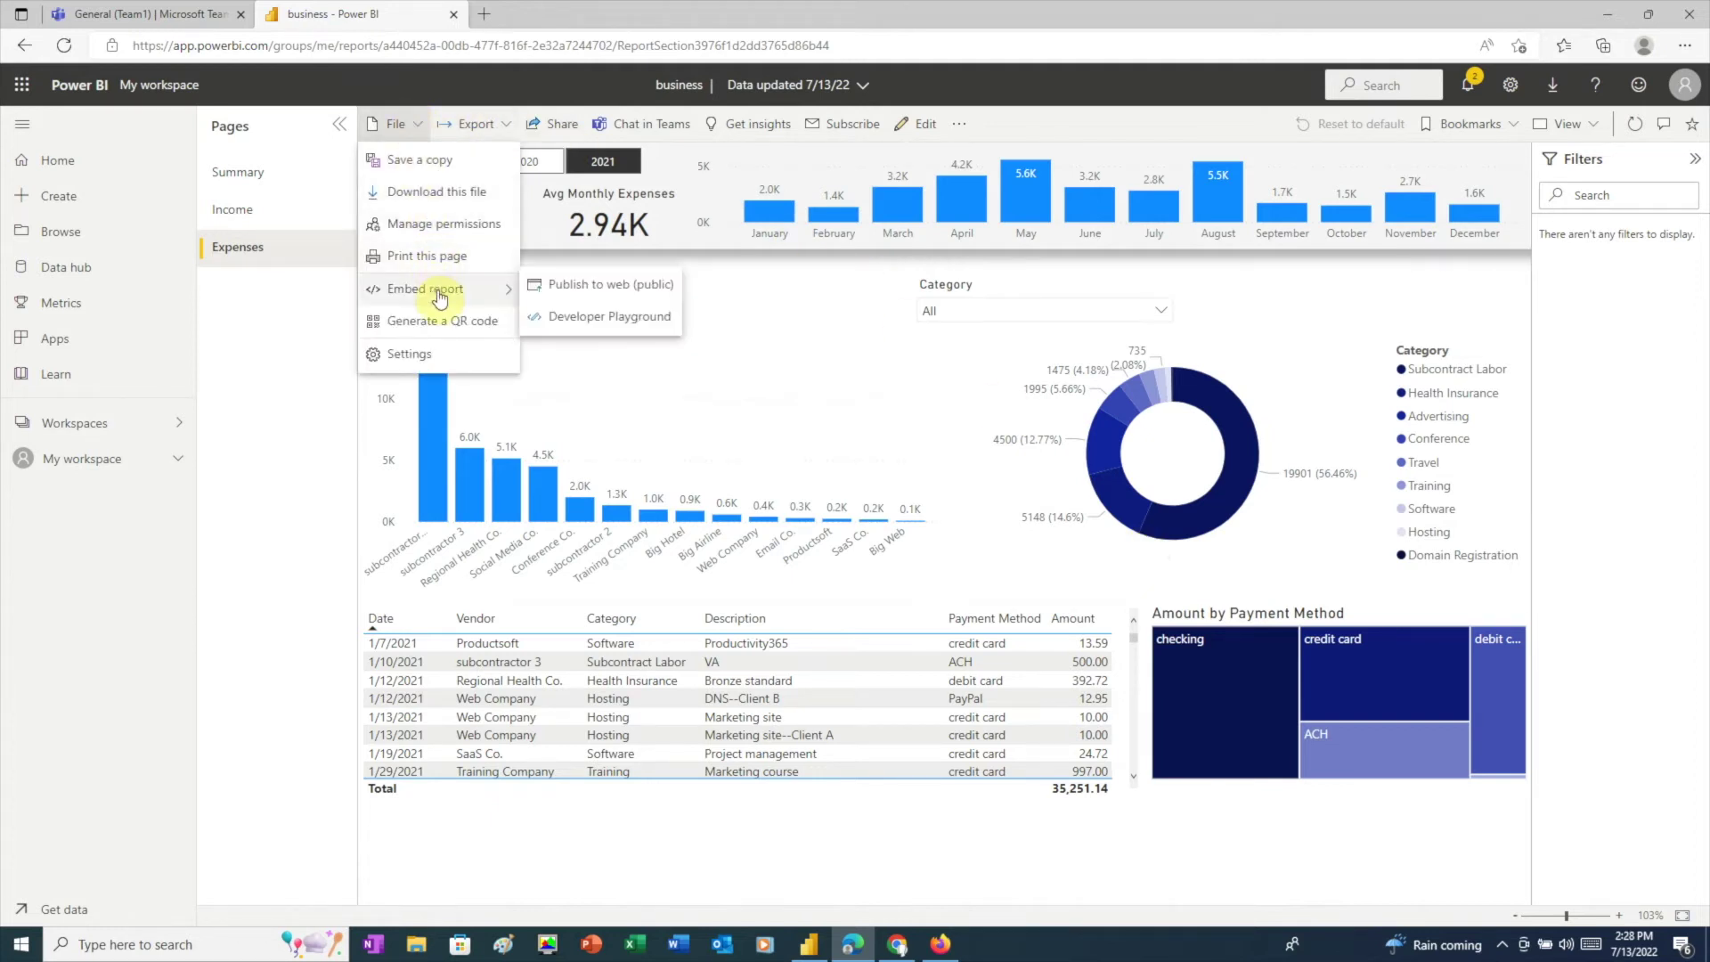
left_click(621, 294)
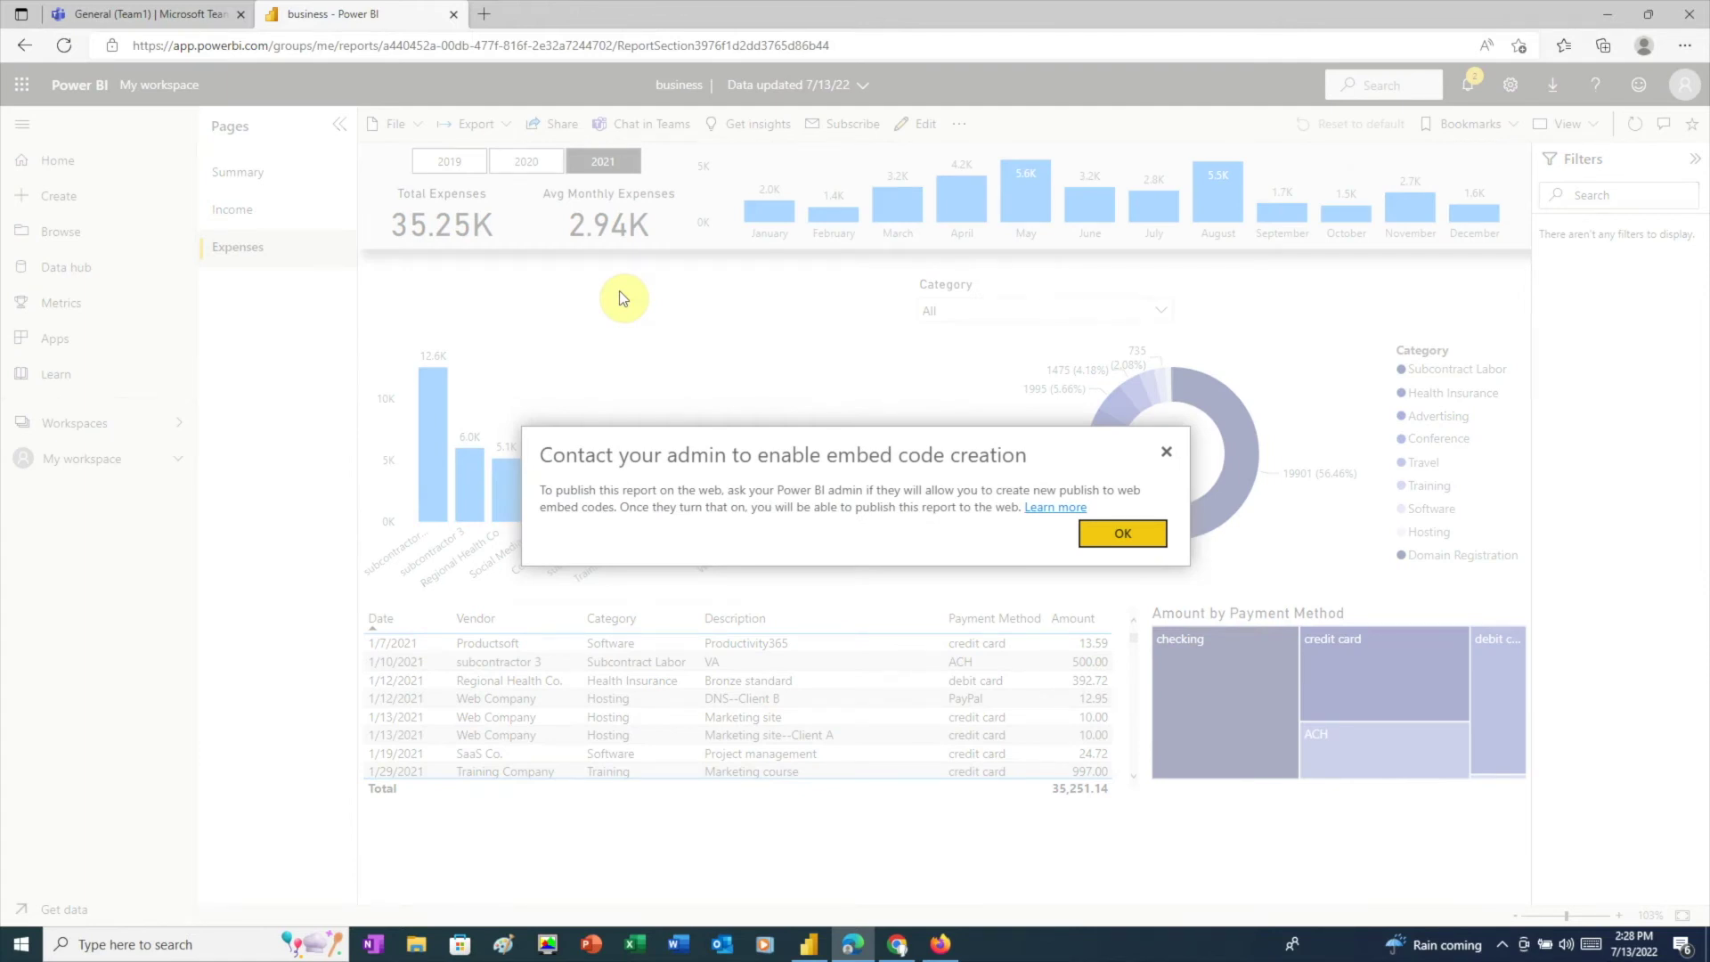
Step: In Settings > Admin portal, set Publish to web to 'Allow existing and new codes' and apply
left_click(1118, 533)
left_click(1514, 86)
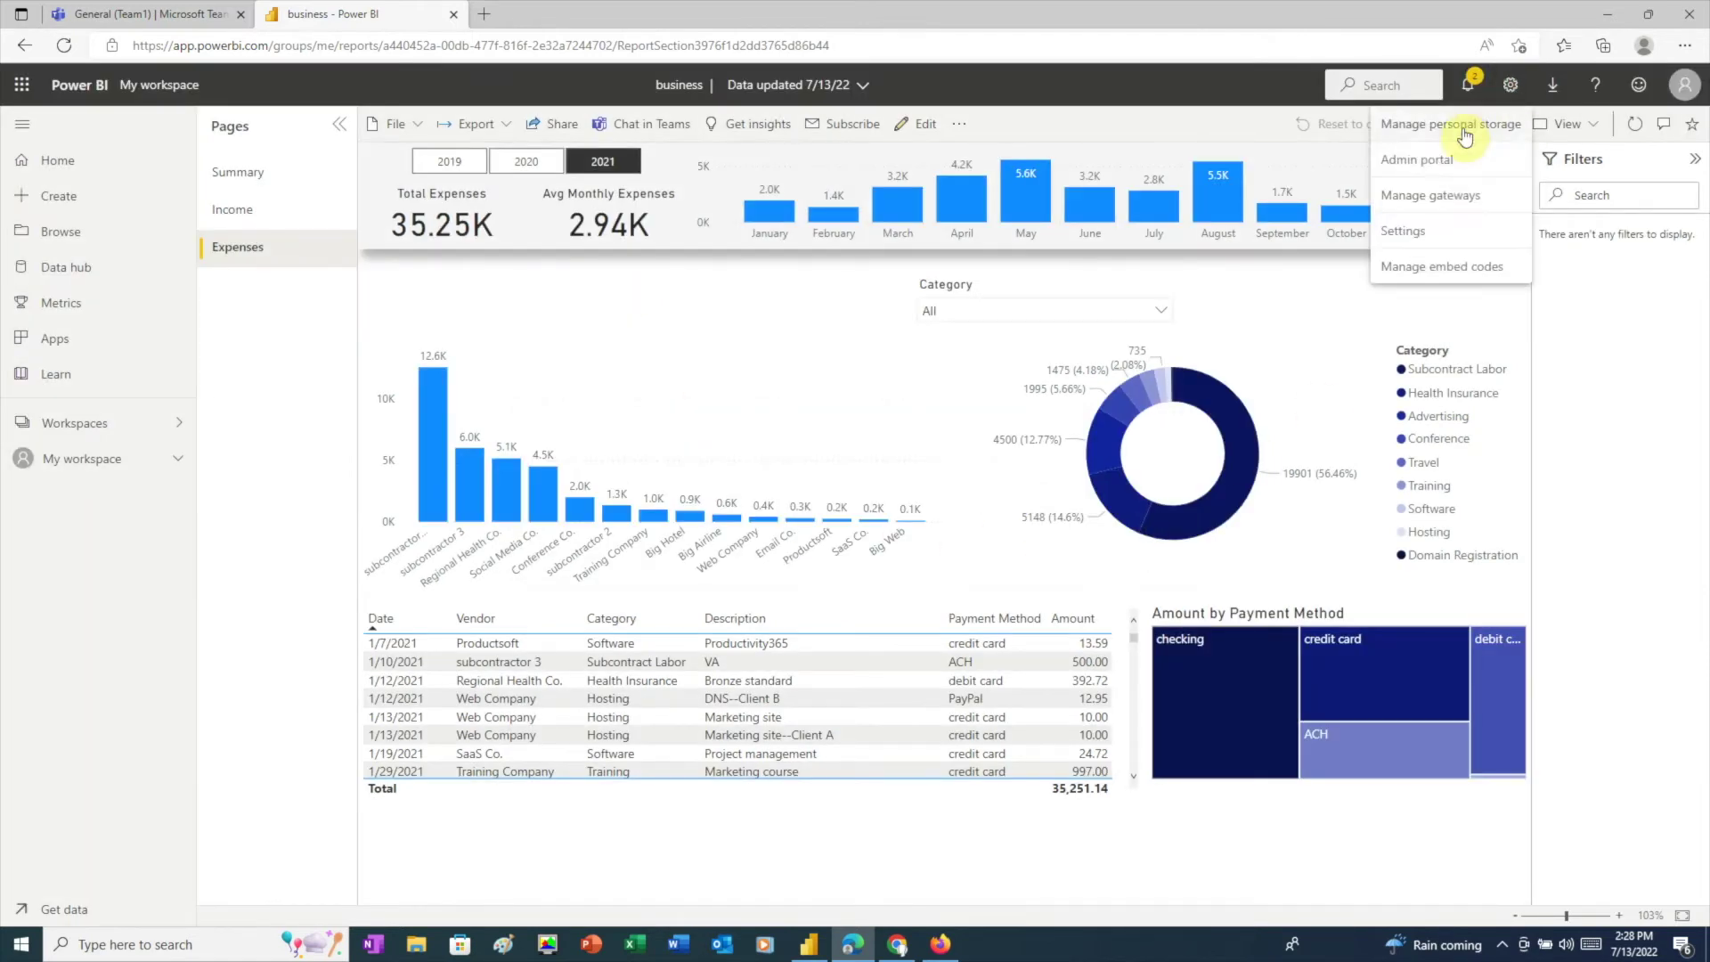
left_click(1439, 162)
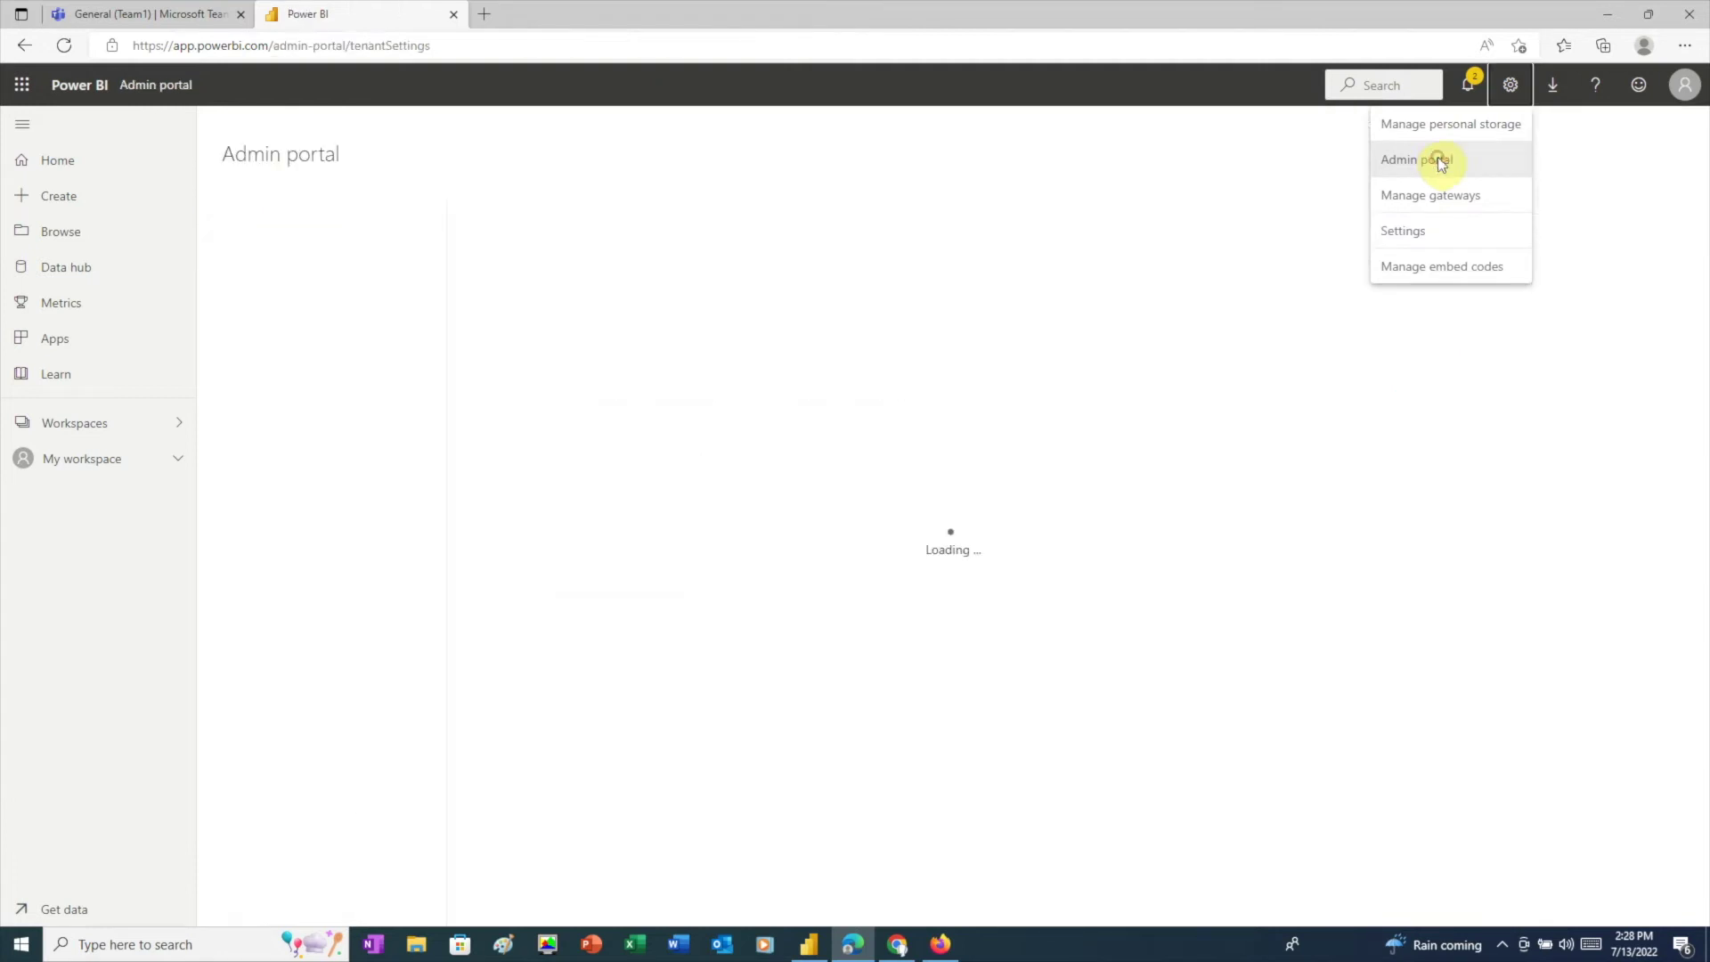
scroll(854, 529, "down", 15)
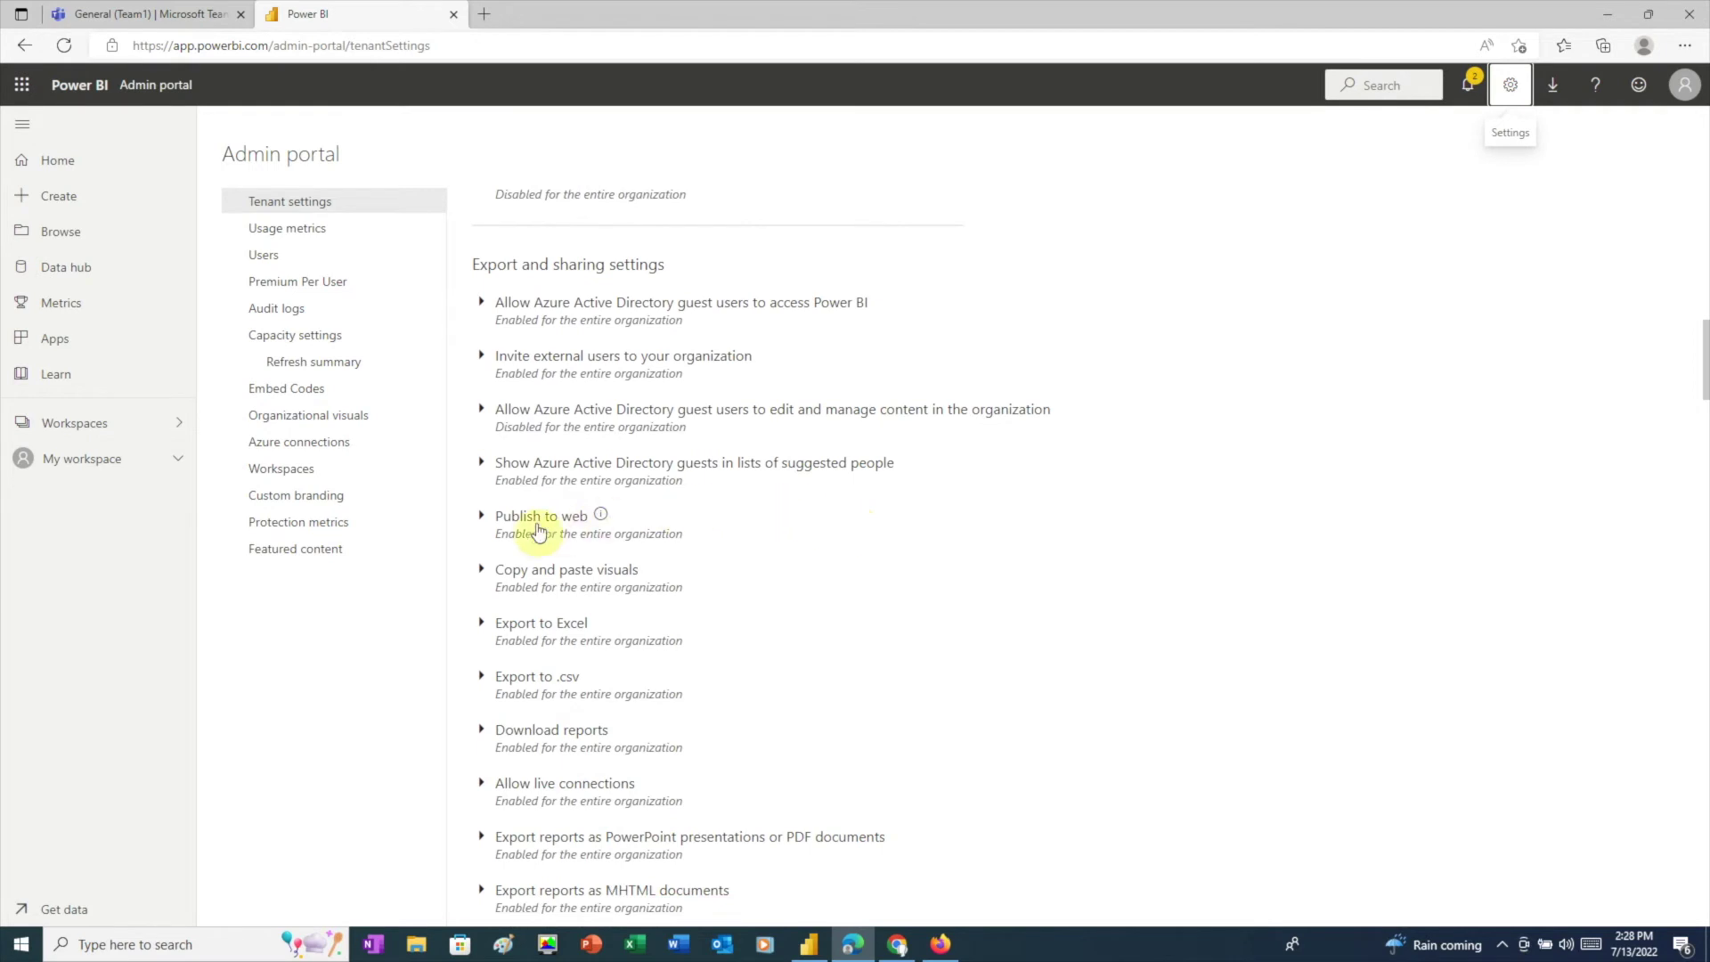
left_click(486, 521)
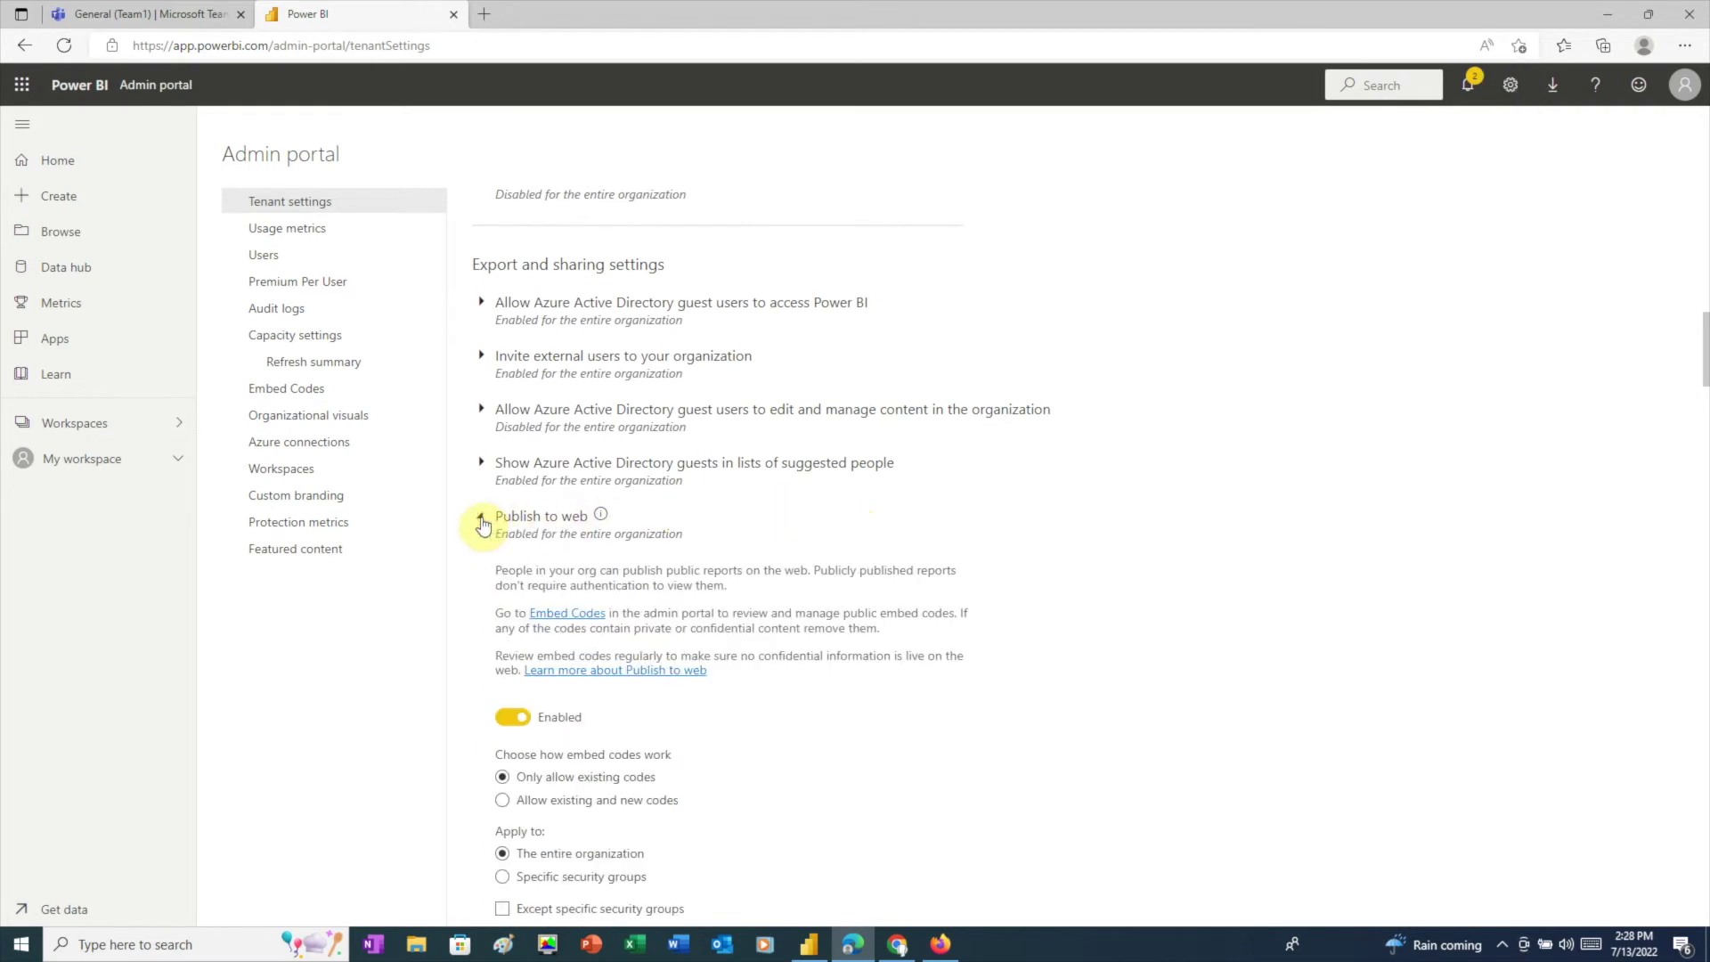
left_click(502, 800)
scroll(802, 798, "down", 3)
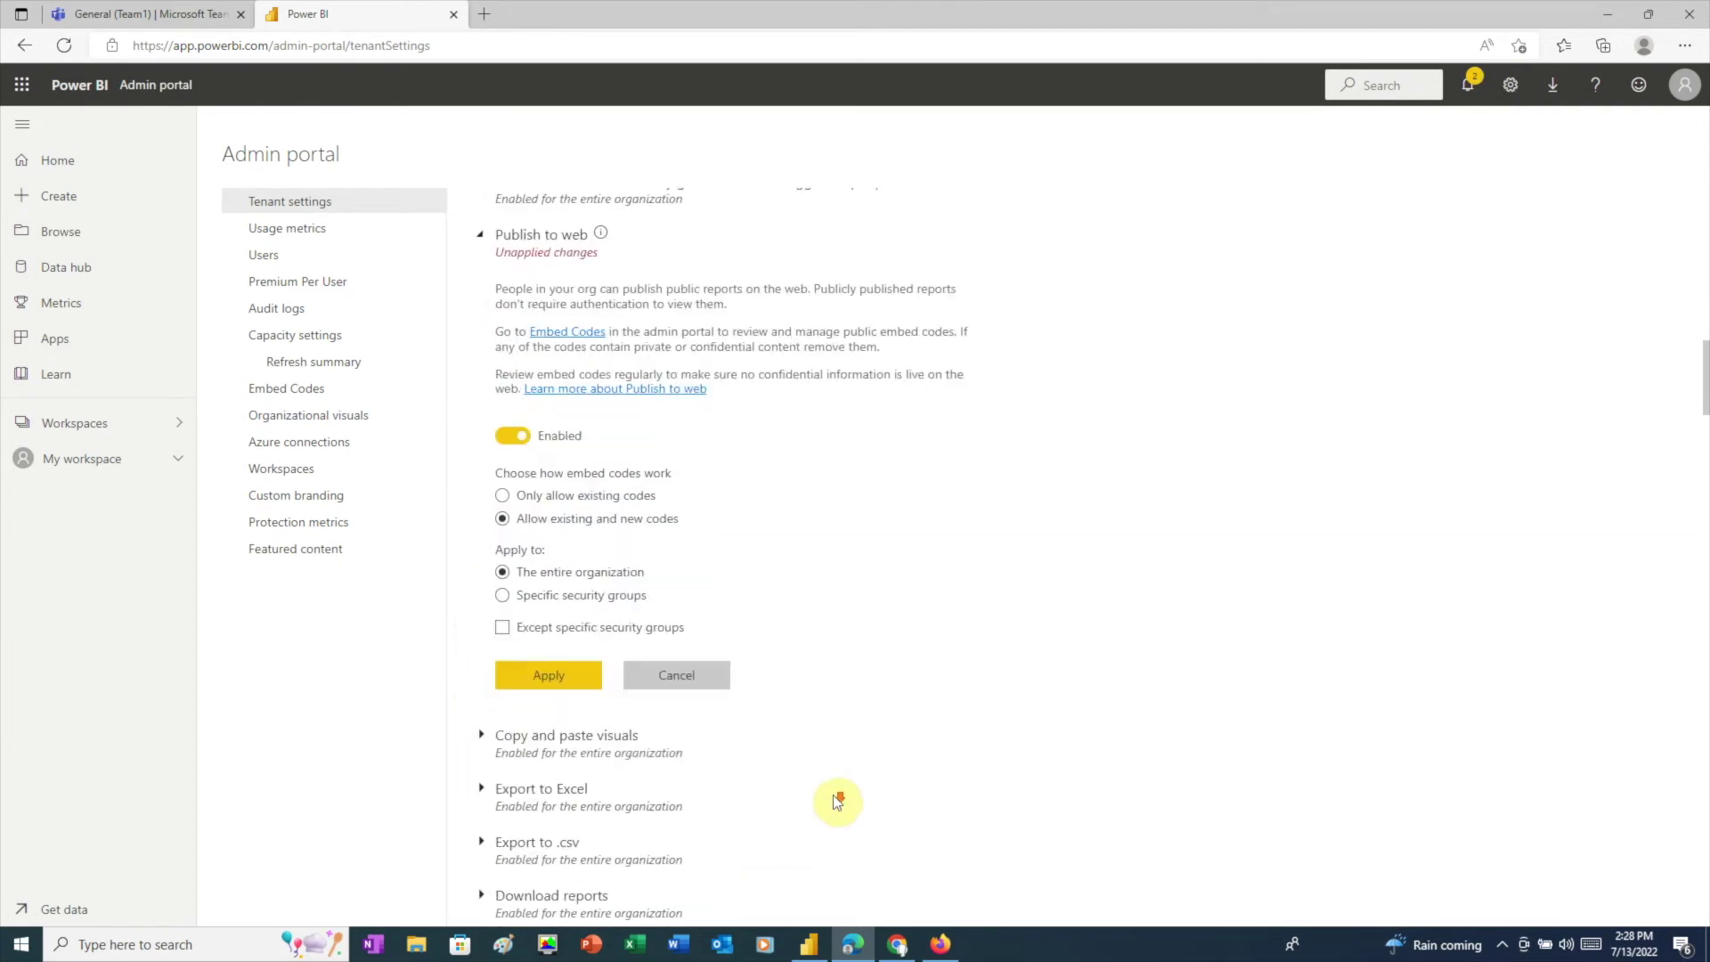
left_click(543, 625)
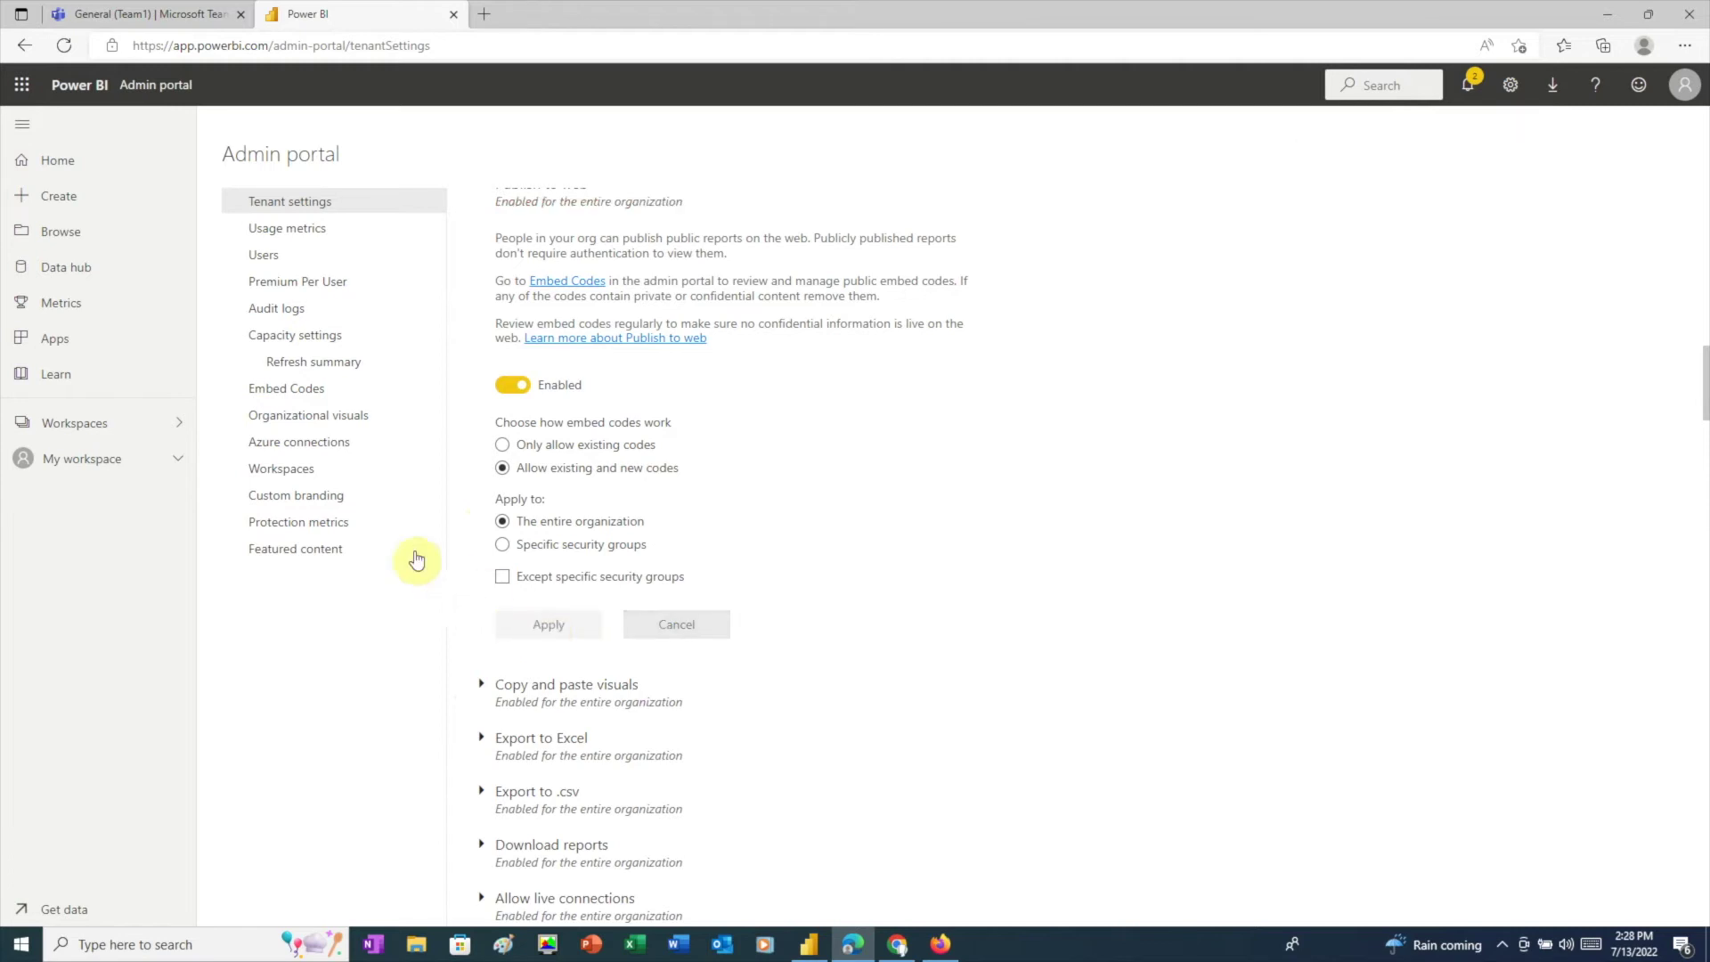
Step: Open the business report from My workspace and publish it to the web with an embed code
left_click(177, 459)
left_click(71, 601)
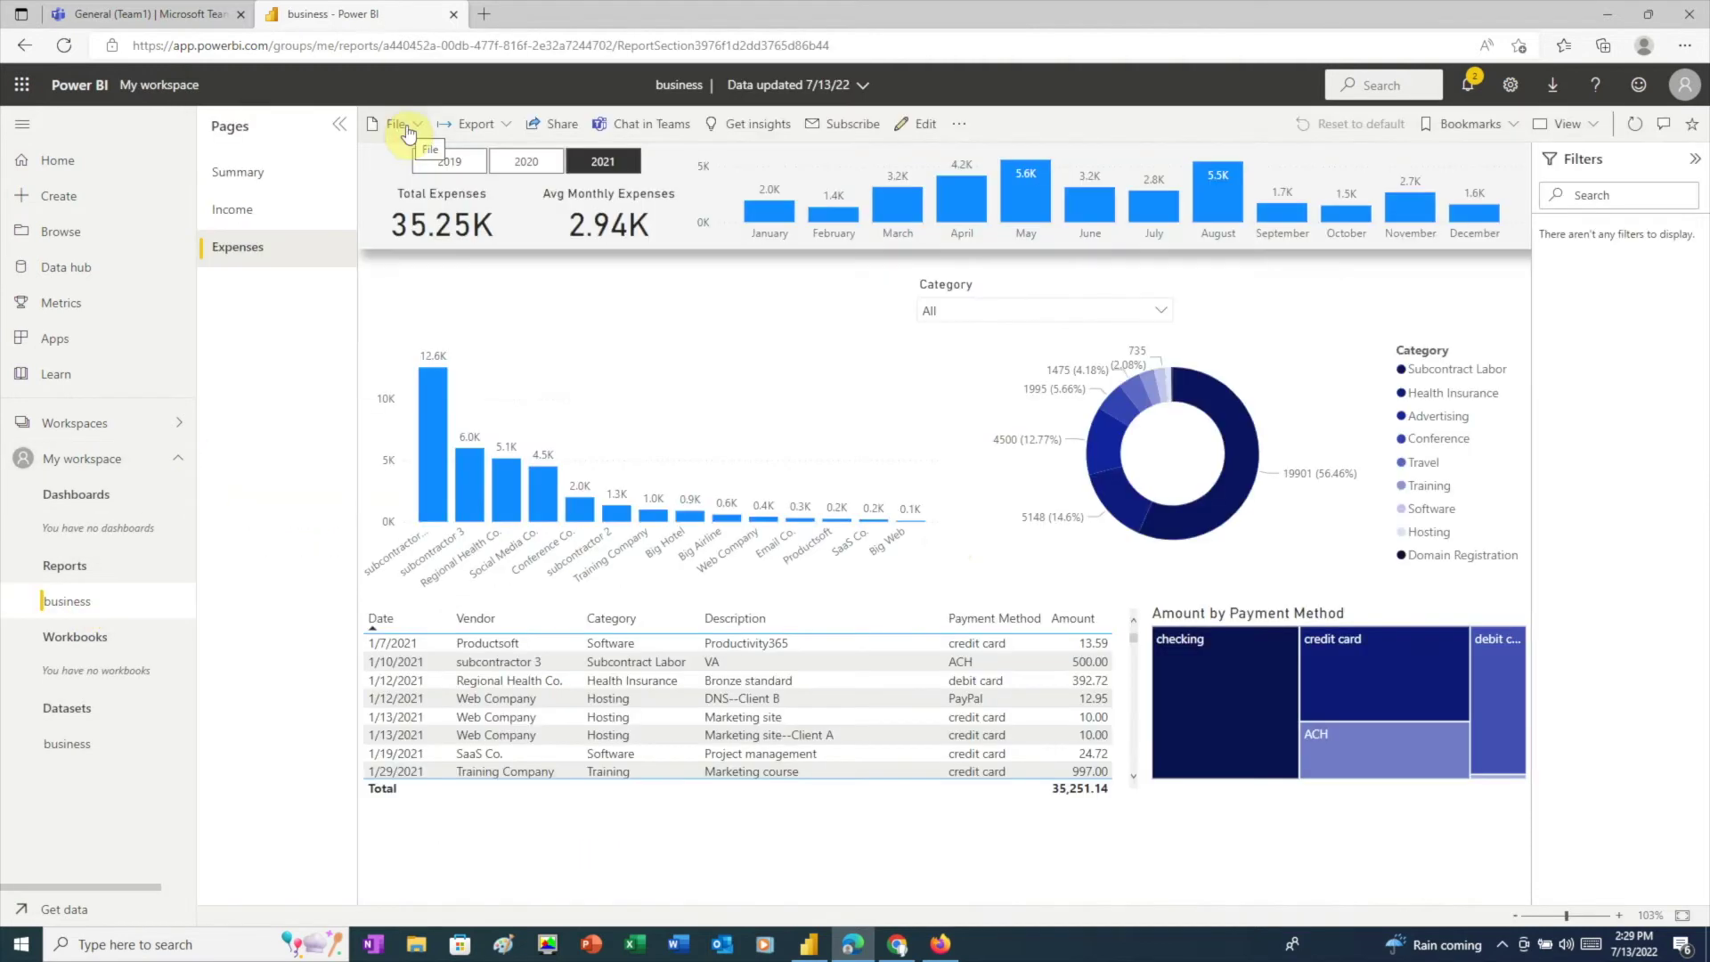
left_click(399, 125)
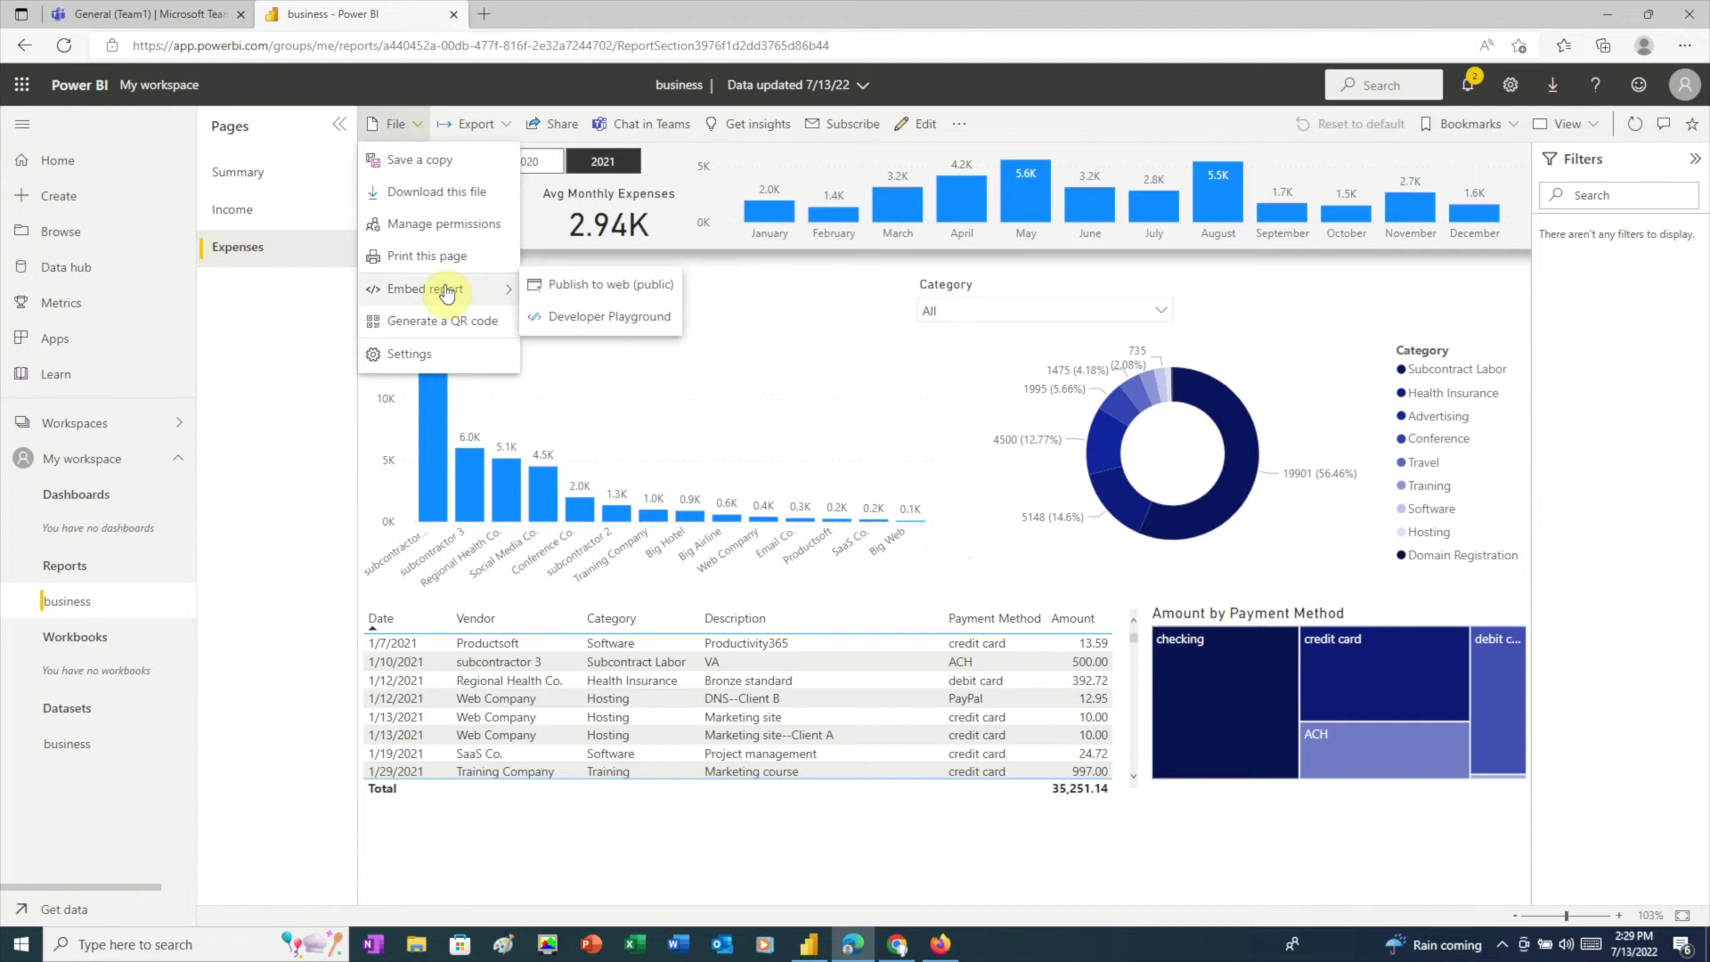
left_click(595, 293)
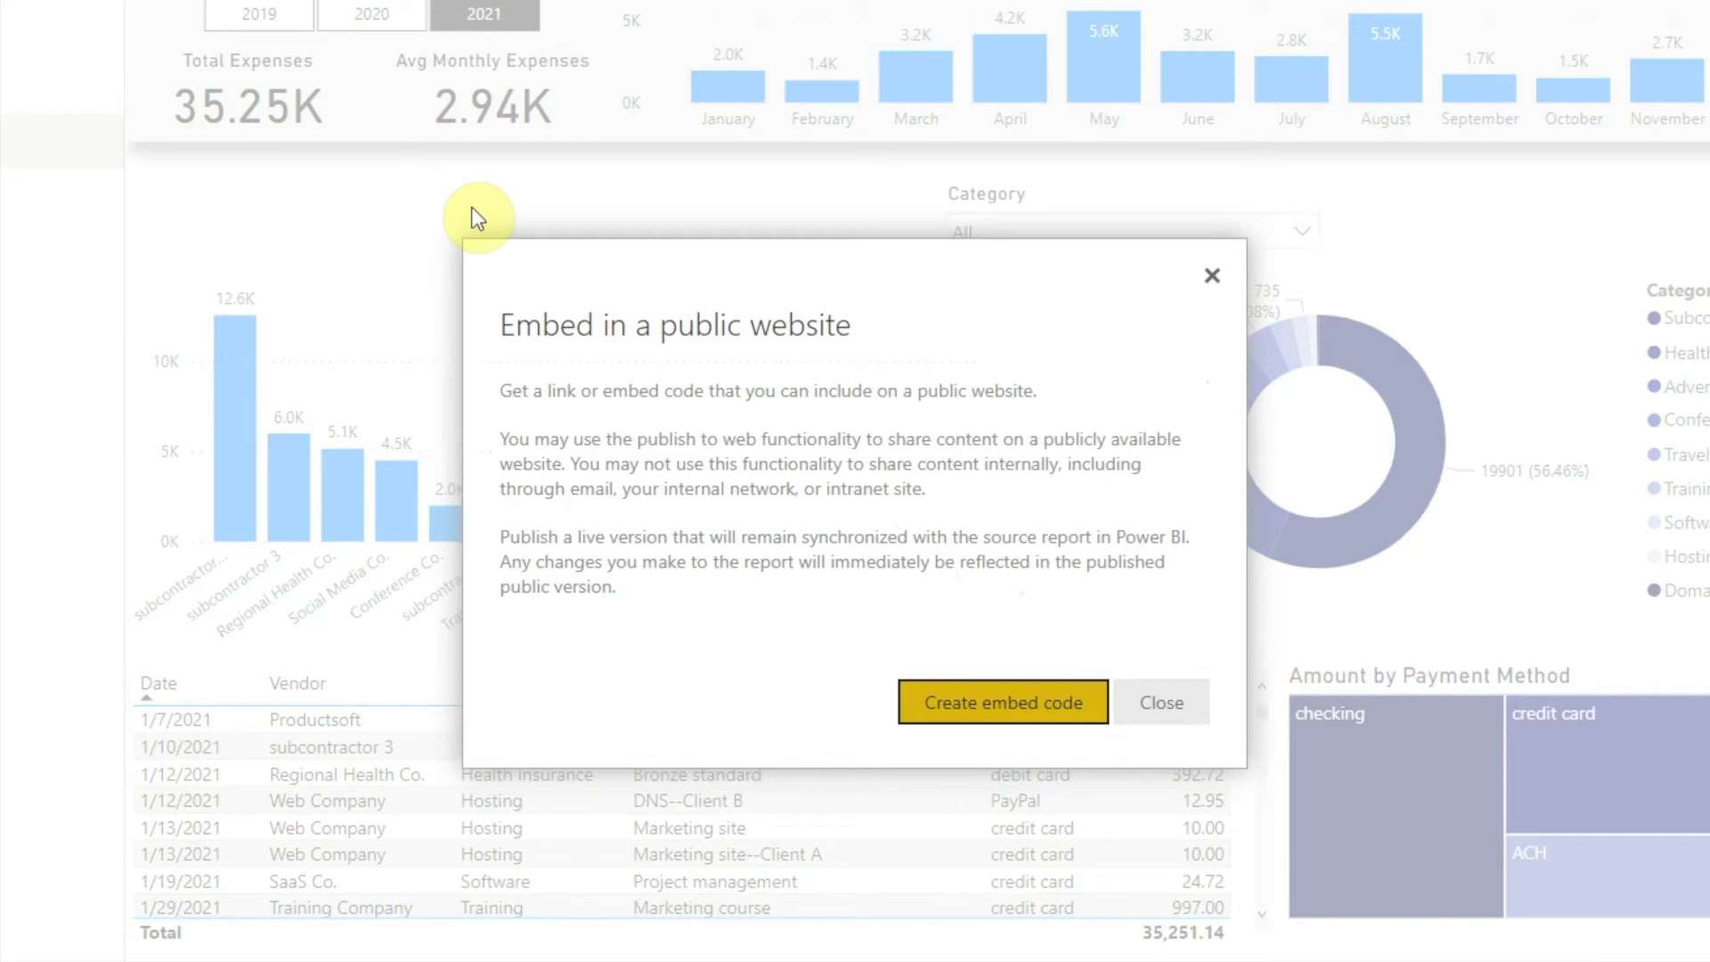
left_click(989, 712)
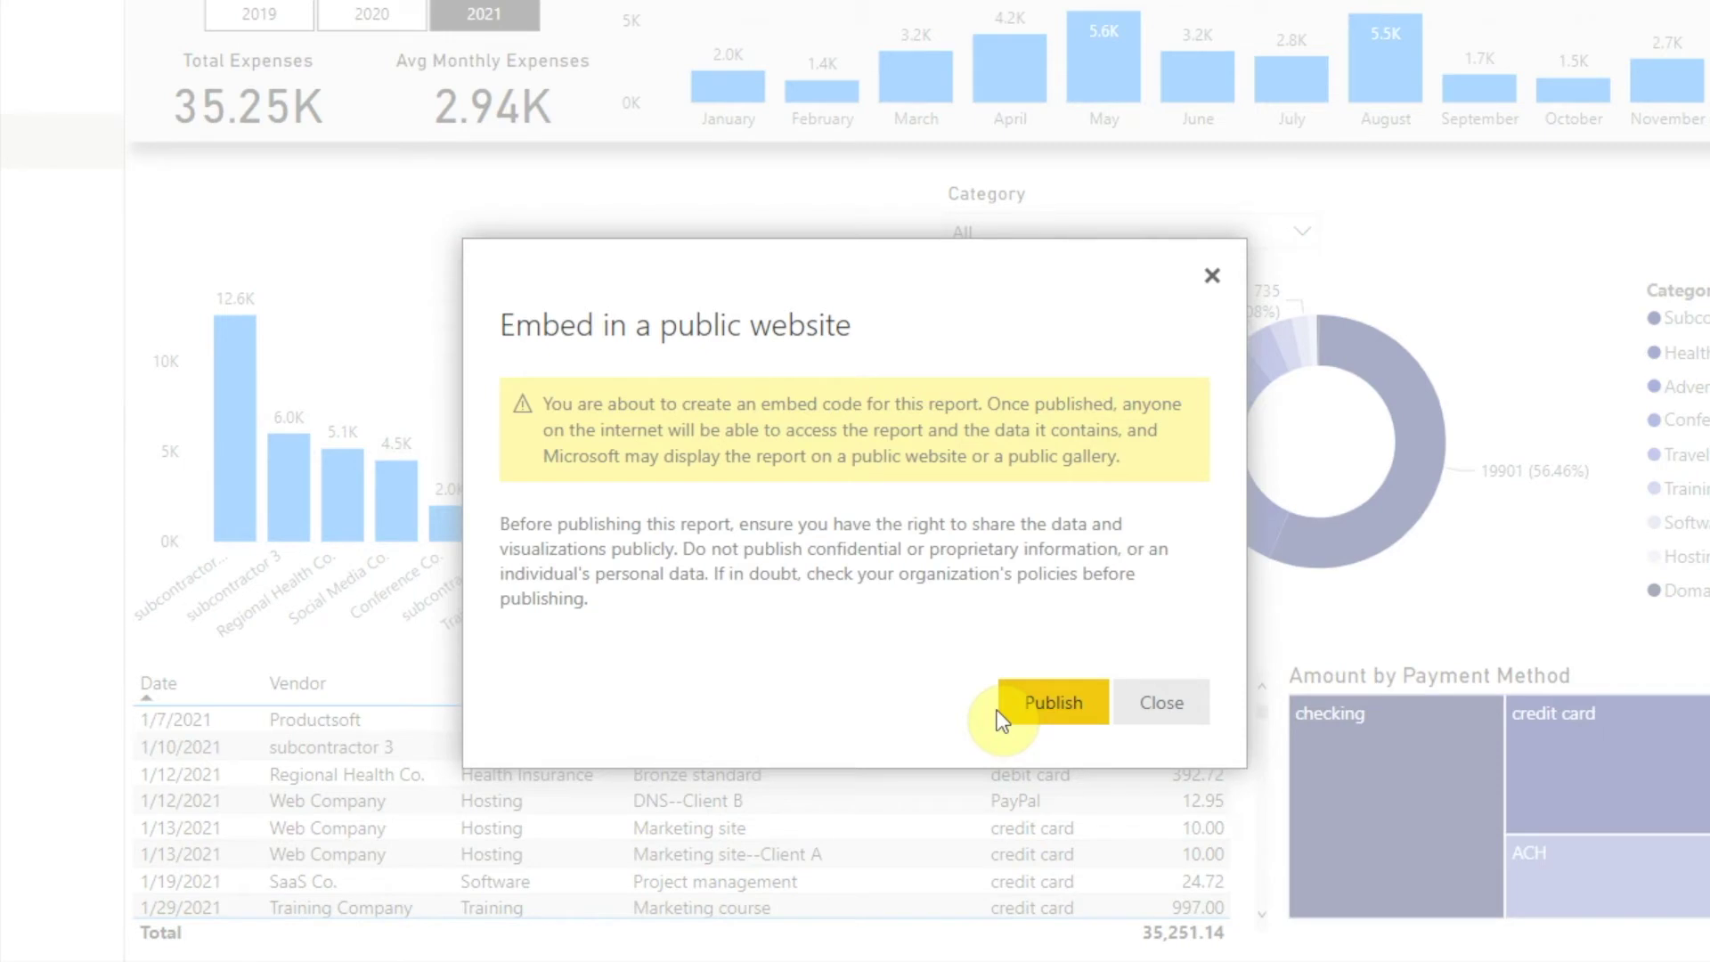
left_click(1033, 712)
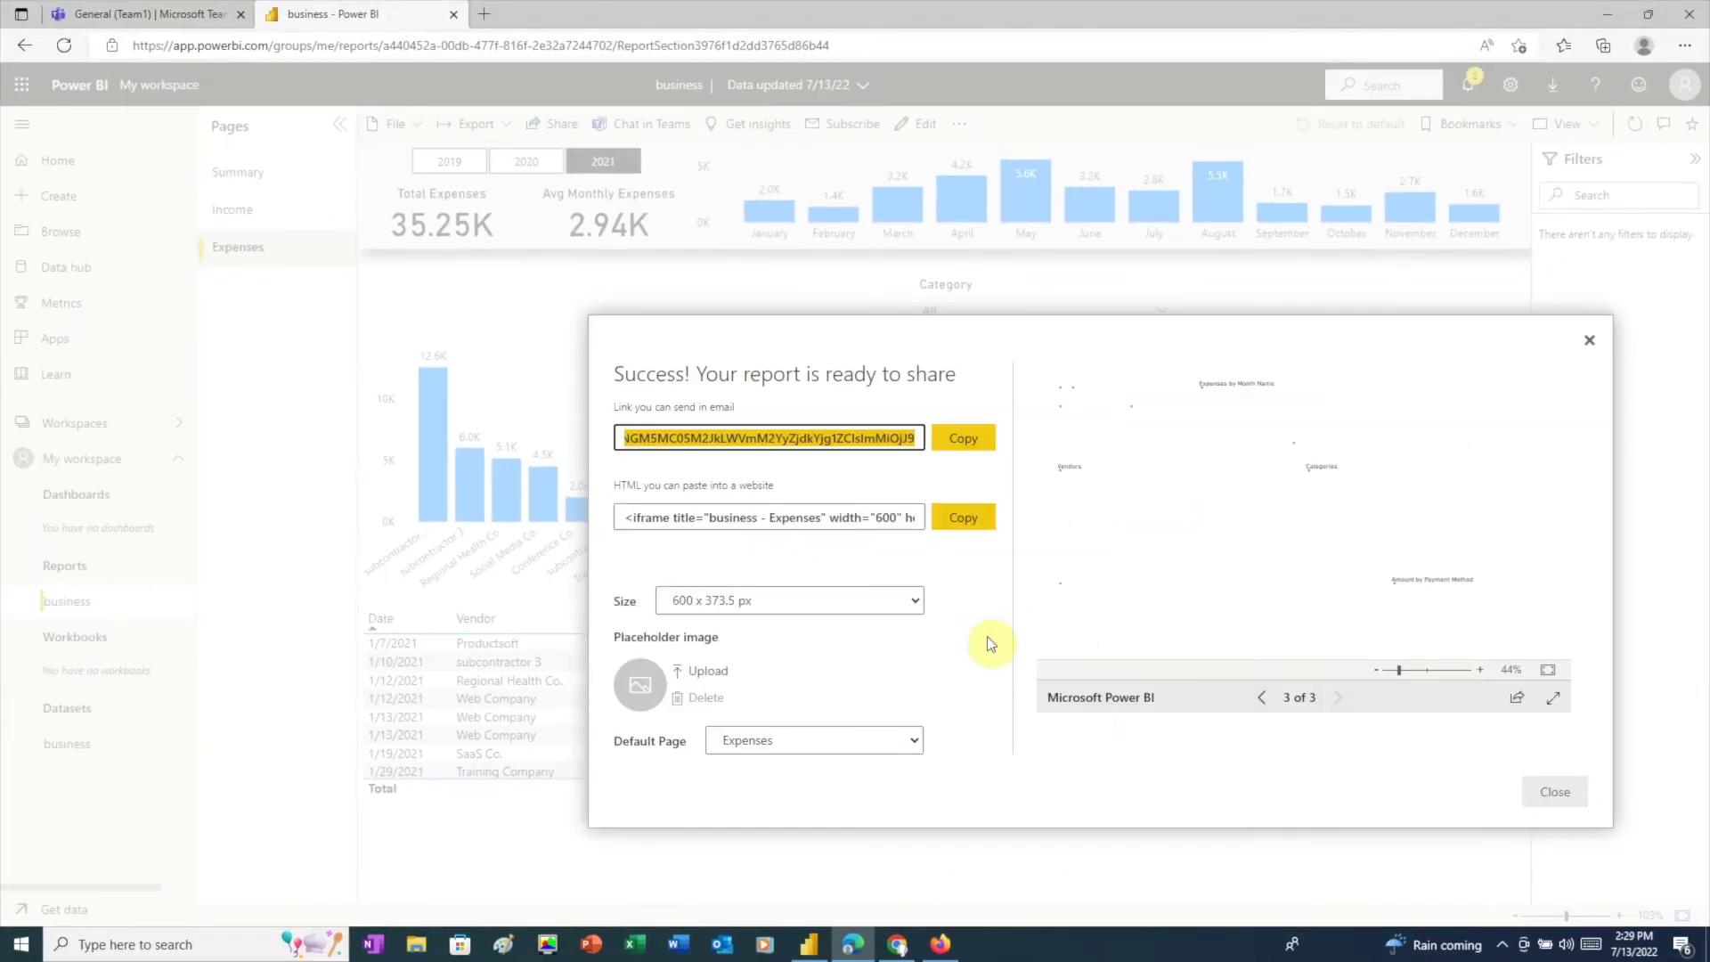
Step: Copy the report's shareable link, paste it as the Website tab URL, and save the tab
left_click(964, 448)
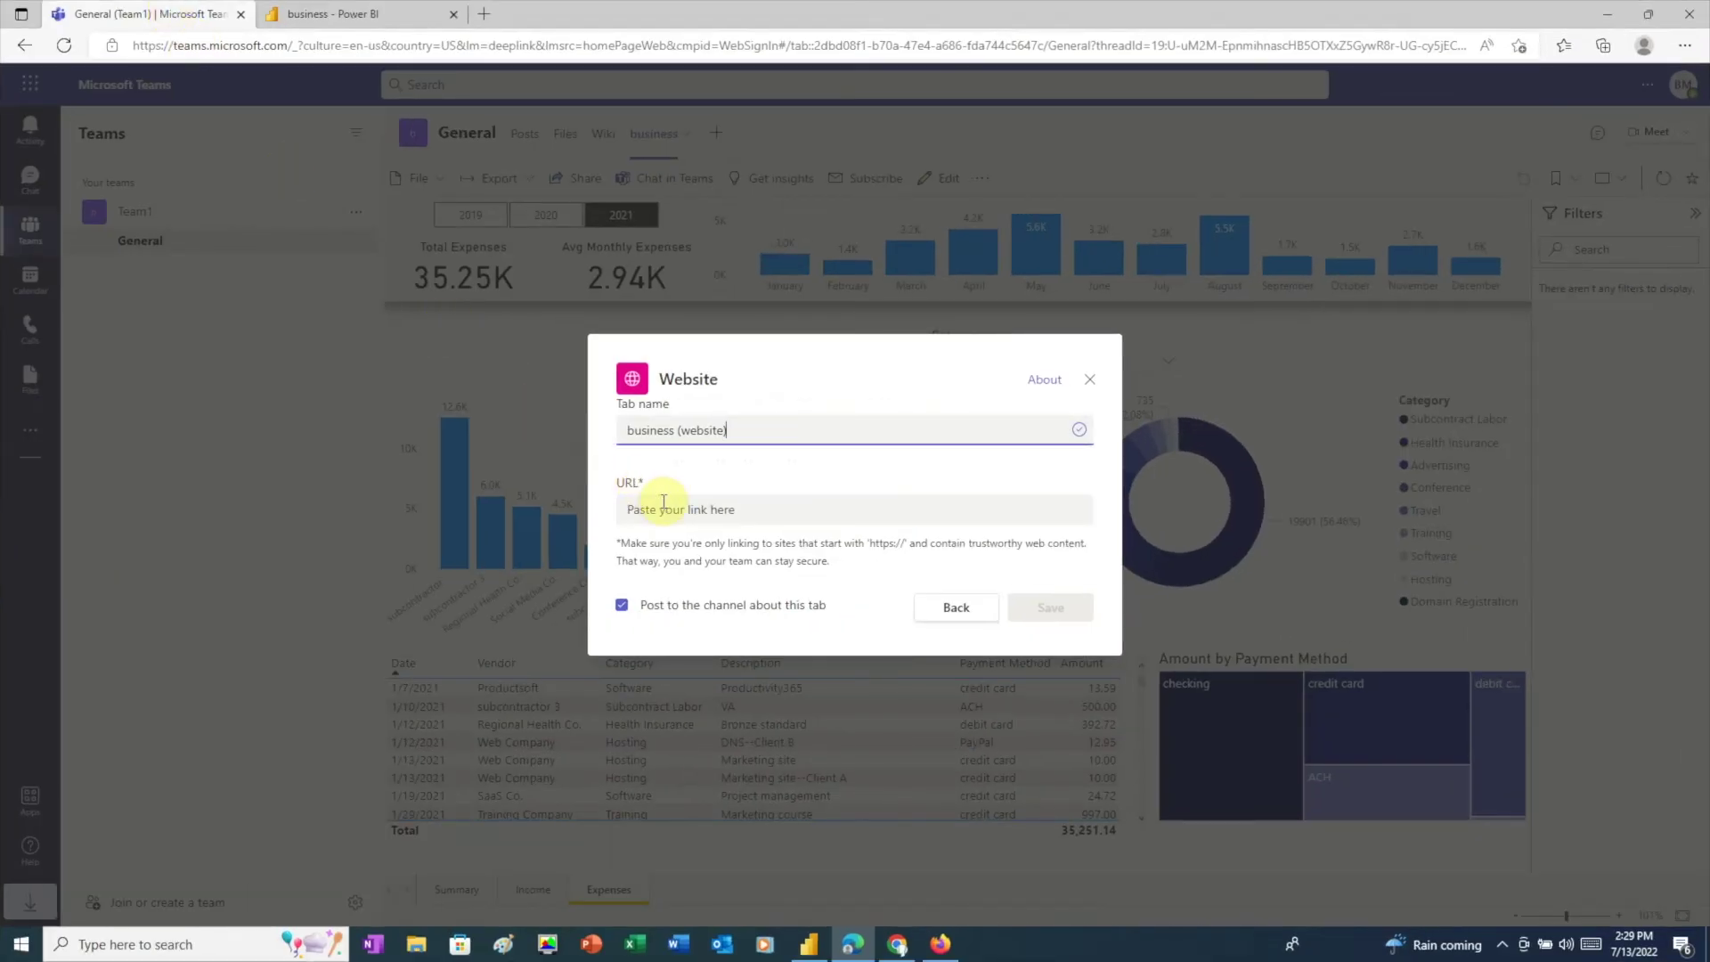
left_click(663, 502)
key("ctrl+v")
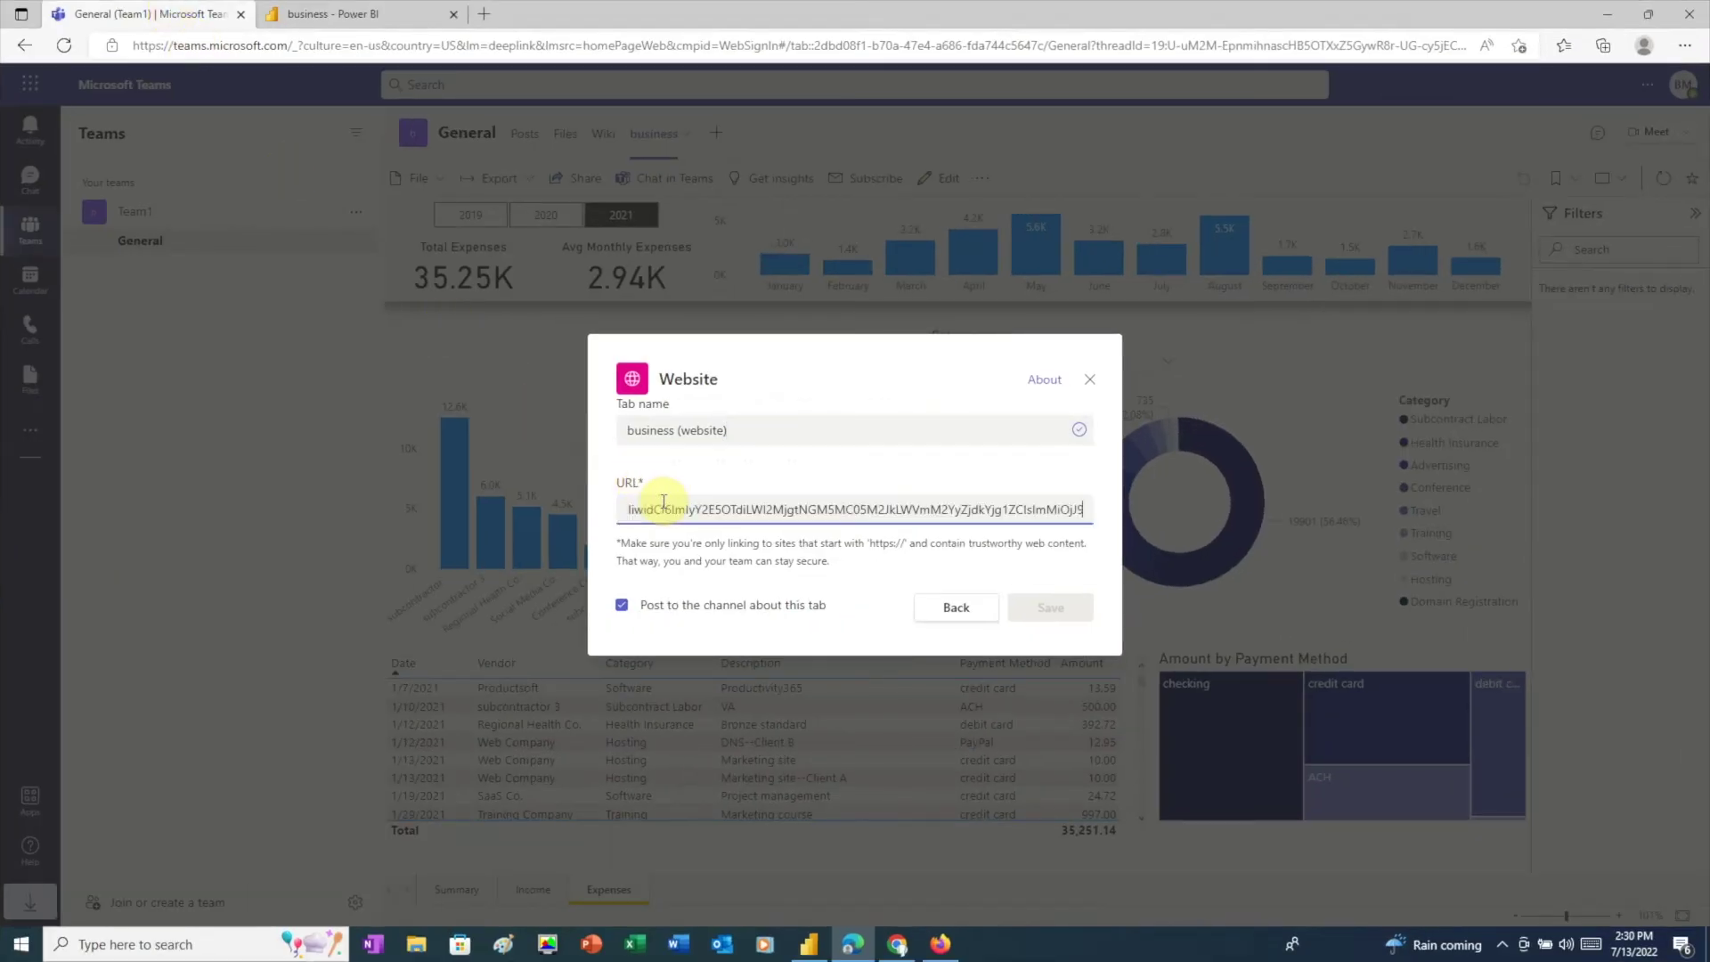
left_click(1038, 610)
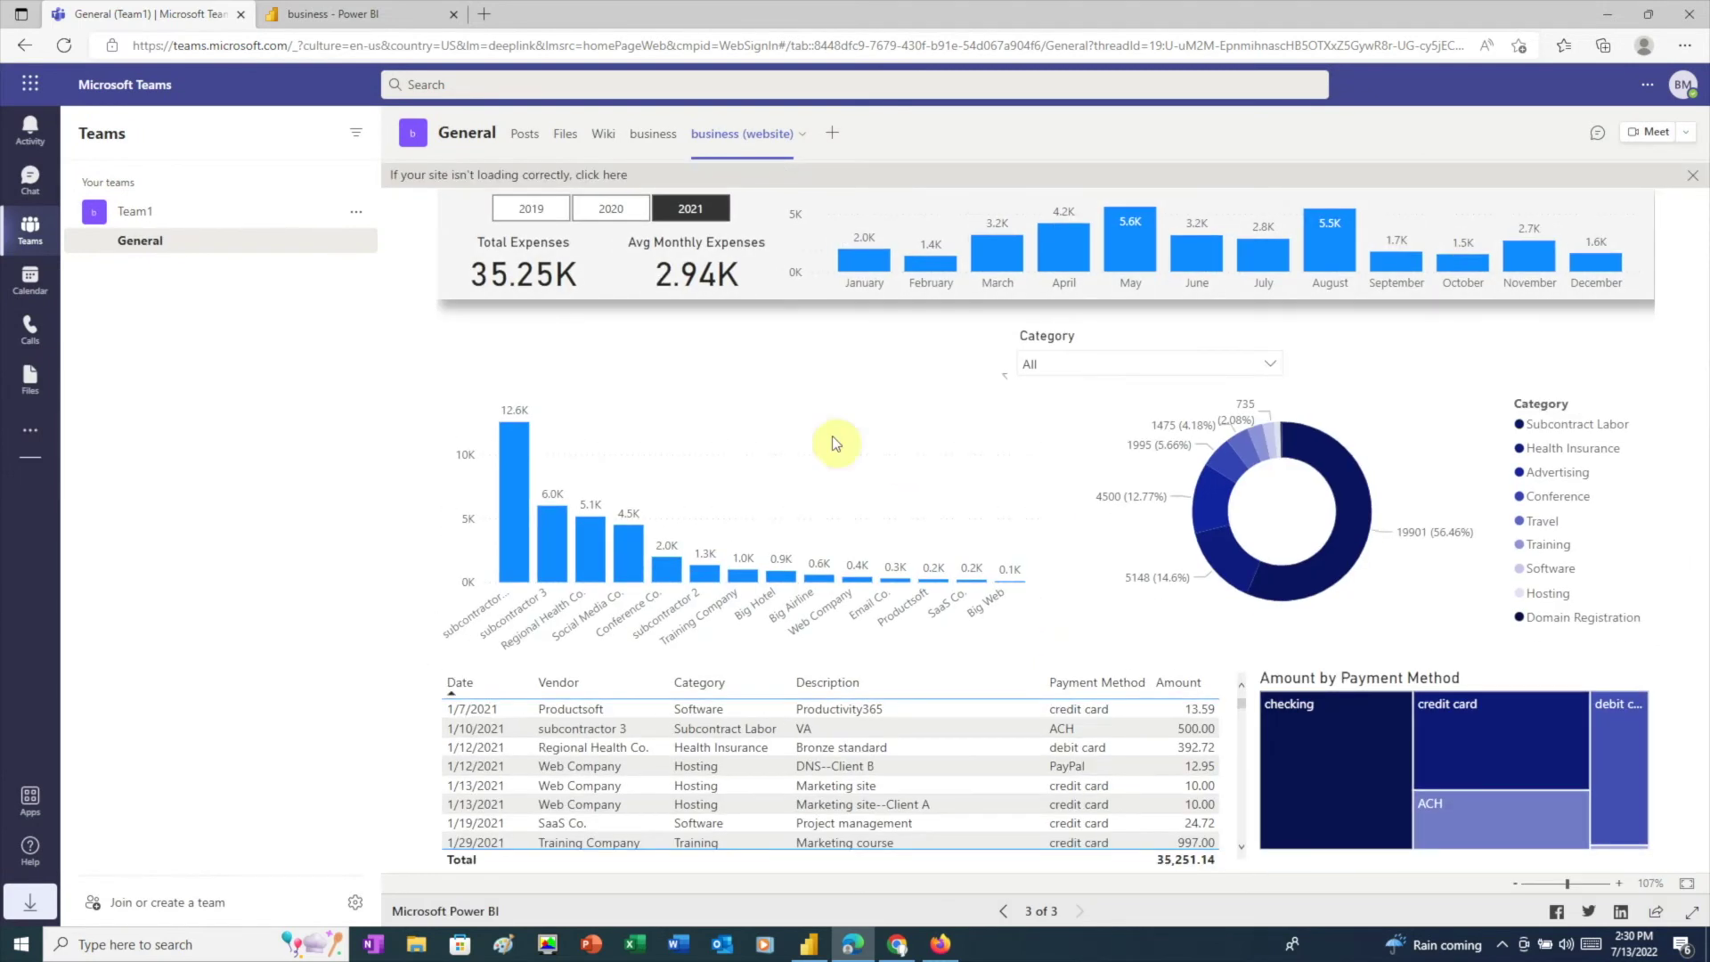
Step: Filter the embedded report to 2020, then 2019, then back to 2021
left_click(612, 212)
left_click(530, 208)
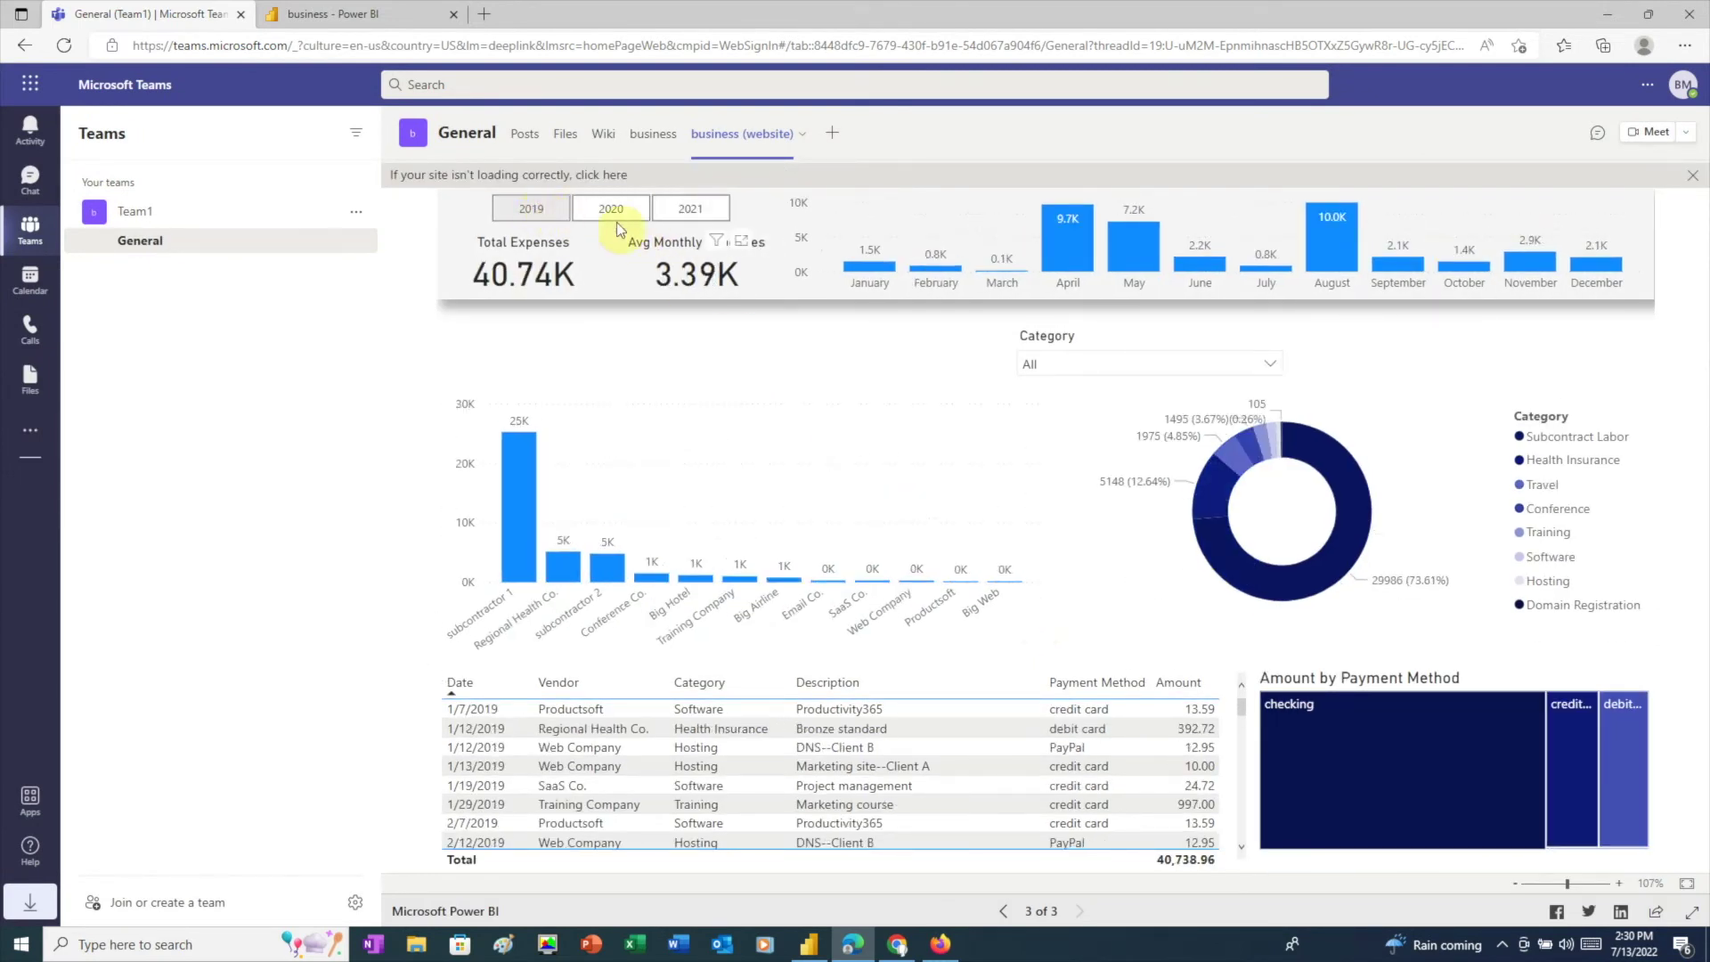
left_click(695, 210)
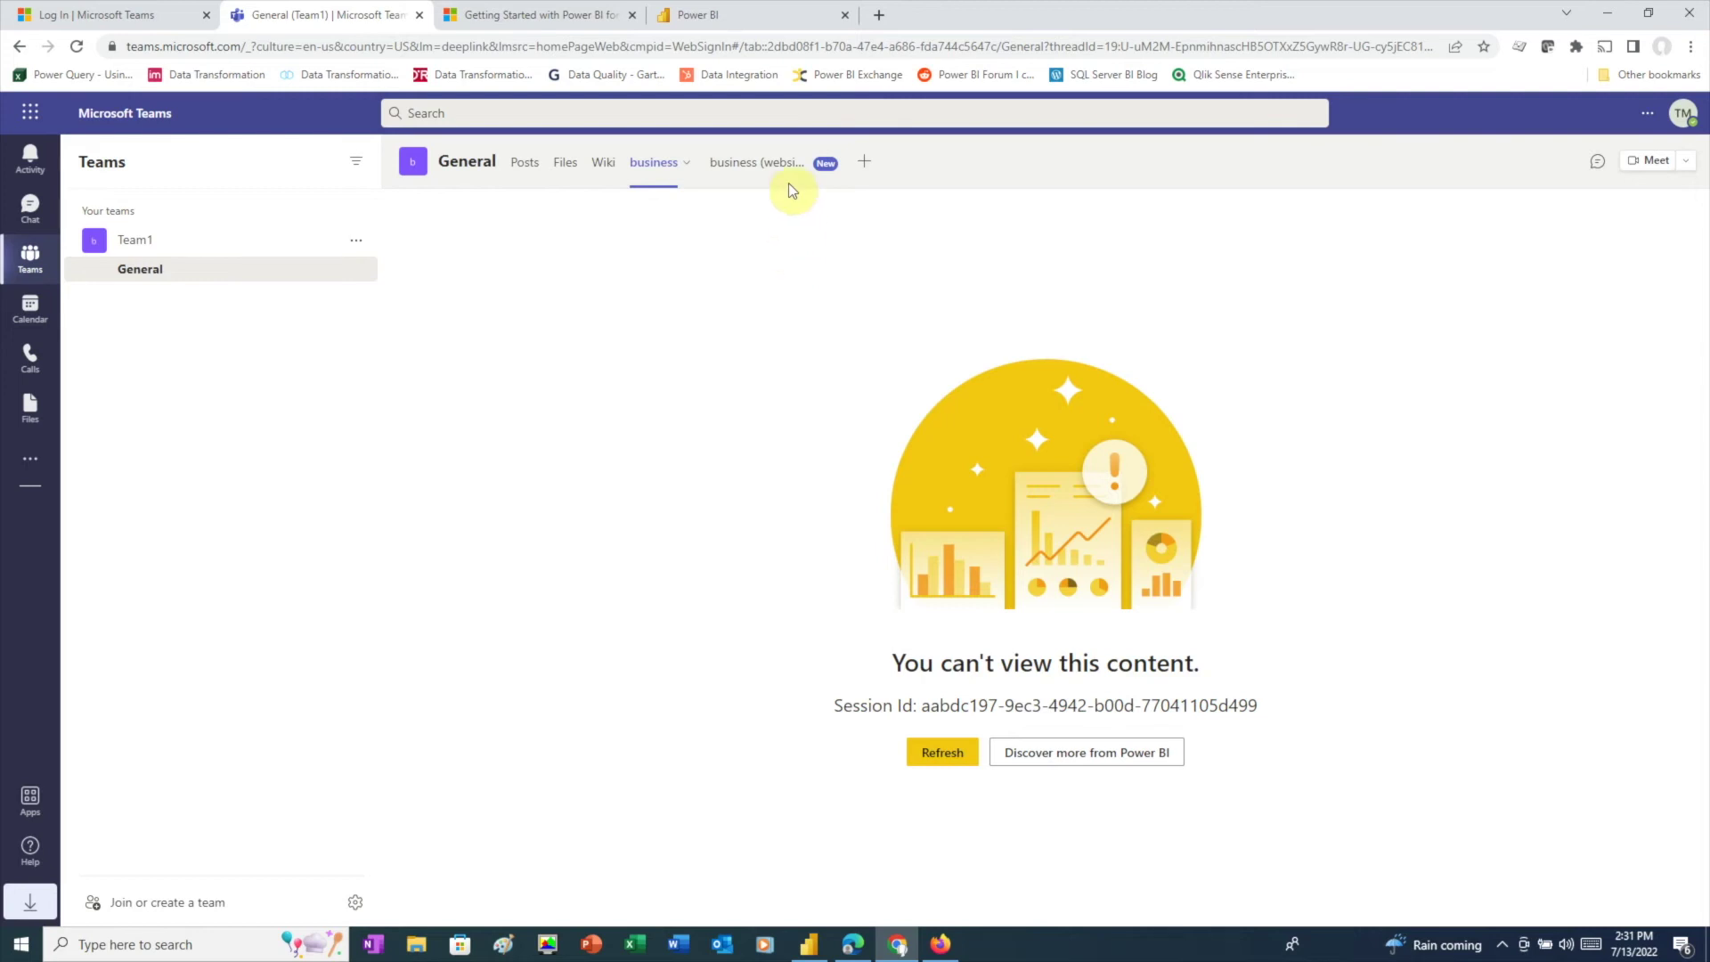
Step: As the second member, open the business tab and cycle the report through 2020, 2019 and 2021
left_click(769, 161)
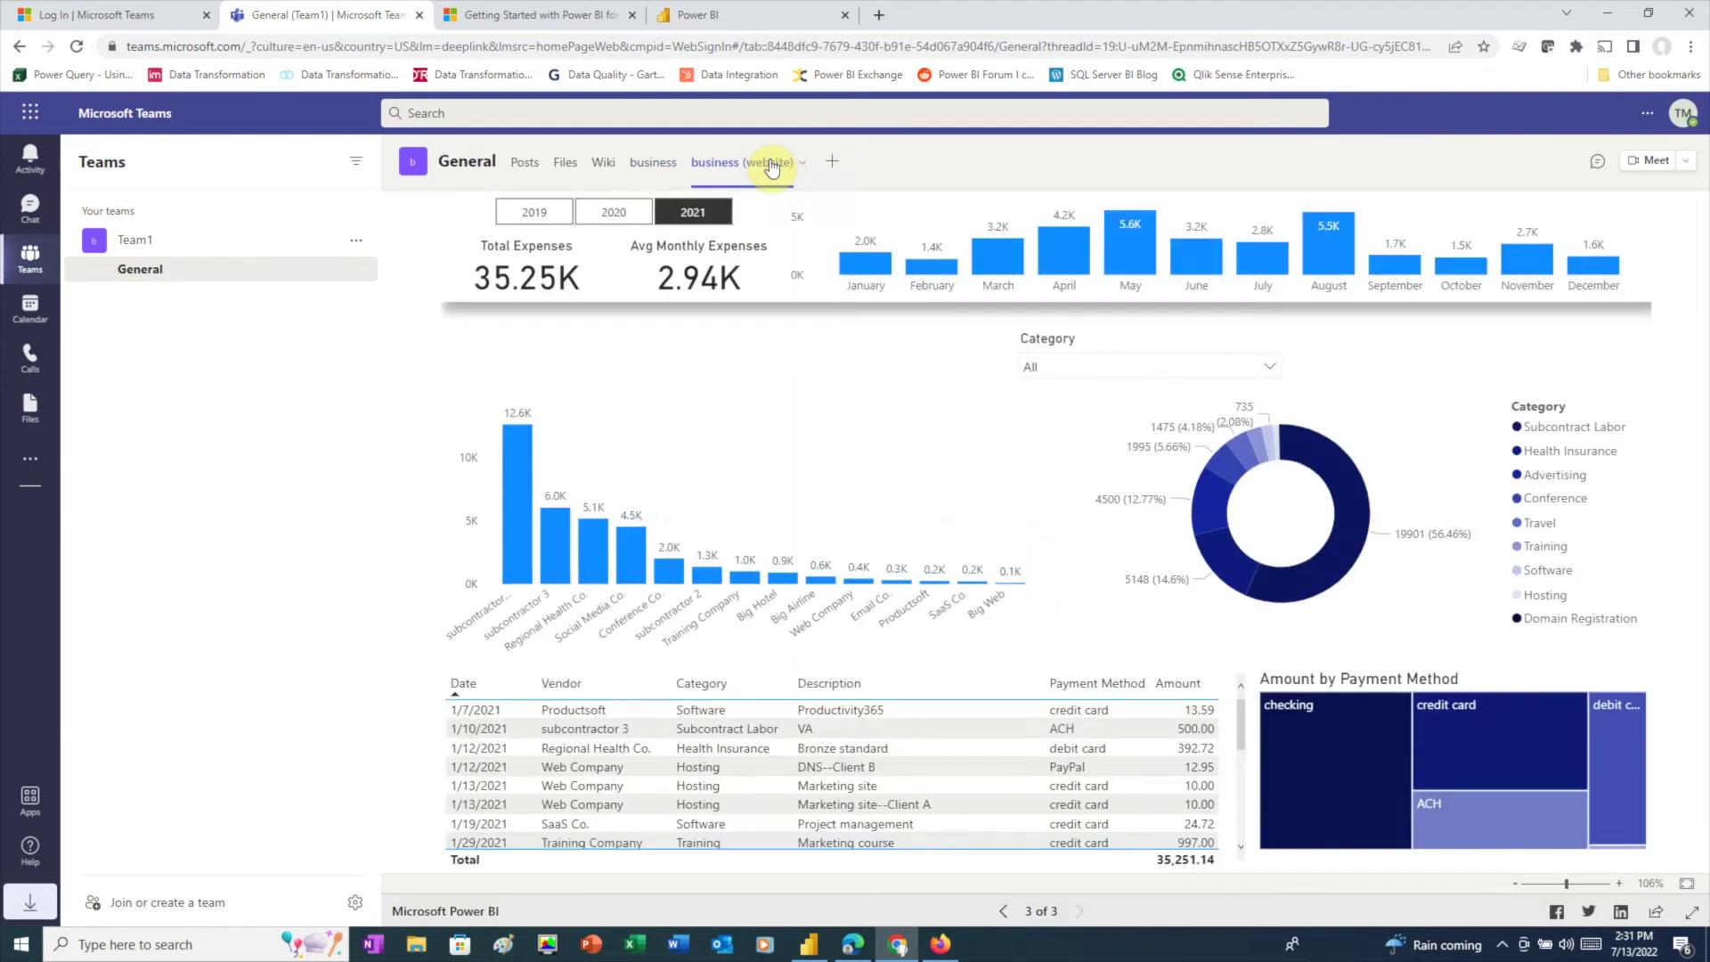
left_click(630, 236)
left_click(559, 238)
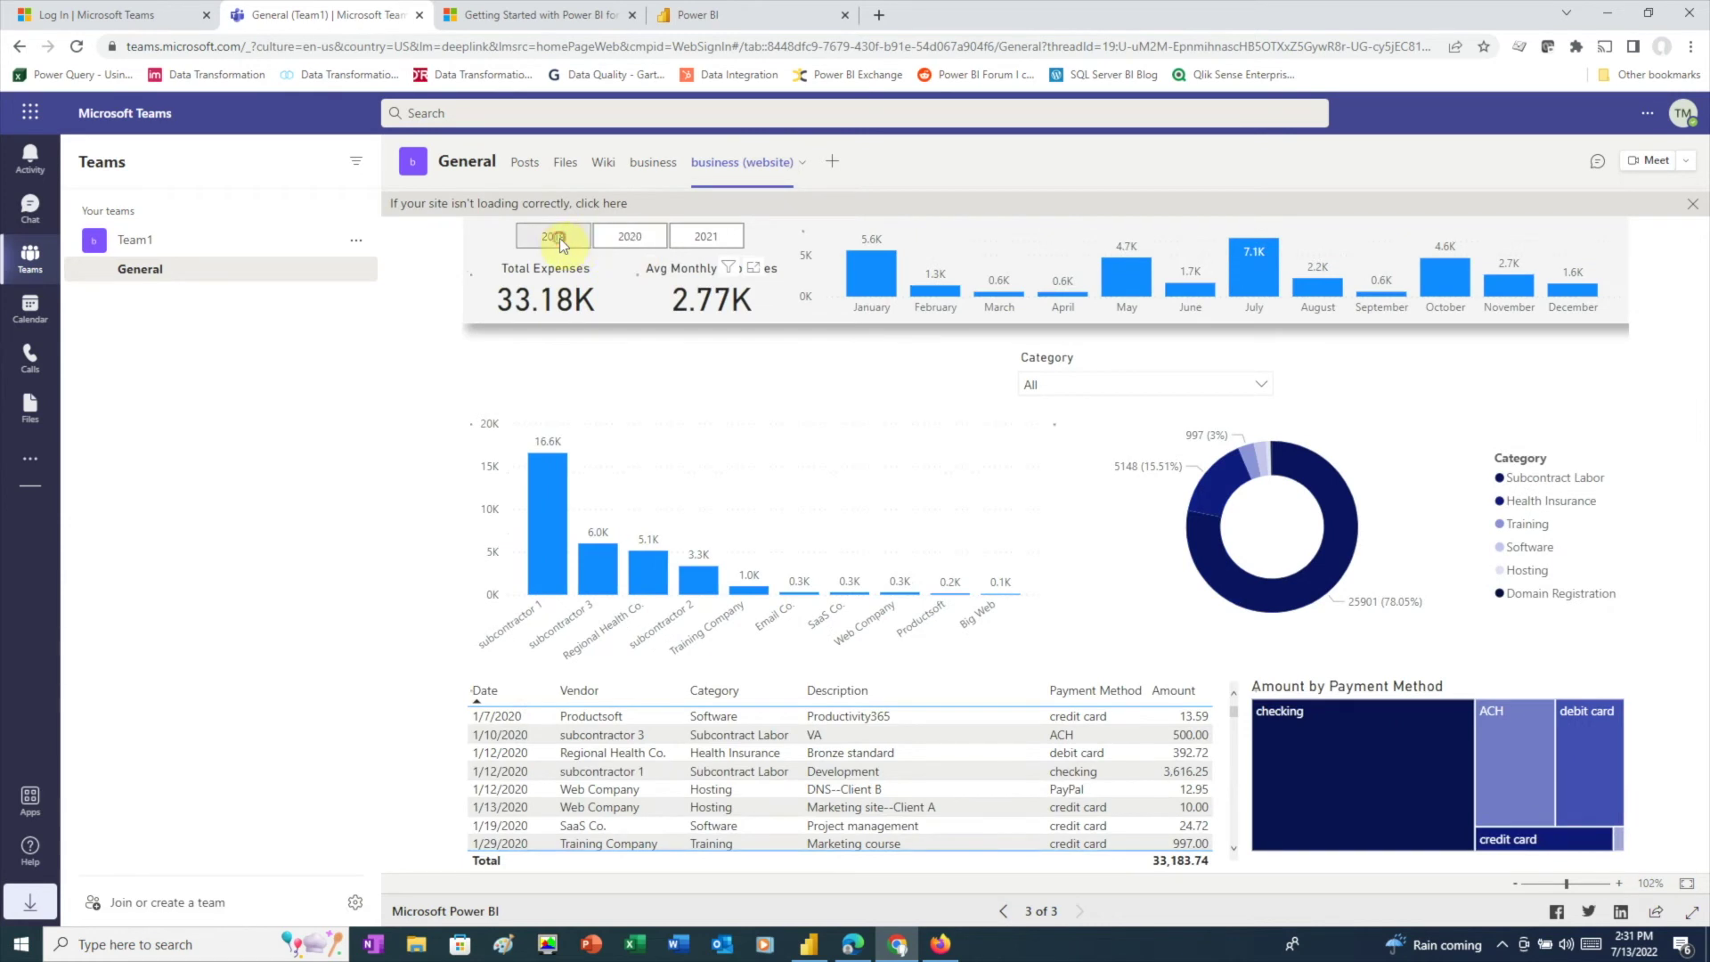
left_click(705, 234)
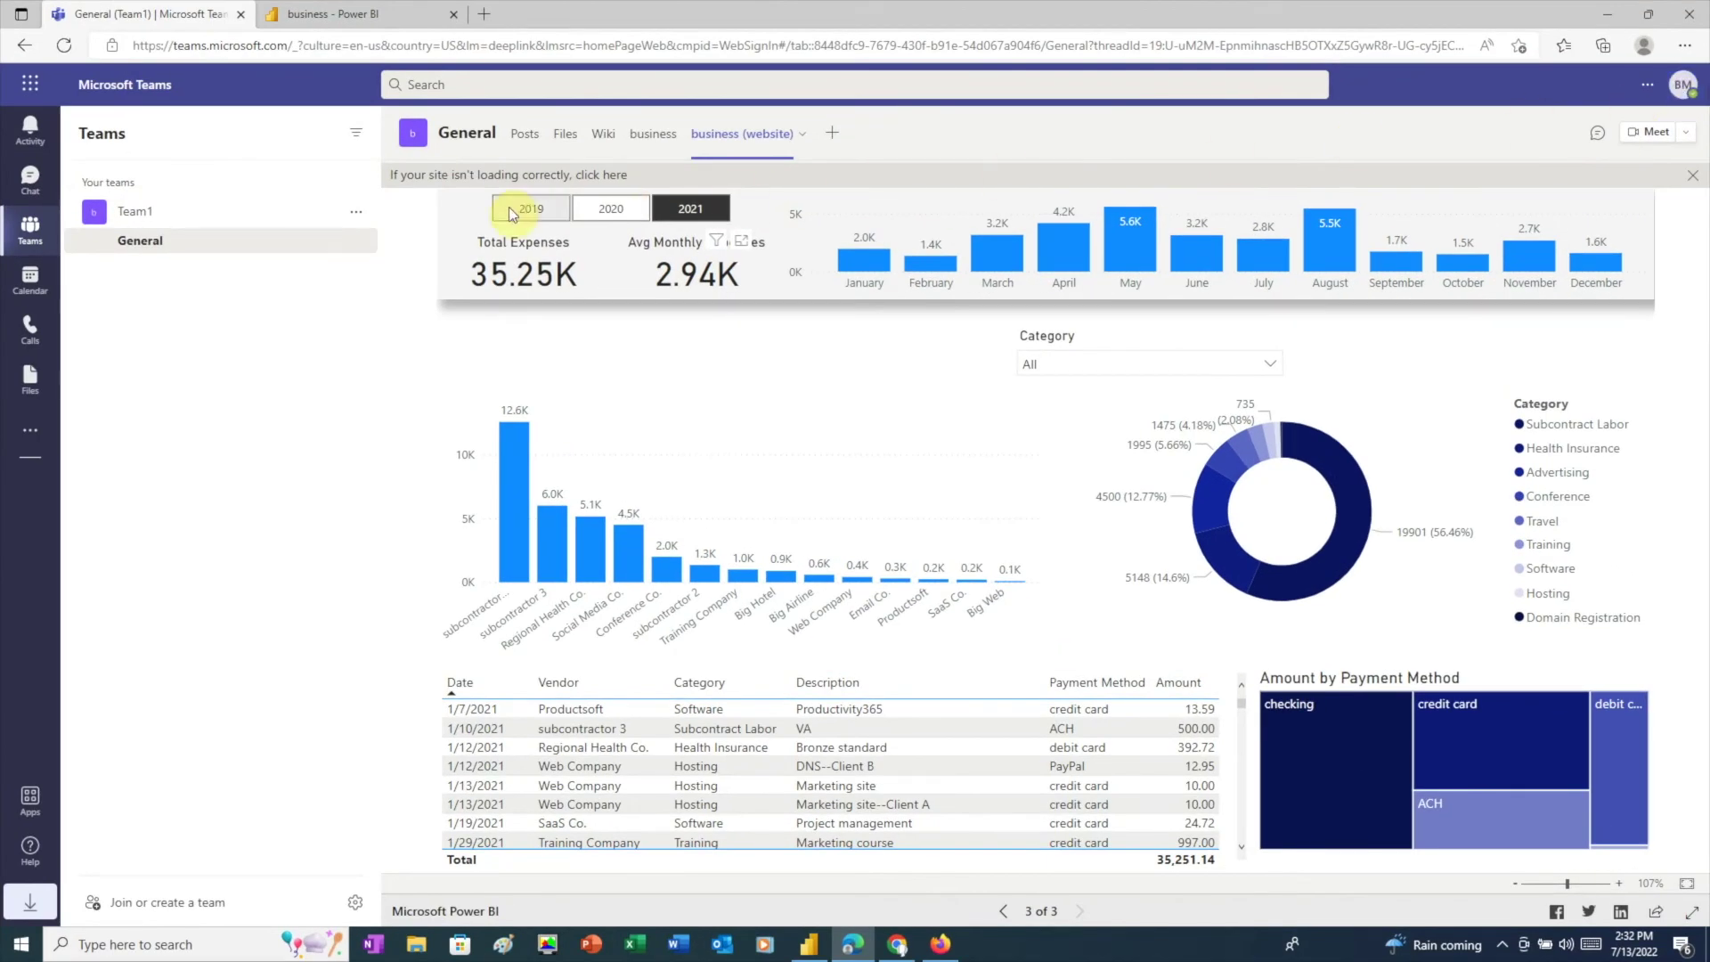
Step: Add the outside account's e-mail address to Team1 with the Add as a guest option
left_click(355, 211)
left_click(408, 351)
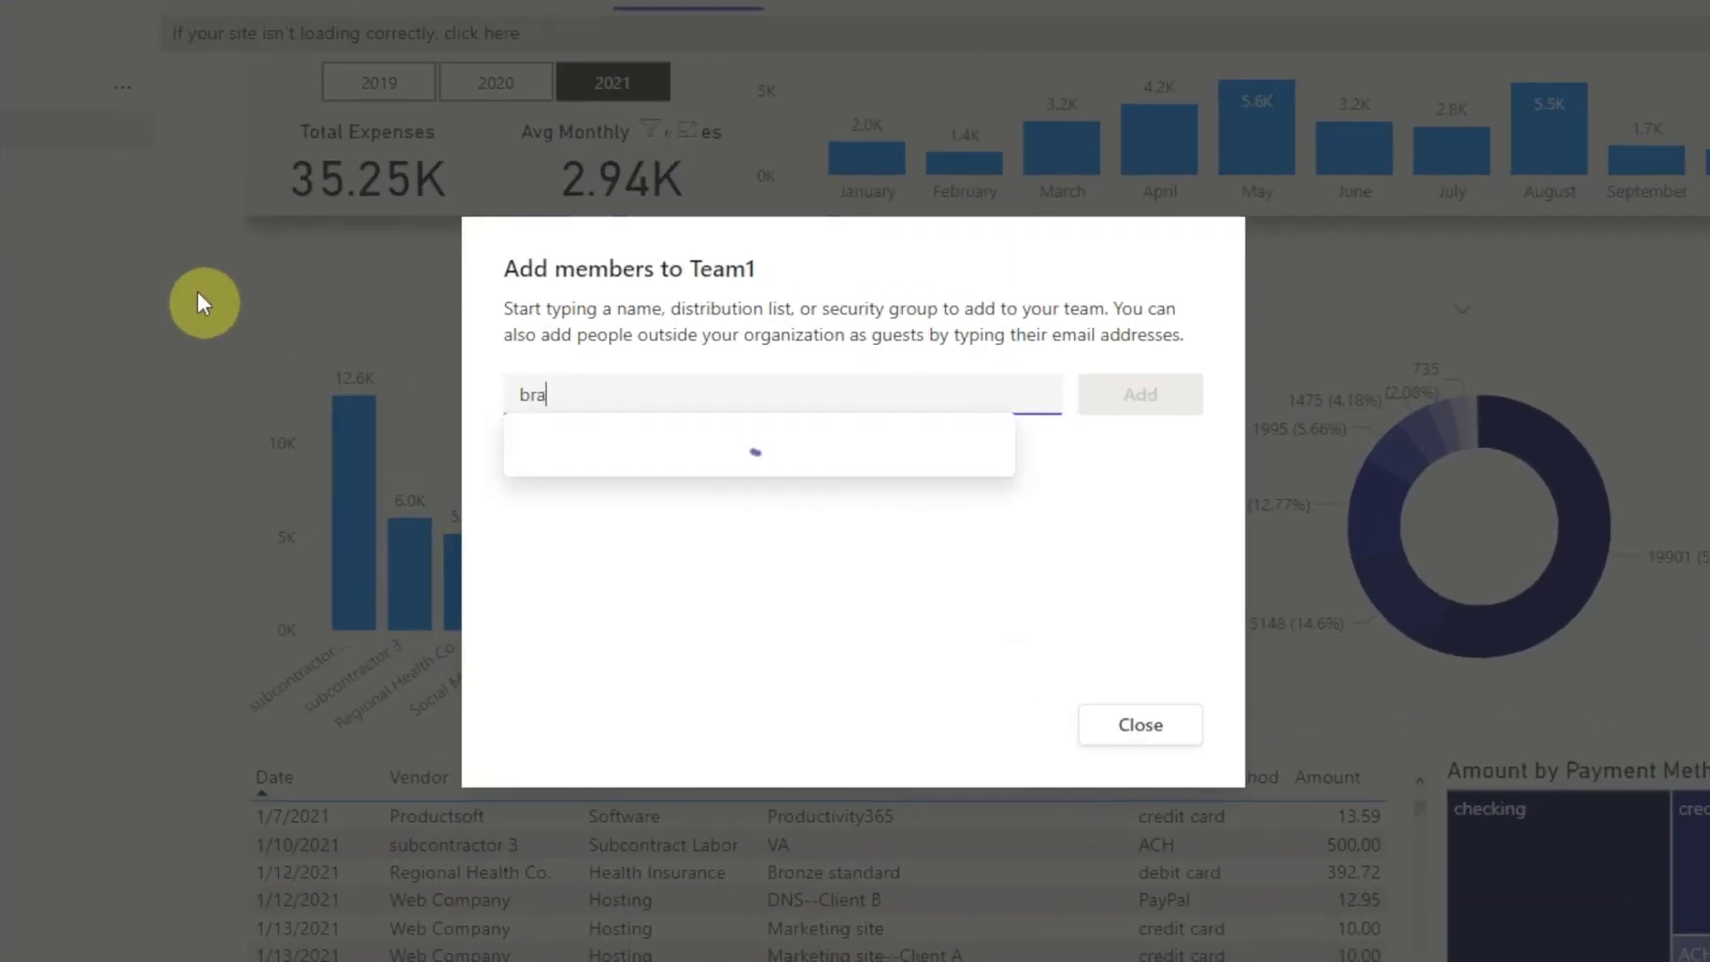
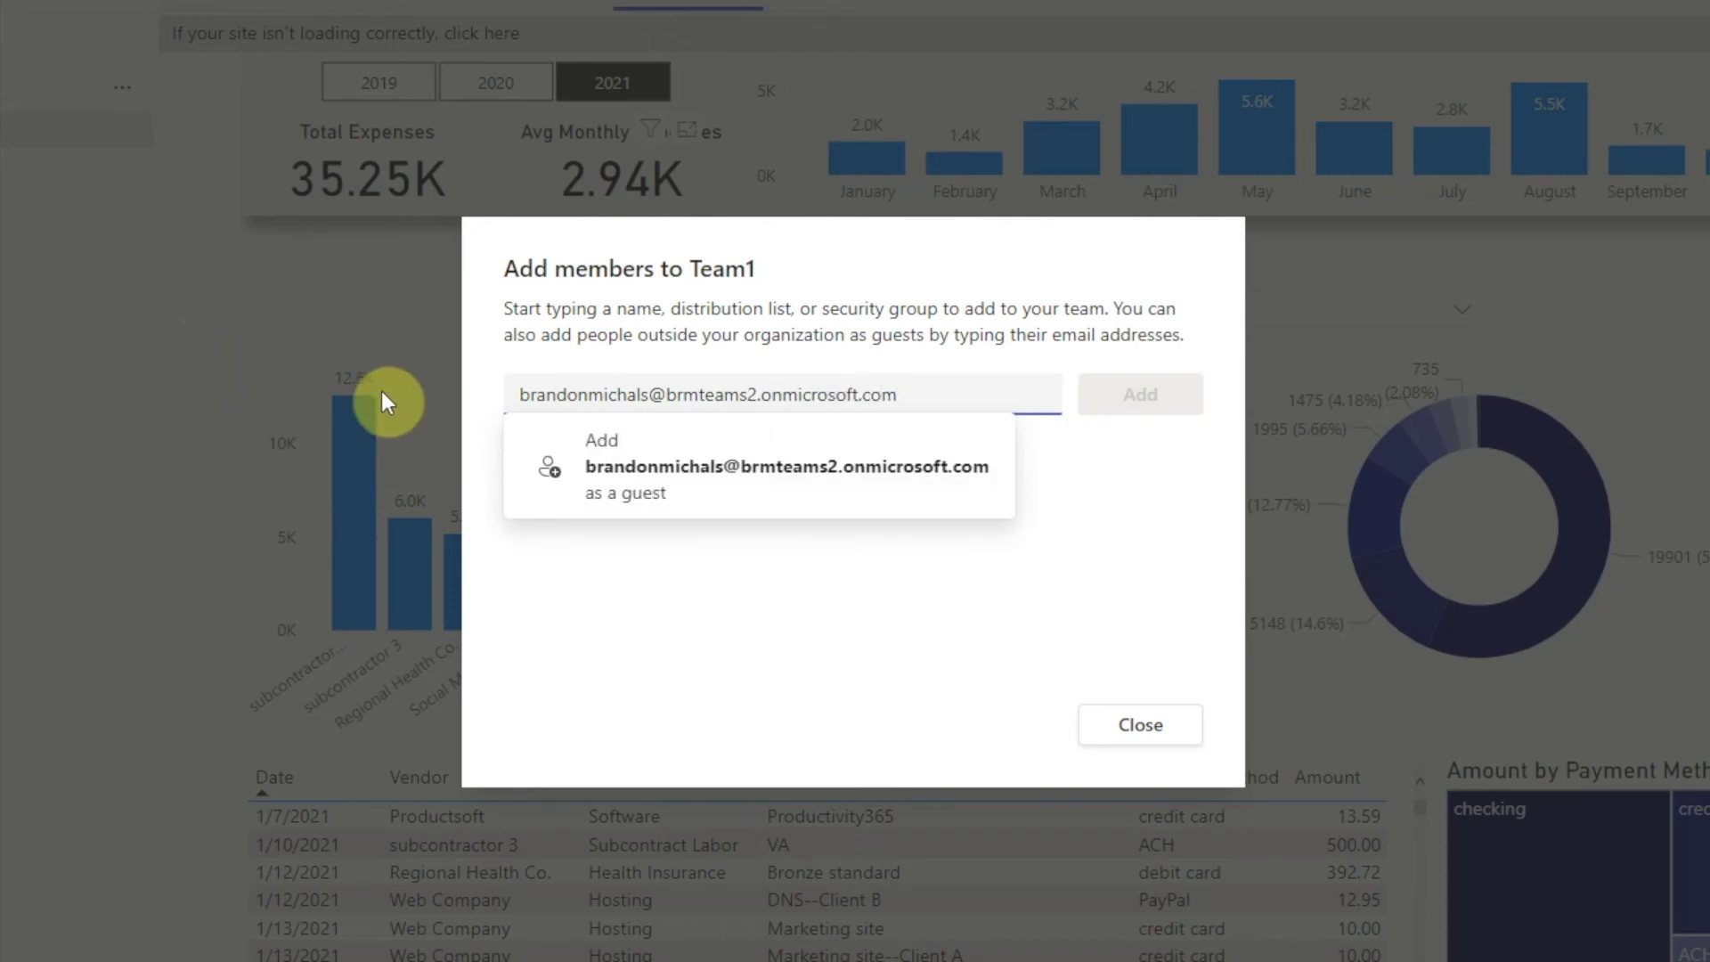
left_click(657, 465)
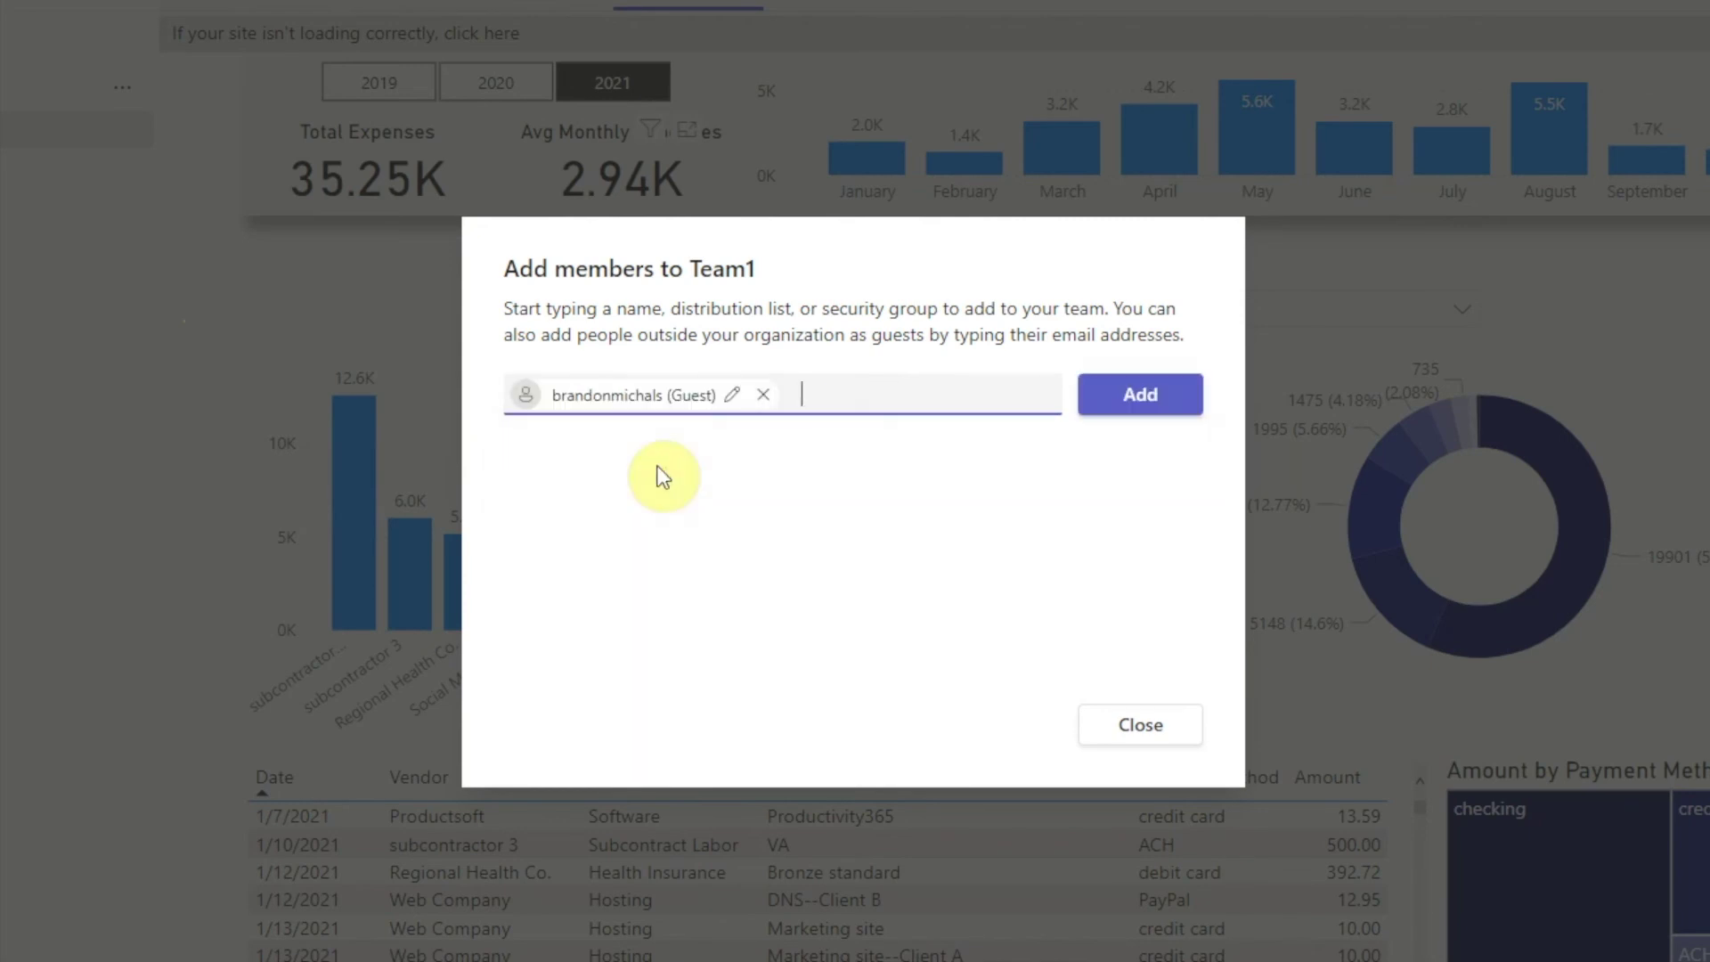
left_click(1140, 394)
left_click(1077, 674)
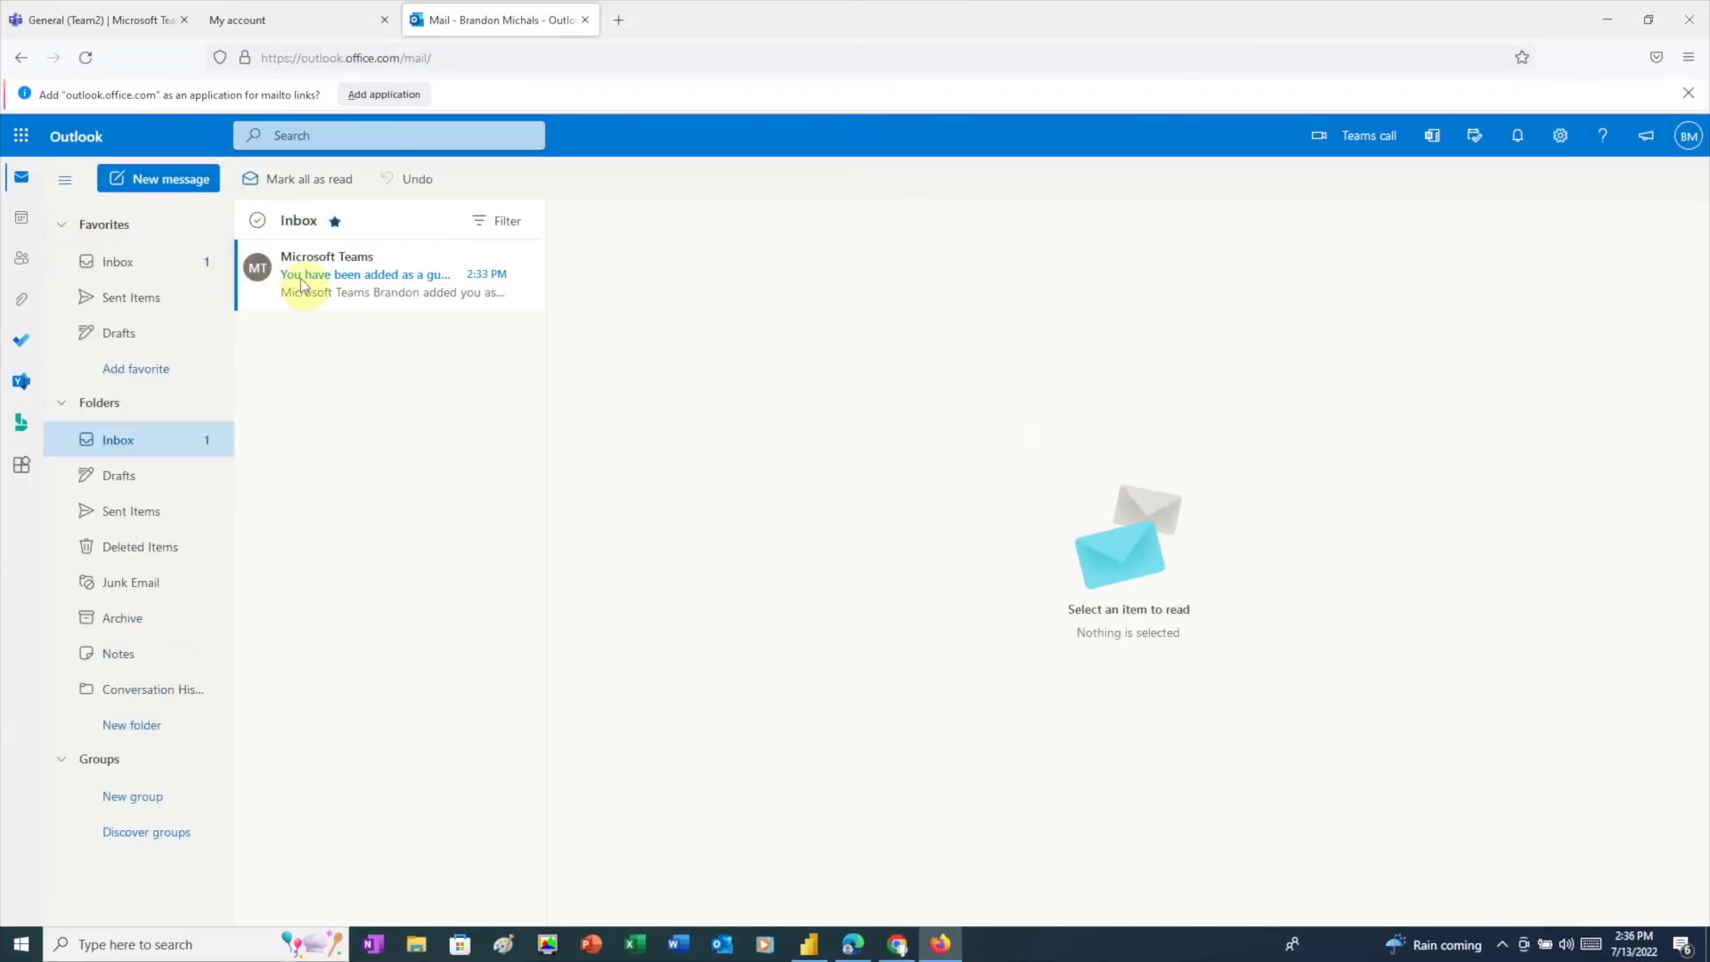
Step: Open the Teams invitation e-mail, follow it into Microsoft Teams, and accept the permission request
left_click(339, 284)
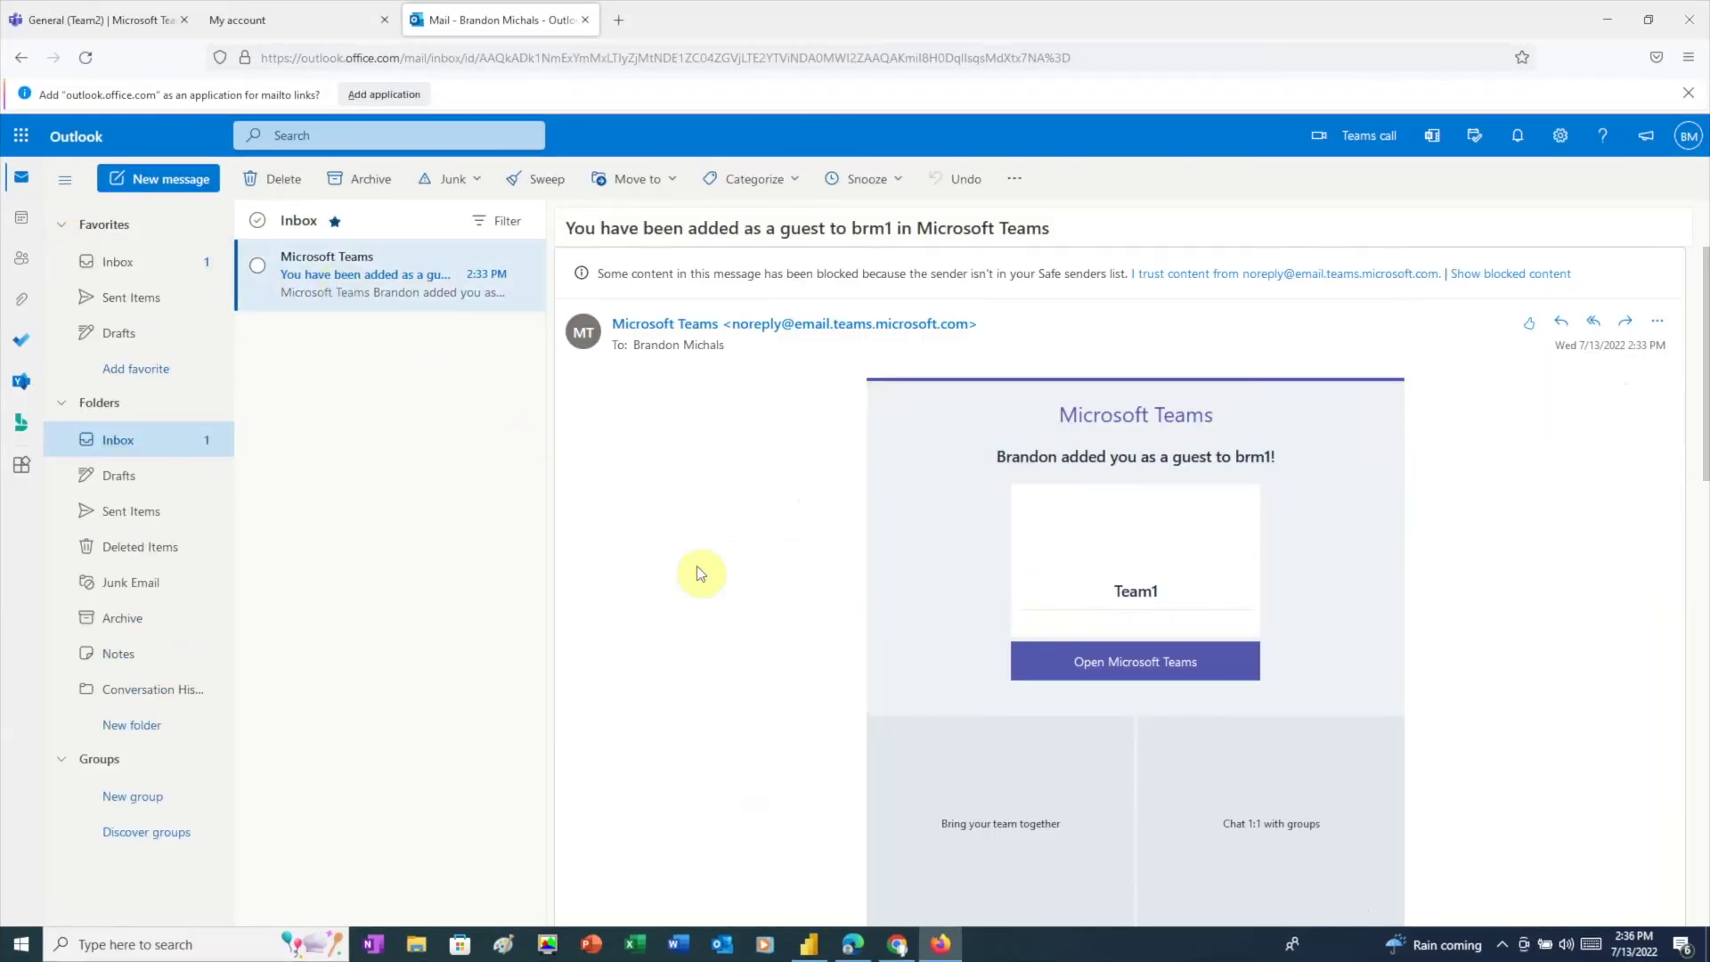
left_click(1133, 677)
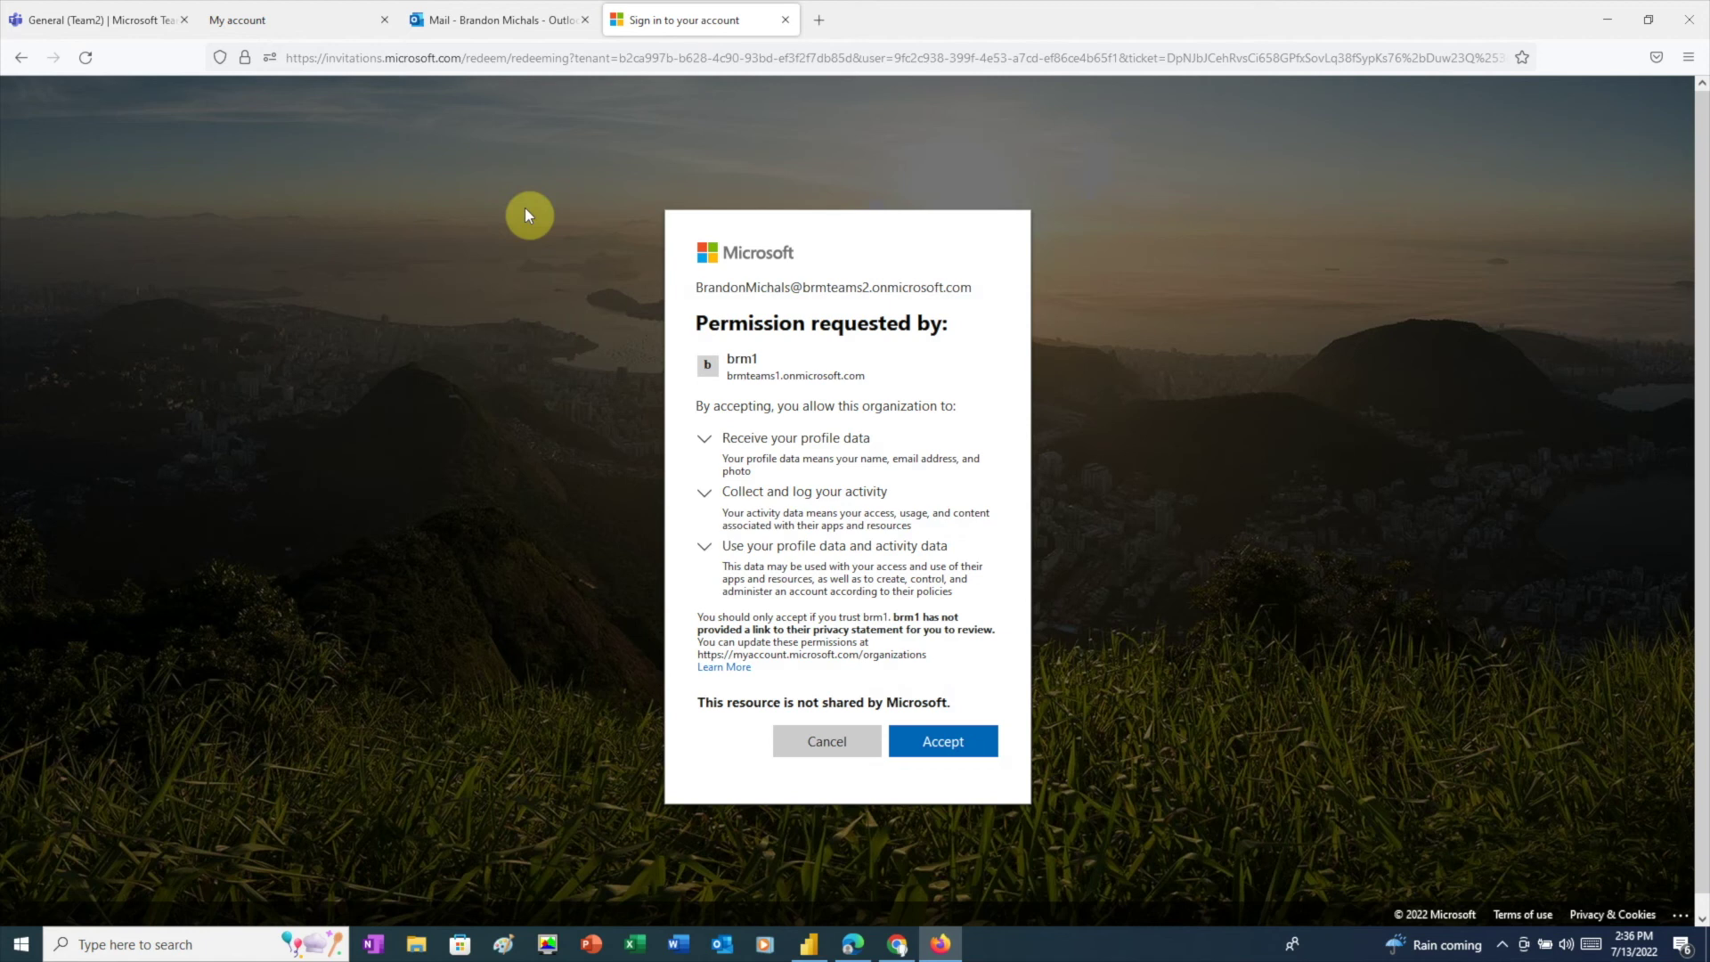
left_click(954, 745)
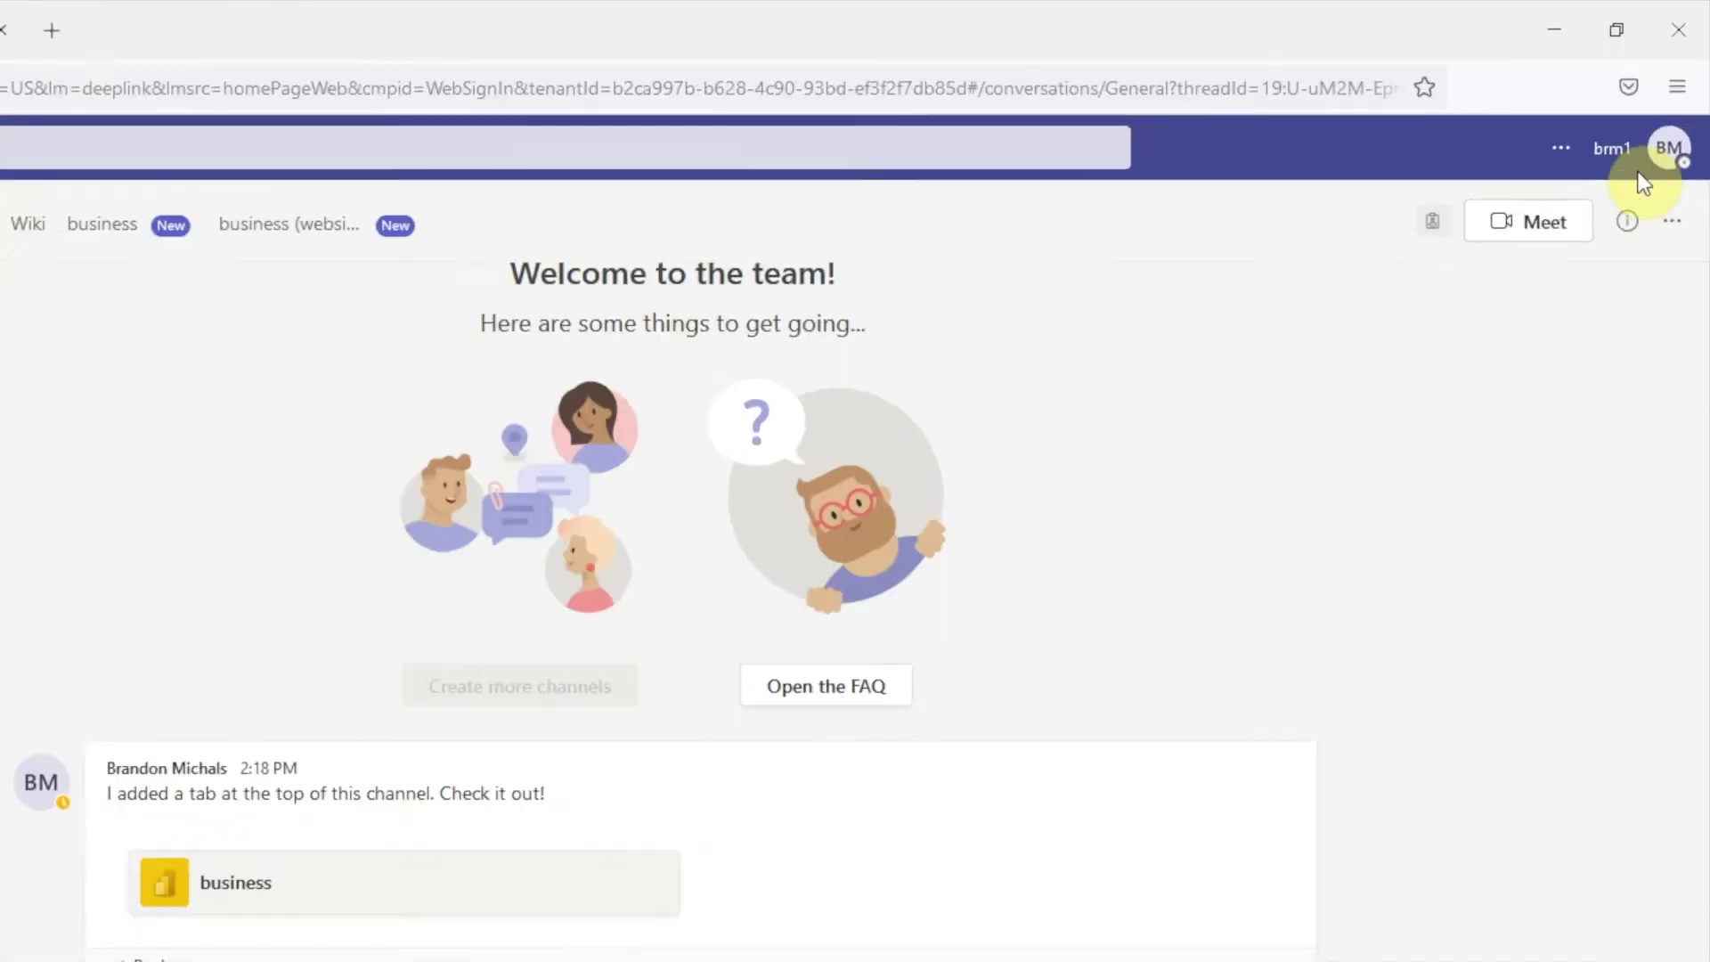
Step: Confirm the signed-in guest account, open the business tab, and filter the report to 2019, then 2020
left_click(1682, 97)
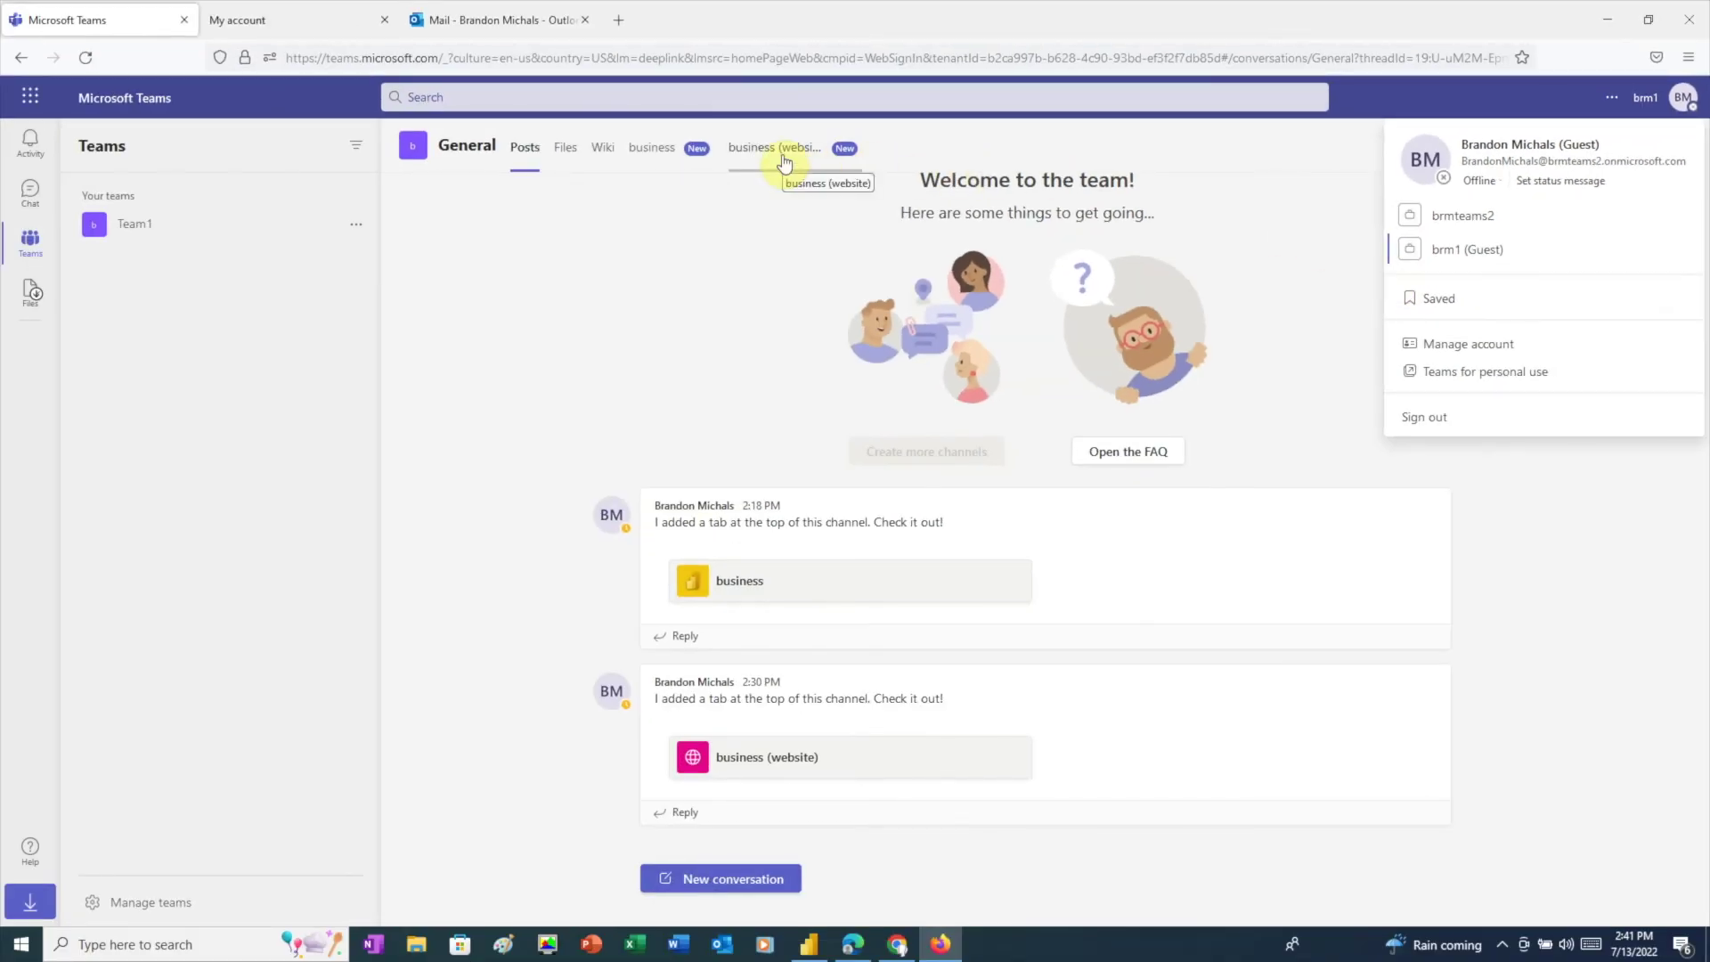
left_click(783, 157)
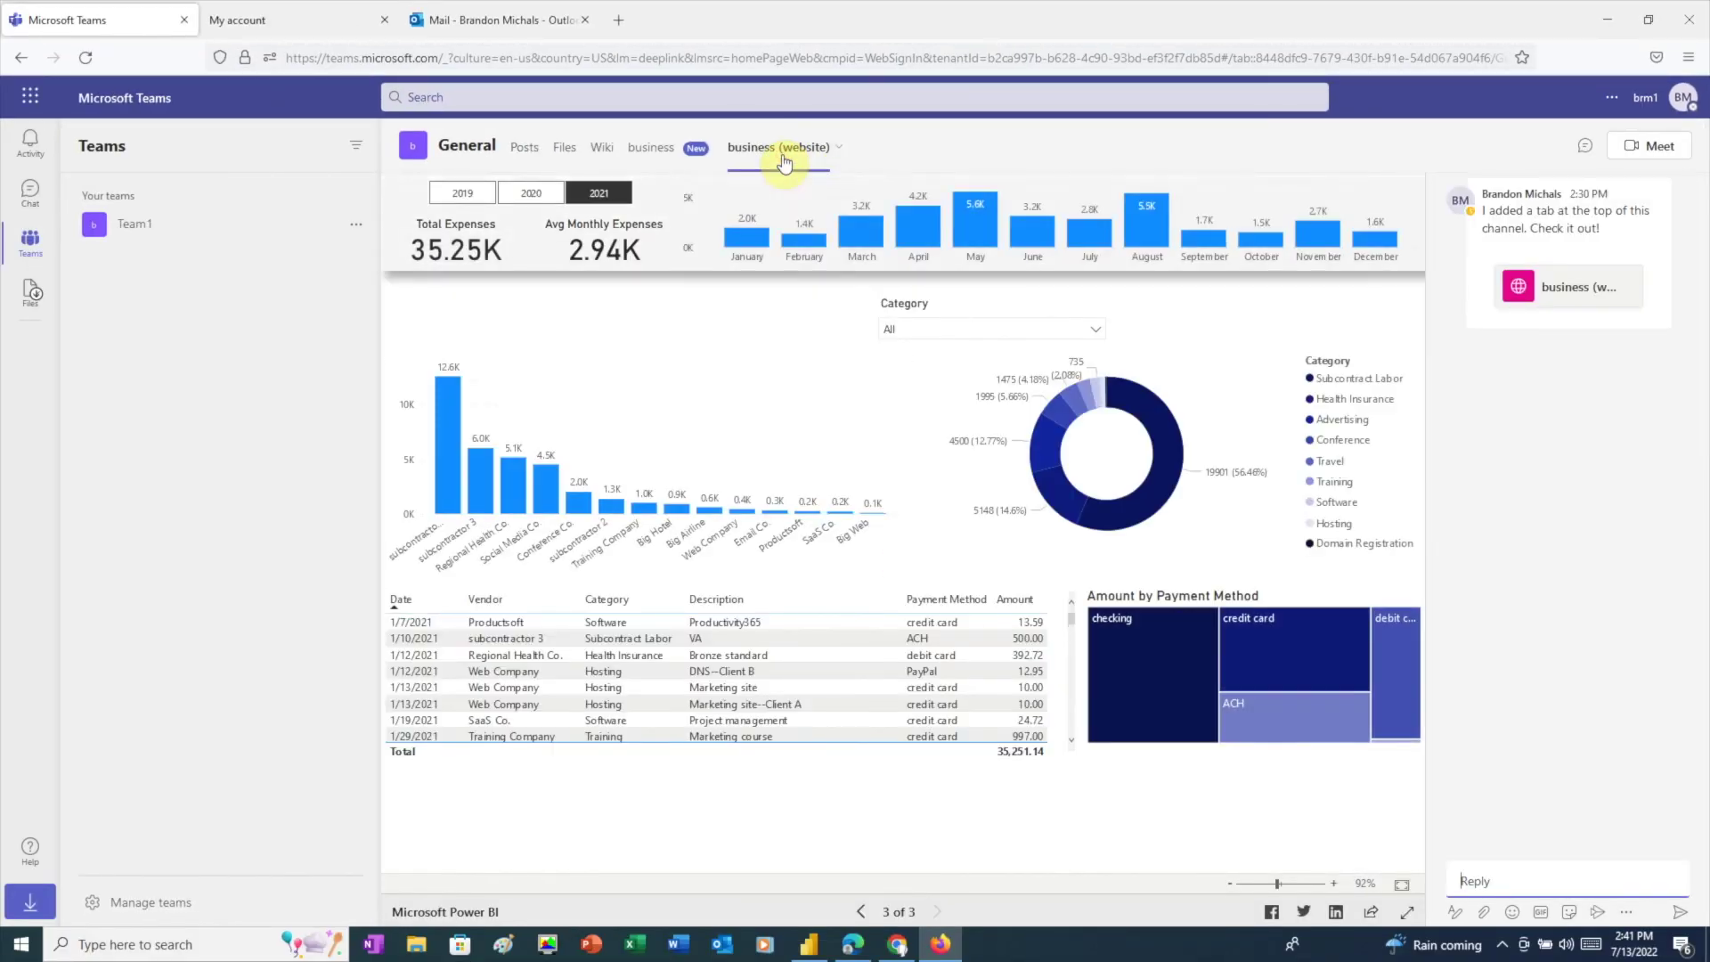
left_click(454, 219)
left_click(525, 217)
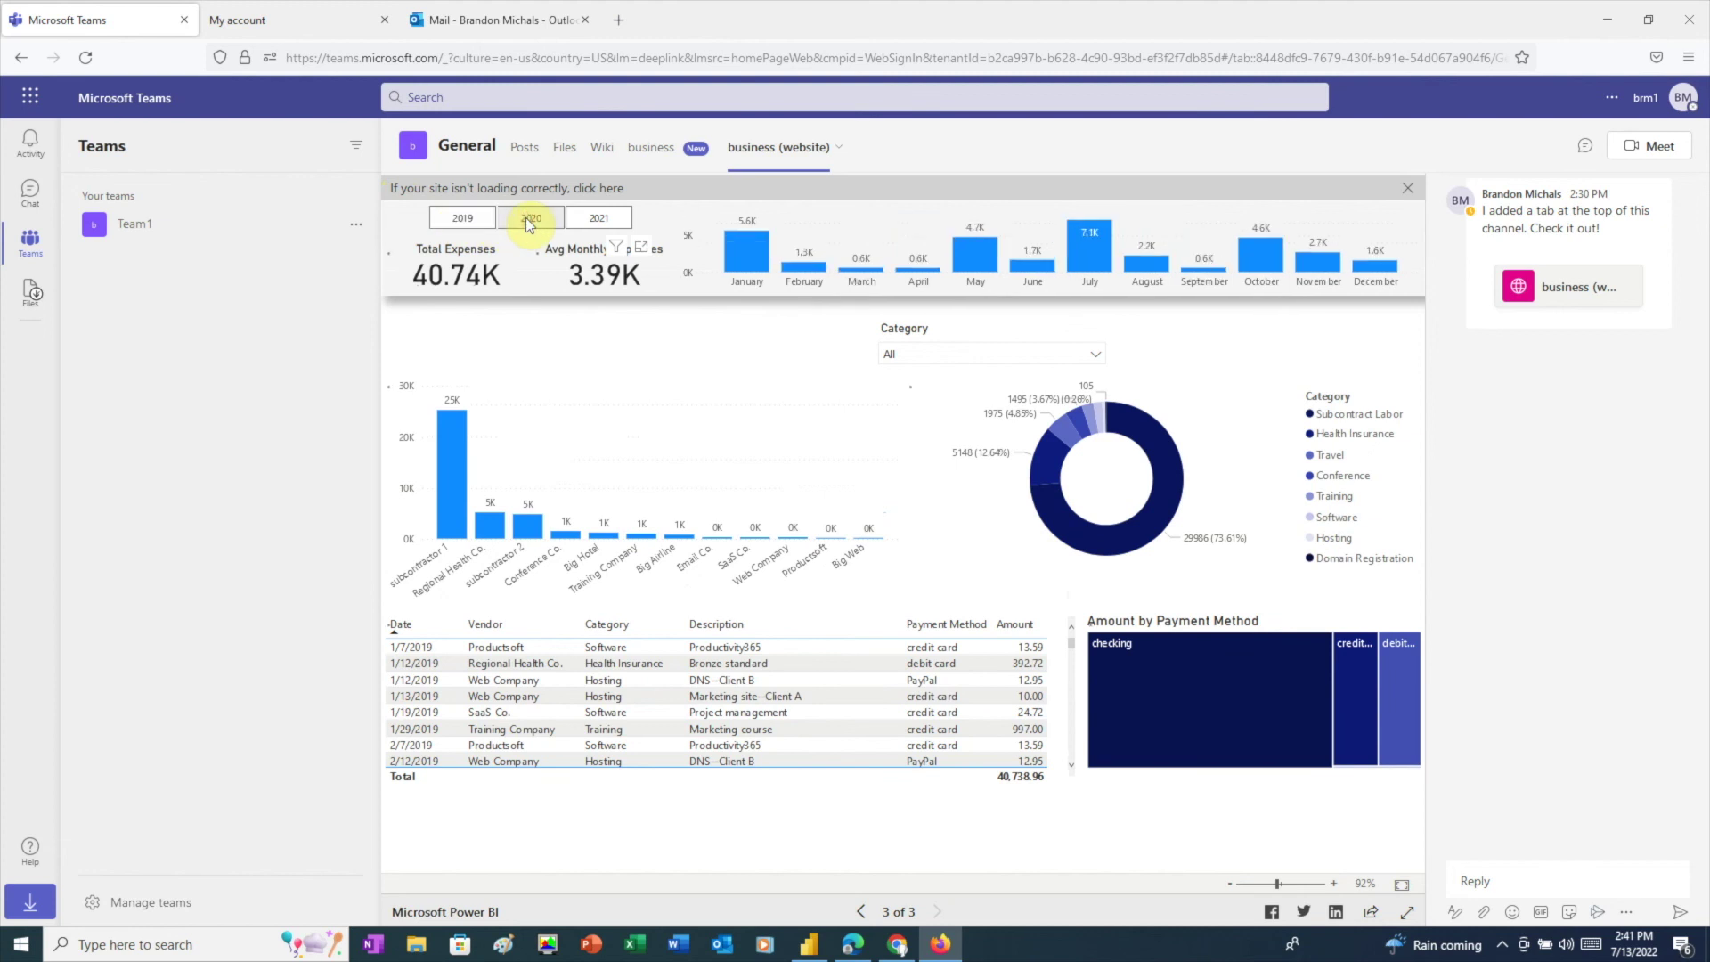